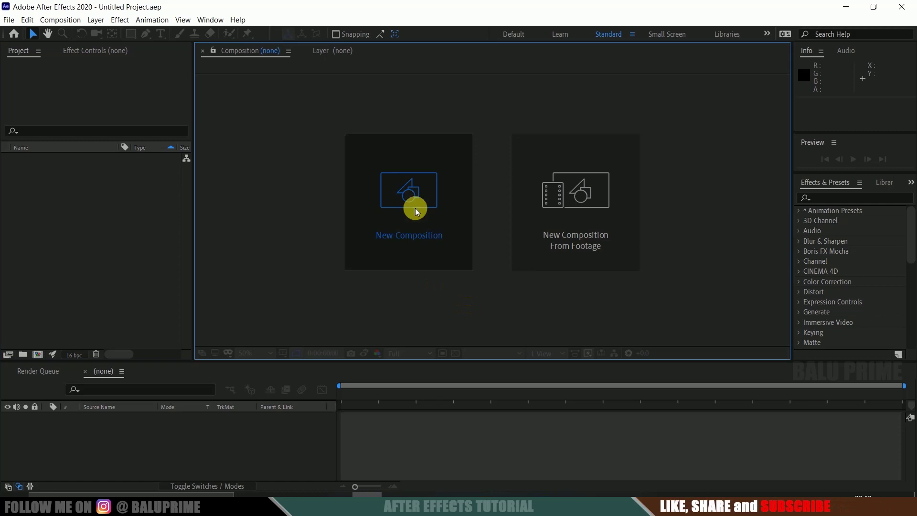
Create a composition with the HDTV 1080 24 preset, 24 fps, and a duration of 0:00:10:01
{"action": "left_click", "coordinate": [376, 159]}
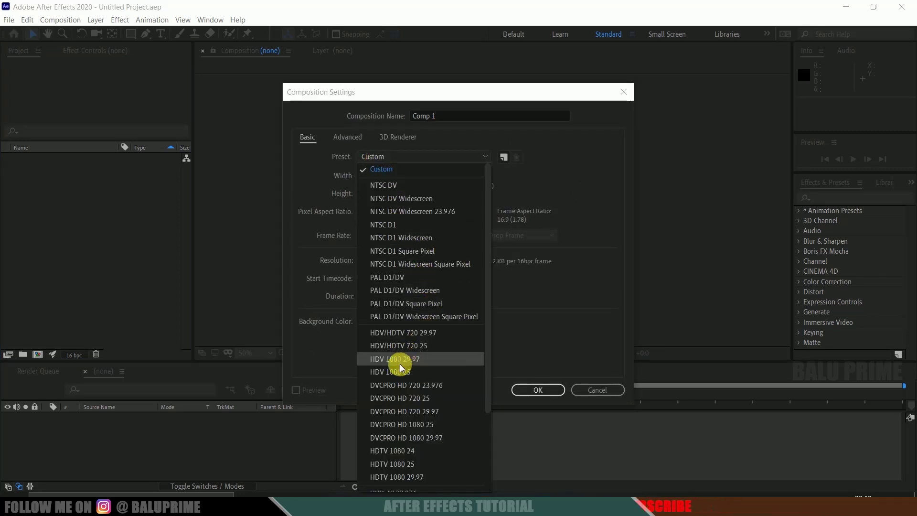
{"action": "left_click", "coordinate": [389, 451]}
{"action": "left_click", "coordinate": [372, 235]}
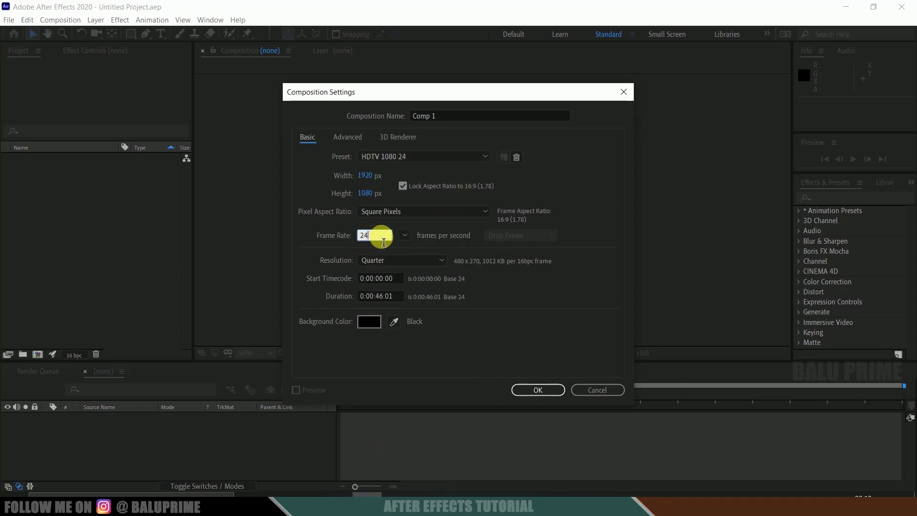
{"action": "left_click", "coordinate": [381, 302]}
{"action": "left_click_drag", "start_coordinate": [380, 302], "coordinate": [392, 303]}
{"action": "type", "text": "10:"}
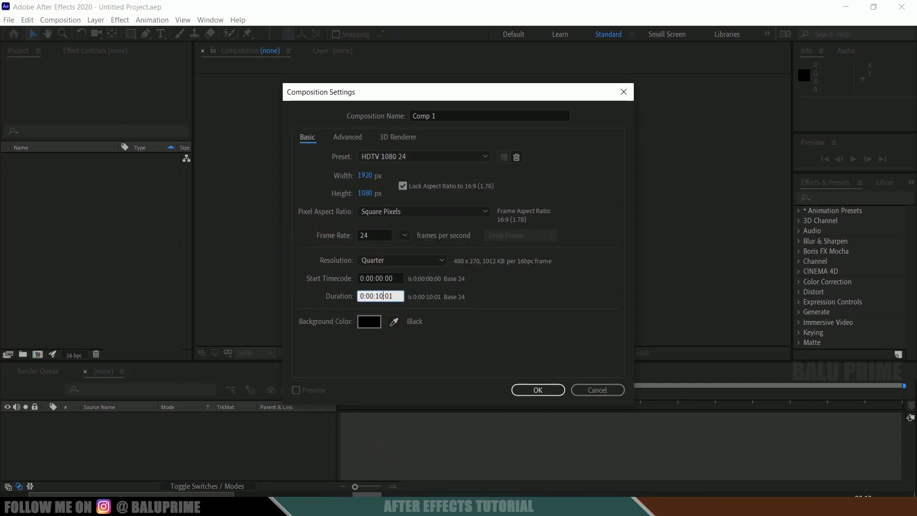
{"action": "left_click", "coordinate": [530, 387]}
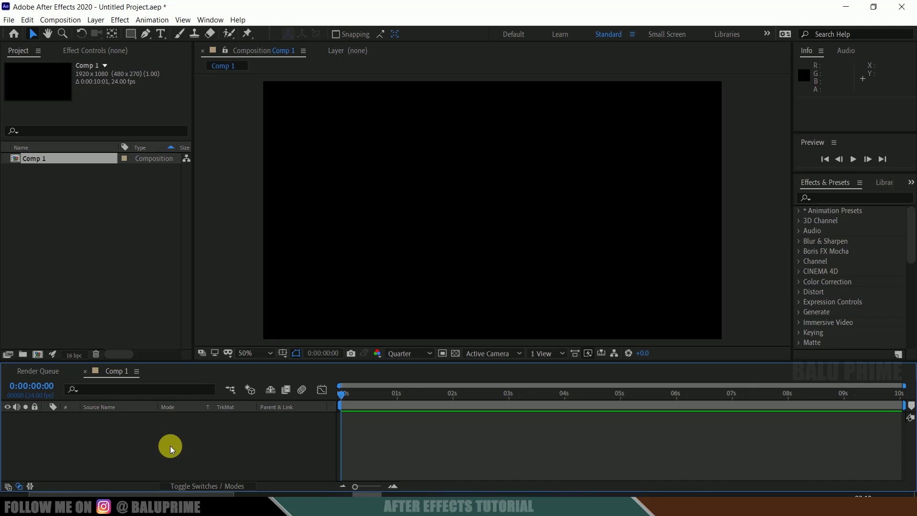
Add a new solid layer named "element" to the composition
{"action": "left_click", "coordinate": [95, 20]}
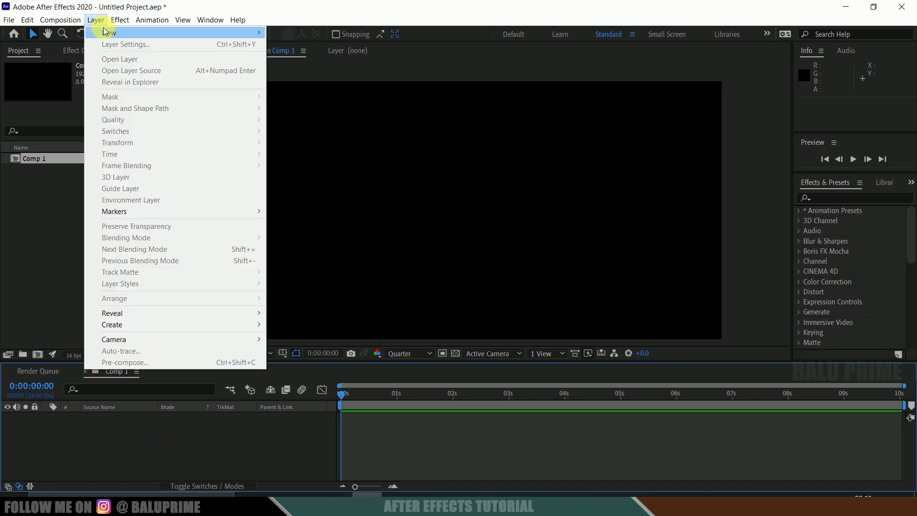
{"action": "mouse_move", "coordinate": [109, 32]}
{"action": "left_click", "coordinate": [292, 44]}
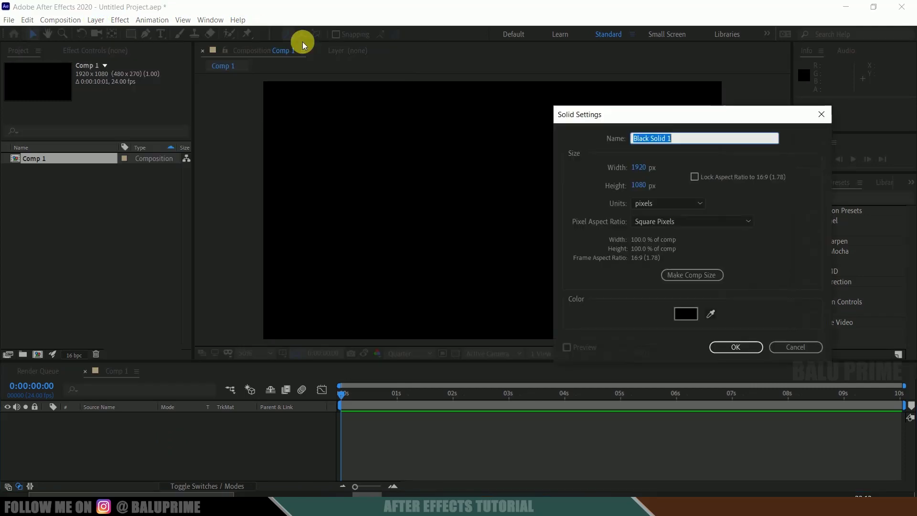
{"action": "type", "text": "element"}
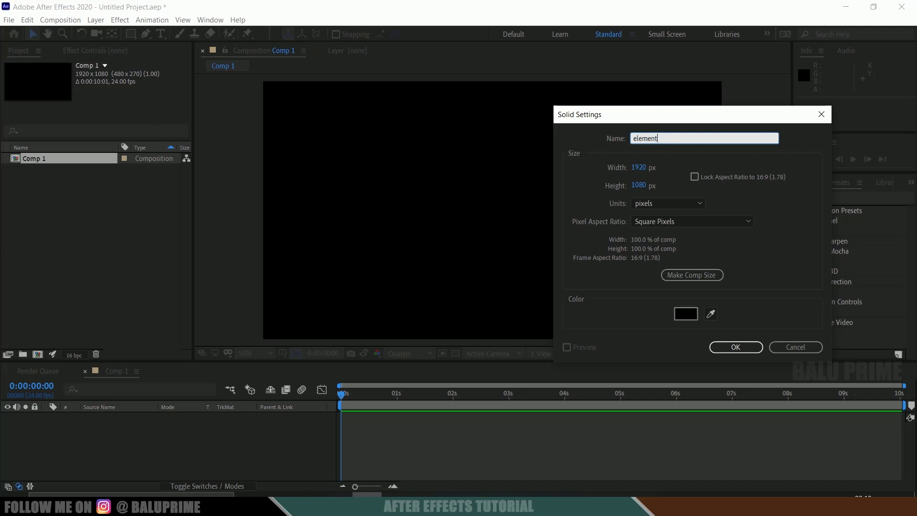
{"action": "left_click", "coordinate": [727, 345]}
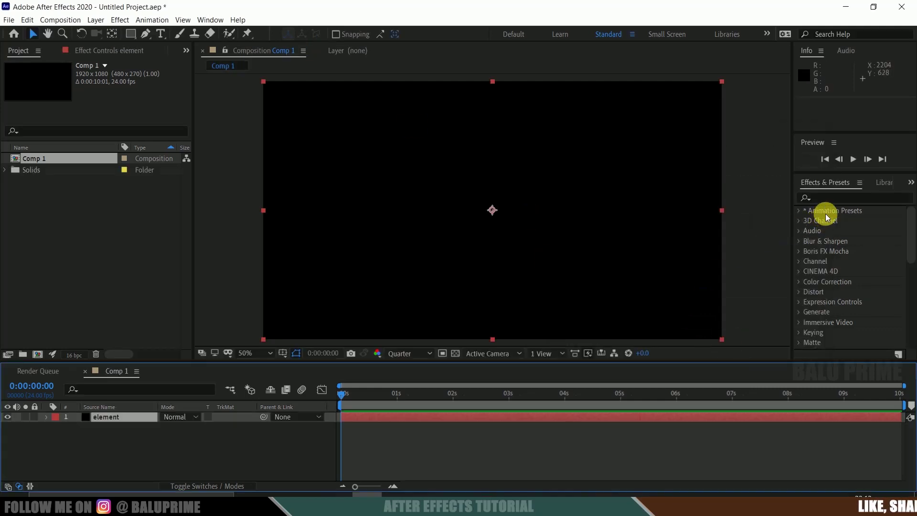
Find the Video Copilot Element effect and apply it to the element solid
{"action": "left_click", "coordinate": [841, 197]}
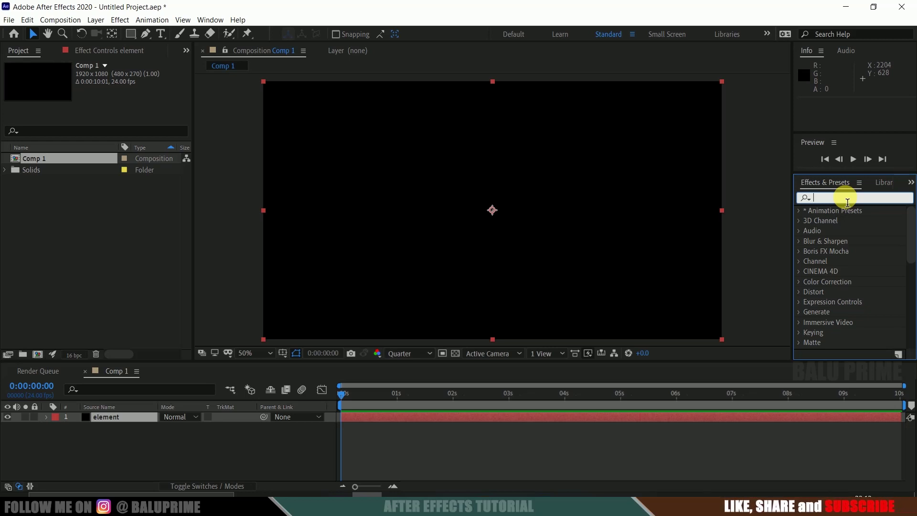
{"action": "left_click", "coordinate": [209, 20]}
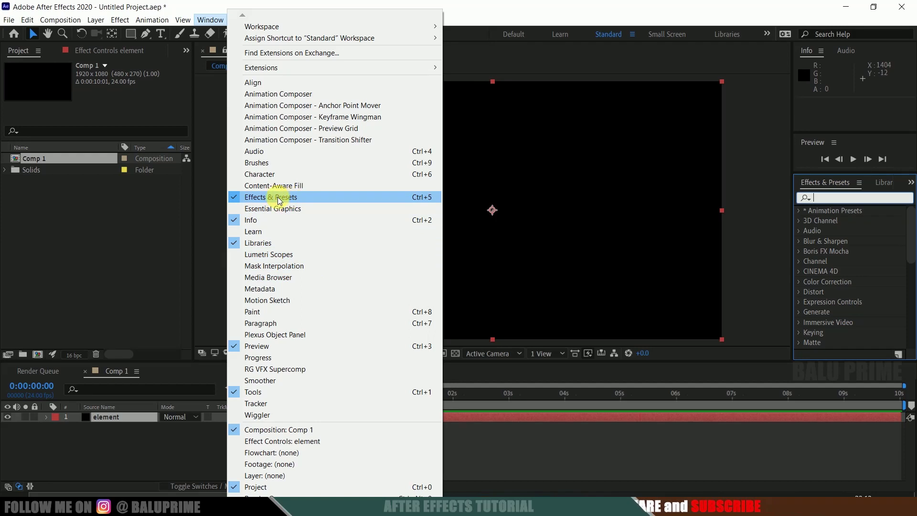
{"action": "left_click", "coordinate": [837, 198]}
{"action": "type", "text": "e"}
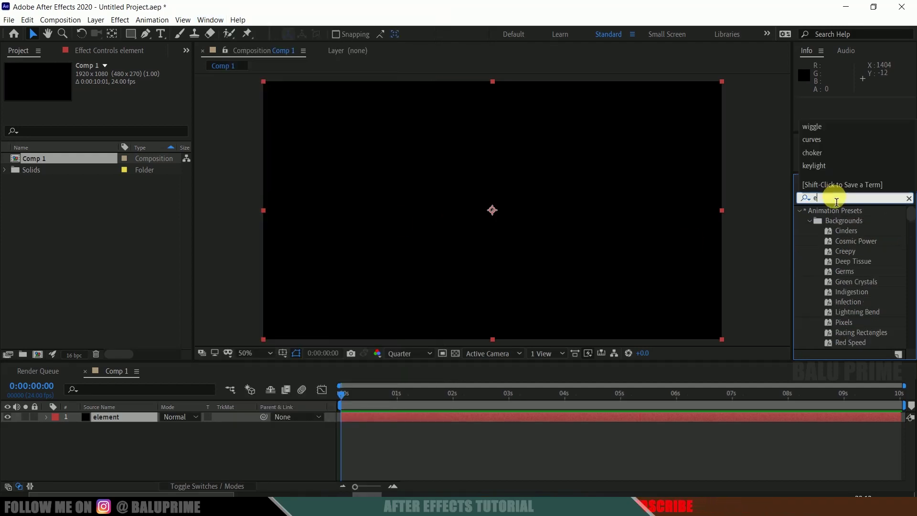
{"action": "type", "text": "lement"}
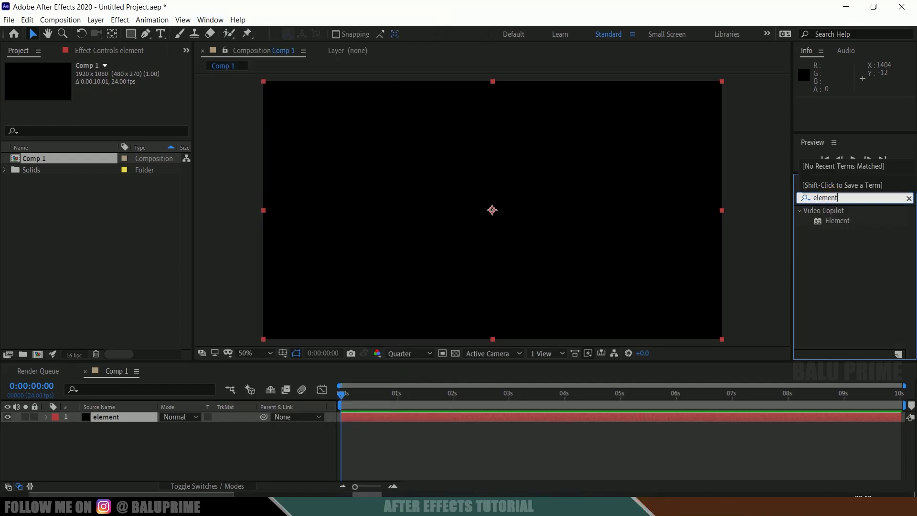
{"action": "left_click", "coordinate": [836, 200]}
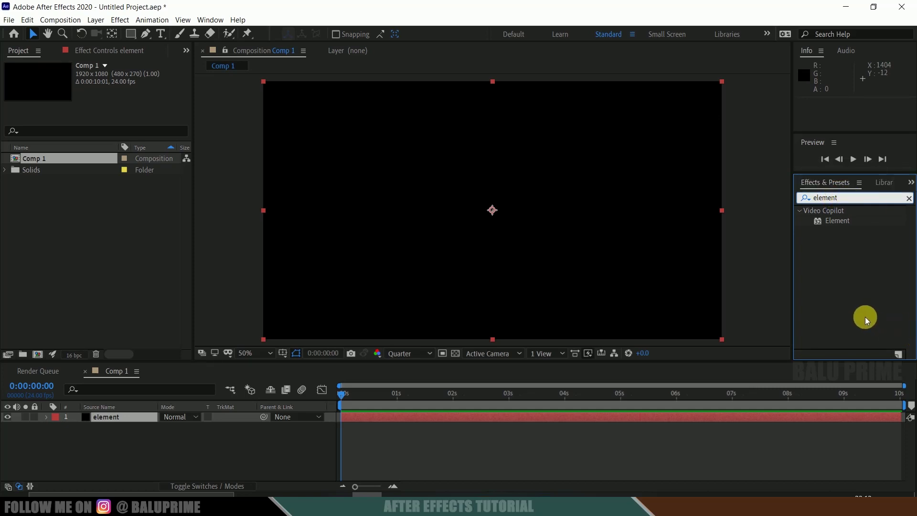
{"action": "left_click", "coordinate": [841, 222]}
{"action": "left_click_drag", "start_coordinate": [841, 221], "coordinate": [144, 417]}
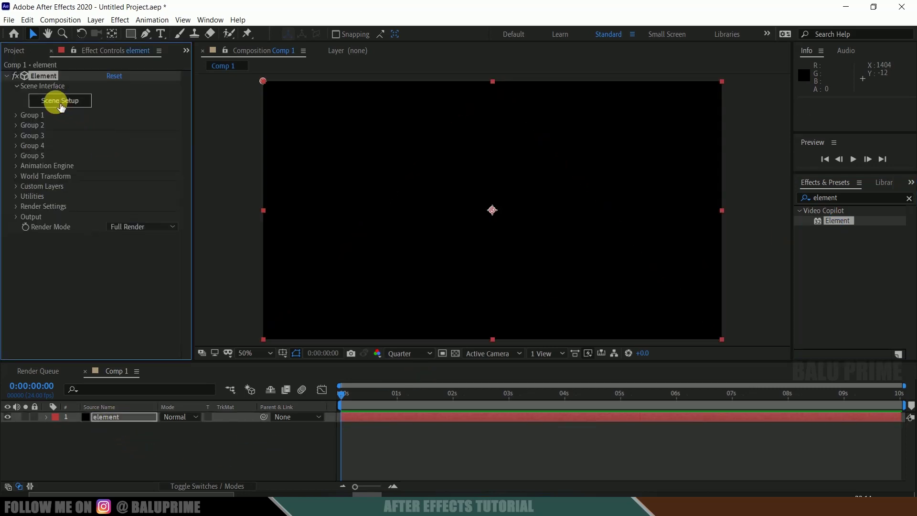
Open Element's Scene Setup and add the watch model from the Starter_Pack_Physical collection
{"action": "left_click", "coordinate": [61, 102]}
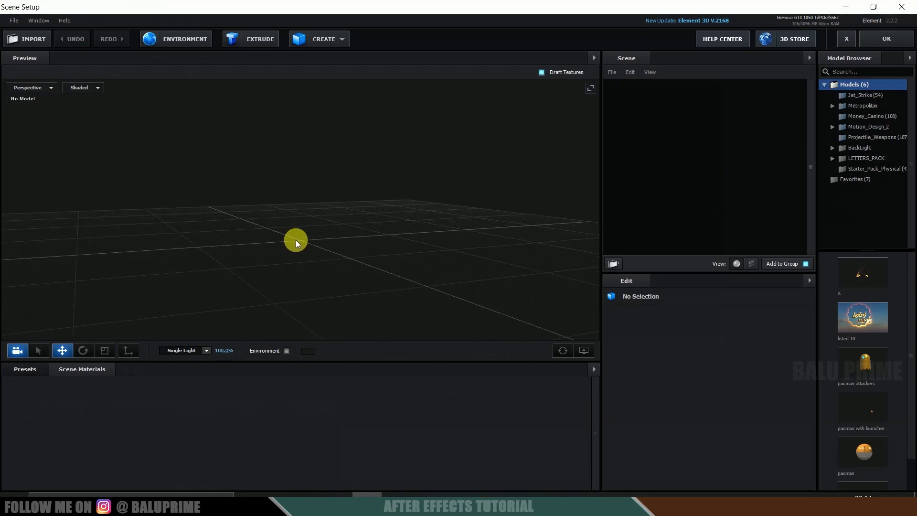
{"action": "mouse_move", "coordinate": [261, 248]}
{"action": "left_mouse_down"}
{"action": "mouse_move", "coordinate": [251, 247]}
{"action": "mouse_move", "coordinate": [267, 248]}
{"action": "left_mouse_up"}
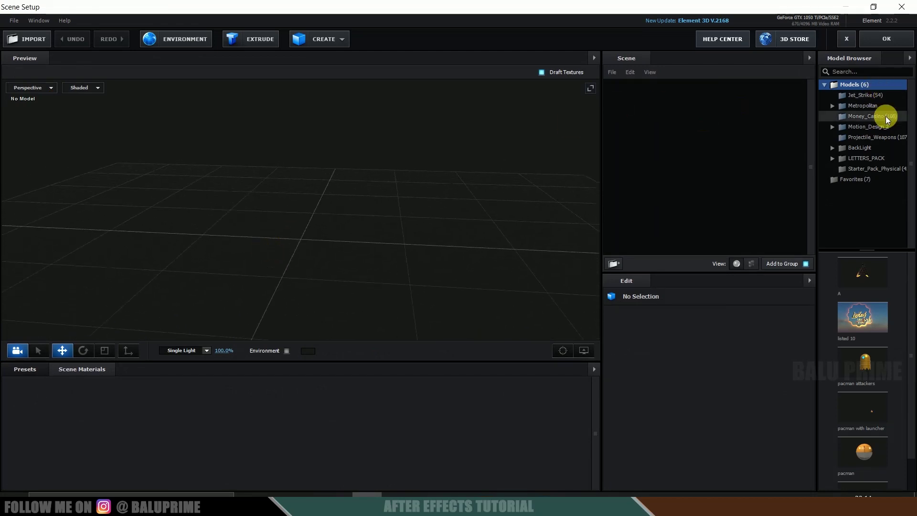
{"action": "left_click", "coordinate": [861, 169]}
{"action": "scroll", "coordinate": [884, 334], "scroll_direction": "down", "scroll_amount": 3}
{"action": "scroll", "coordinate": [883, 336], "scroll_direction": "up", "scroll_amount": 1}
{"action": "scroll", "coordinate": [883, 337], "scroll_direction": "down", "scroll_amount": 10}
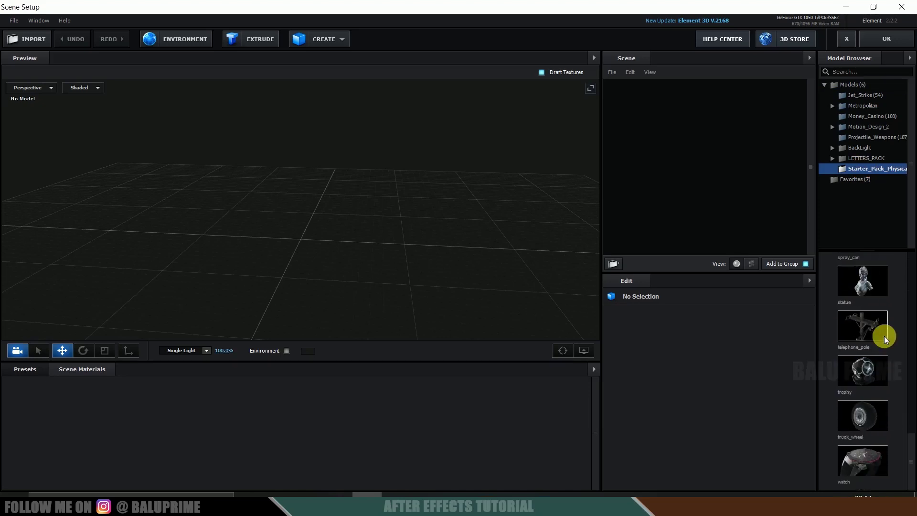
{"action": "left_click", "coordinate": [867, 463]}
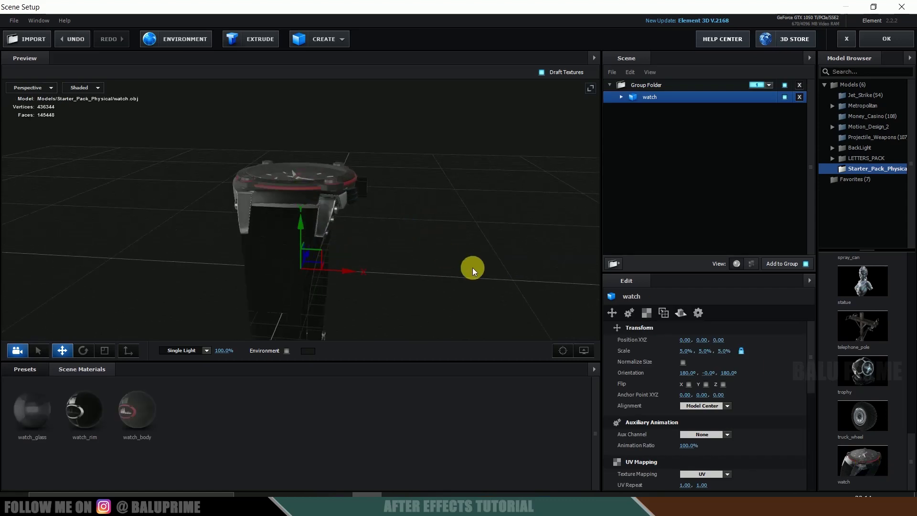
Expand the watch model and toggle the visibility of its body, glass and rim parts to examine each one
{"action": "left_click_drag", "start_coordinate": [471, 267], "coordinate": [435, 281]}
{"action": "left_click", "coordinate": [620, 97]}
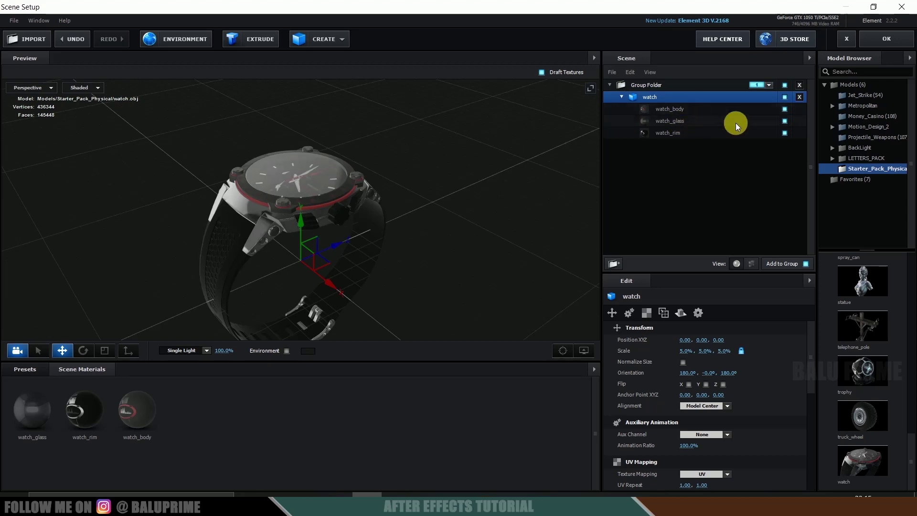
{"action": "left_click", "coordinate": [784, 121]}
{"action": "left_click", "coordinate": [785, 132]}
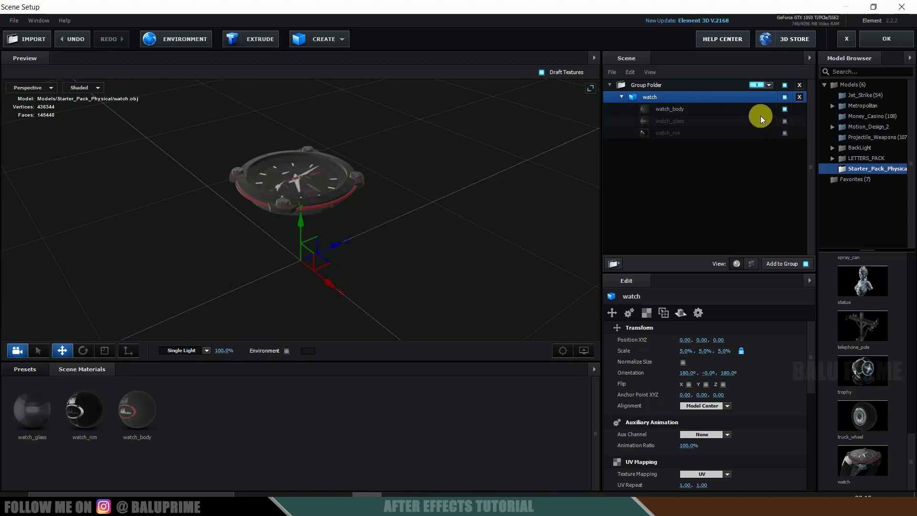
{"action": "left_click", "coordinate": [784, 110]}
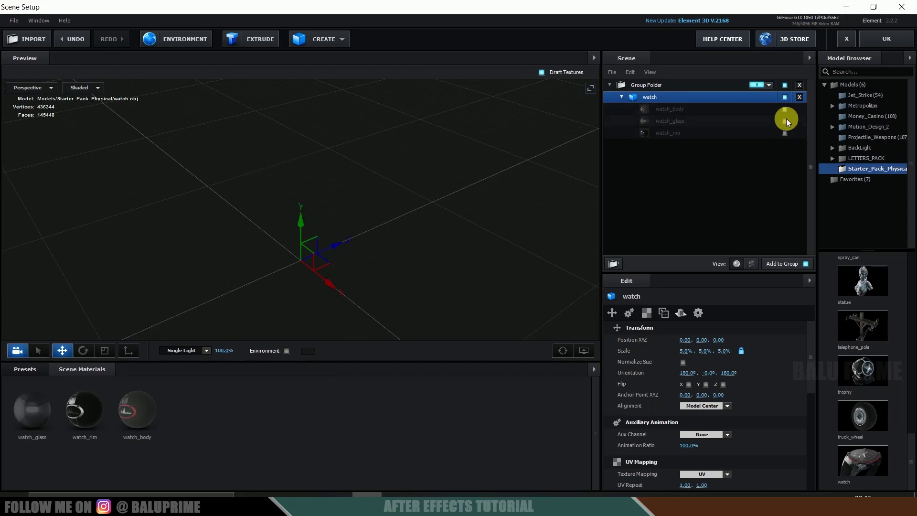
{"action": "left_click", "coordinate": [783, 123]}
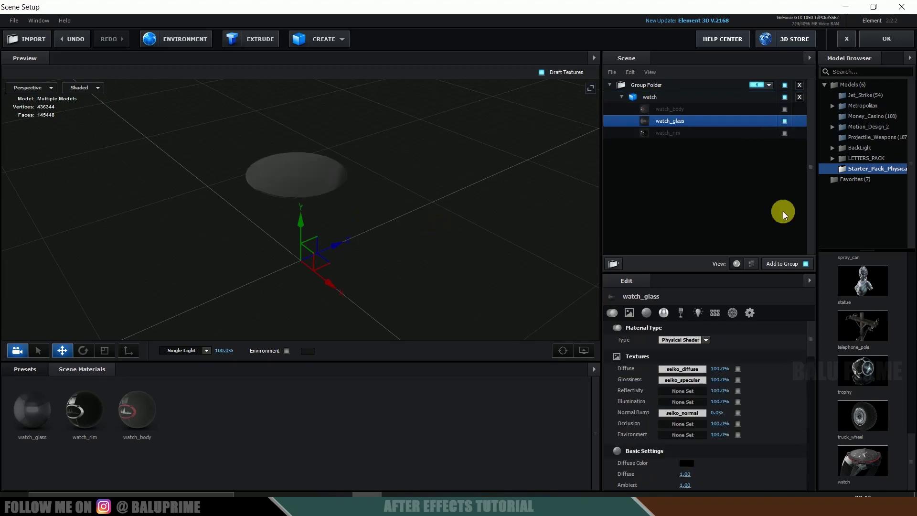
{"action": "left_click", "coordinate": [785, 133]}
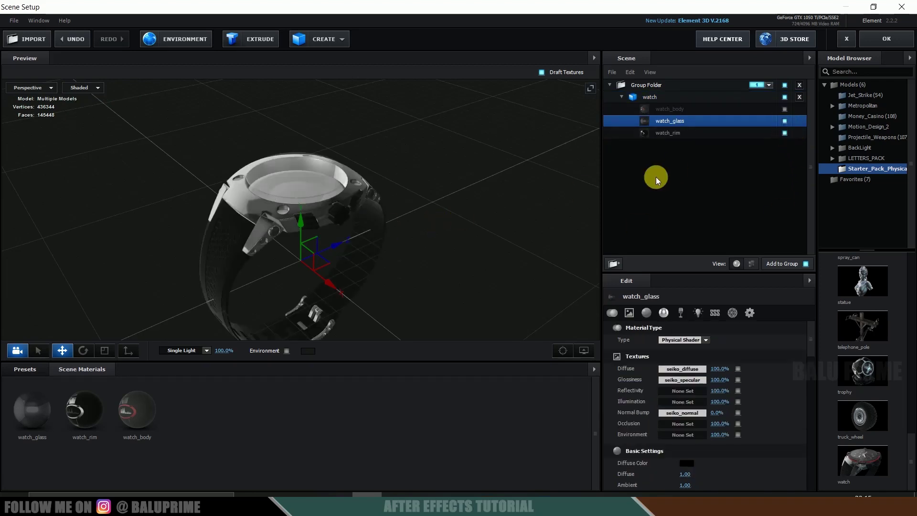
{"action": "left_click", "coordinate": [783, 109]}
Duplicate the watch model twice within the same group folder
{"action": "right_click", "coordinate": [662, 98]}
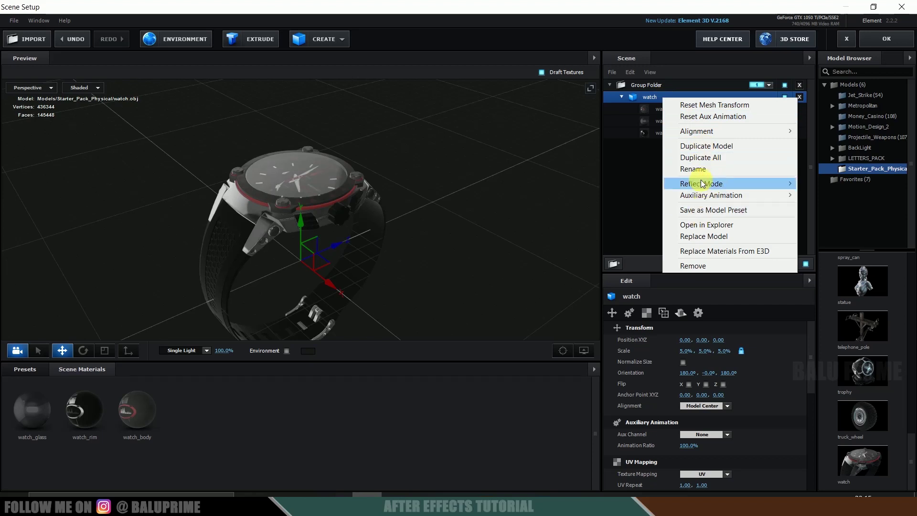
{"action": "left_click", "coordinate": [697, 147]}
{"action": "right_click", "coordinate": [668, 147]}
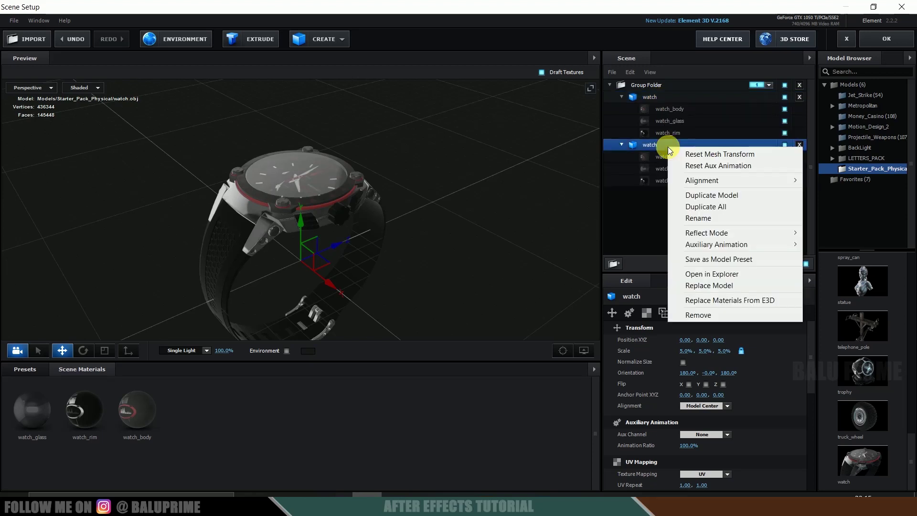
{"action": "left_click", "coordinate": [707, 196]}
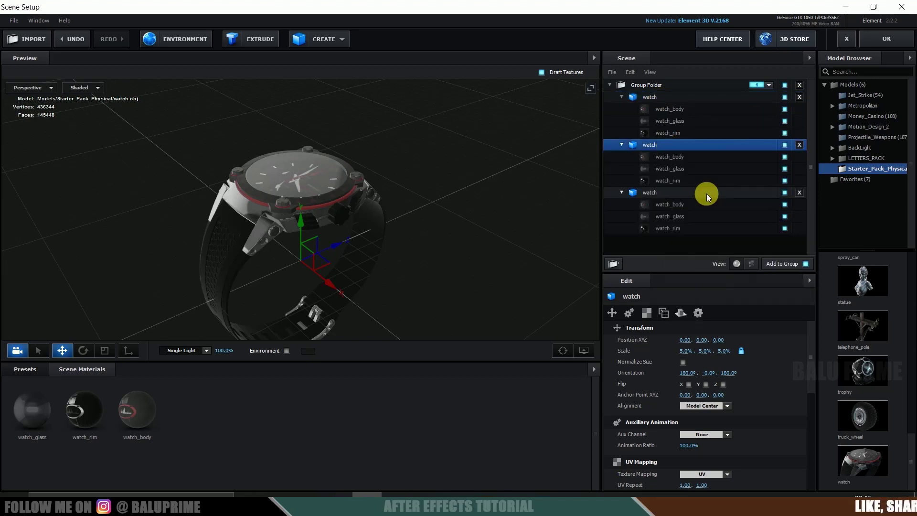
Isolate the rim of the first watch by hiding its watch_body and watch_glass parts and the two duplicate watches
{"action": "left_click", "coordinate": [669, 97]}
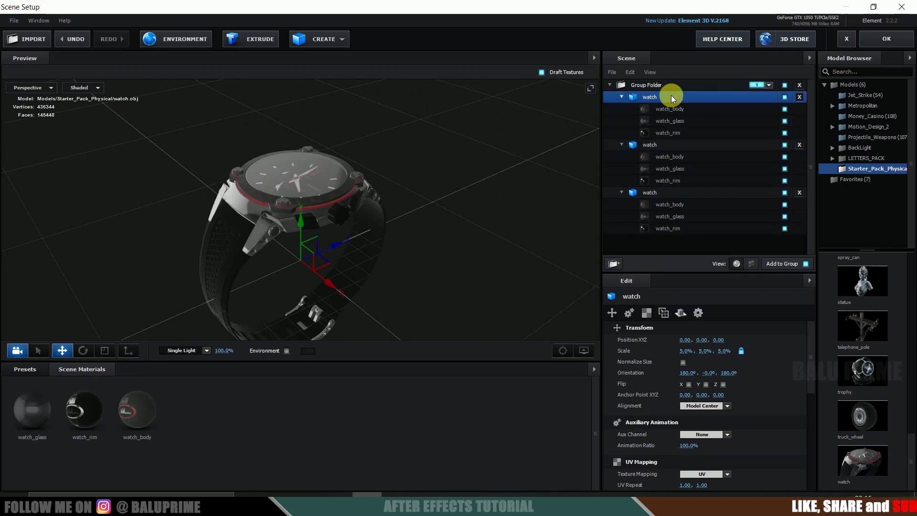
{"action": "left_click", "coordinate": [784, 121]}
{"action": "left_click", "coordinate": [784, 109]}
{"action": "left_click", "coordinate": [785, 145]}
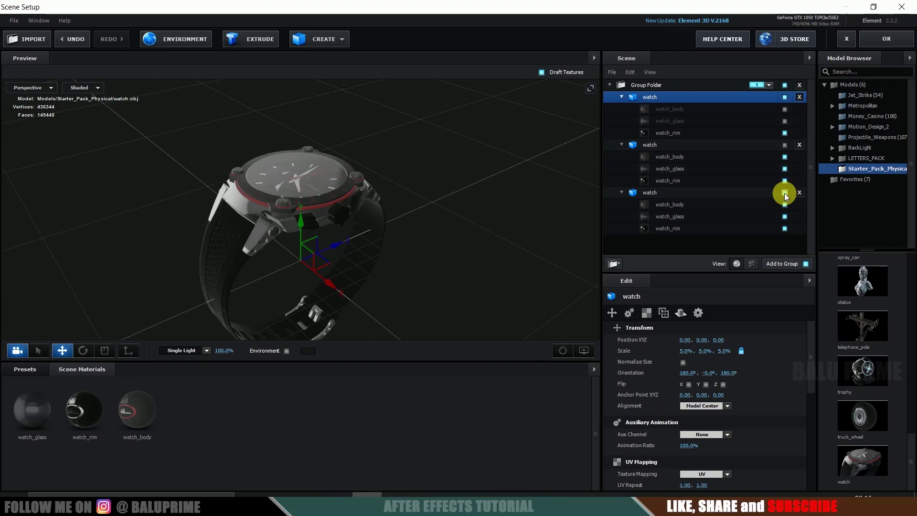
{"action": "left_click", "coordinate": [784, 193]}
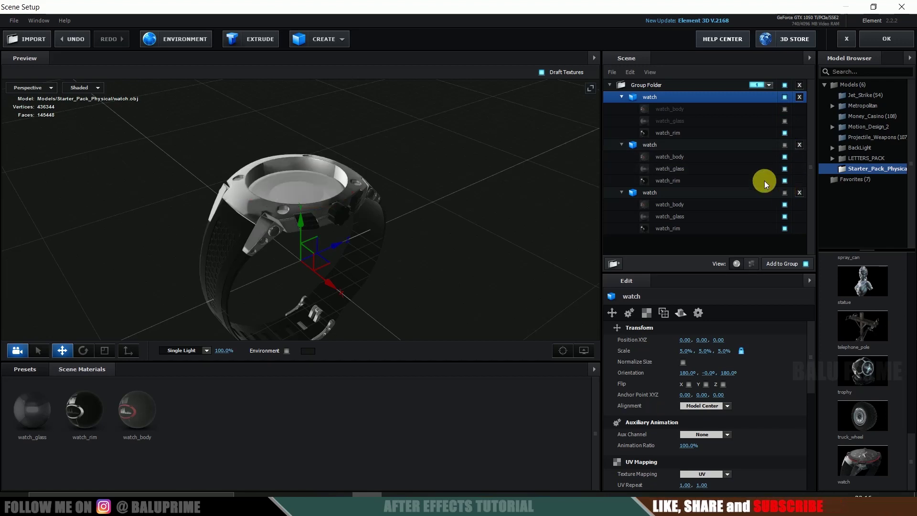
{"action": "left_click", "coordinate": [784, 97]}
{"action": "left_click", "coordinate": [784, 97]}
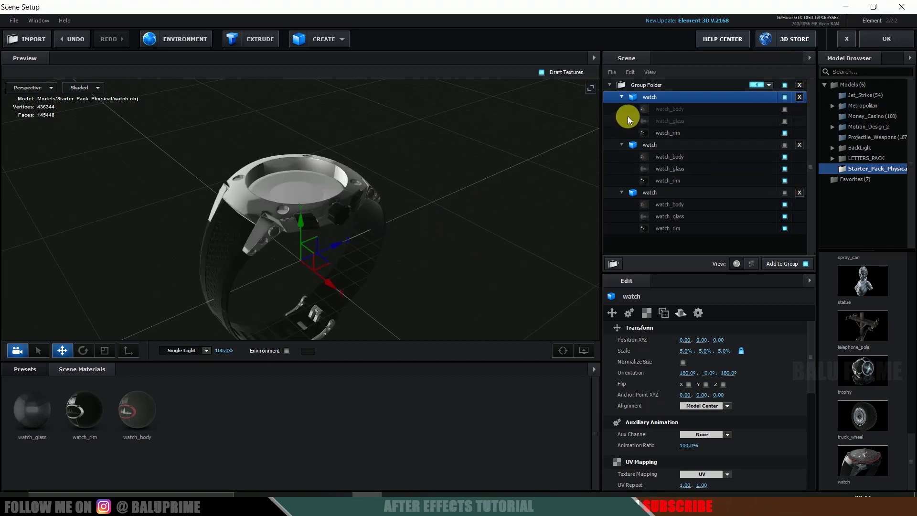
Rename the first watch model to "rim"
{"action": "right_click", "coordinate": [657, 97]}
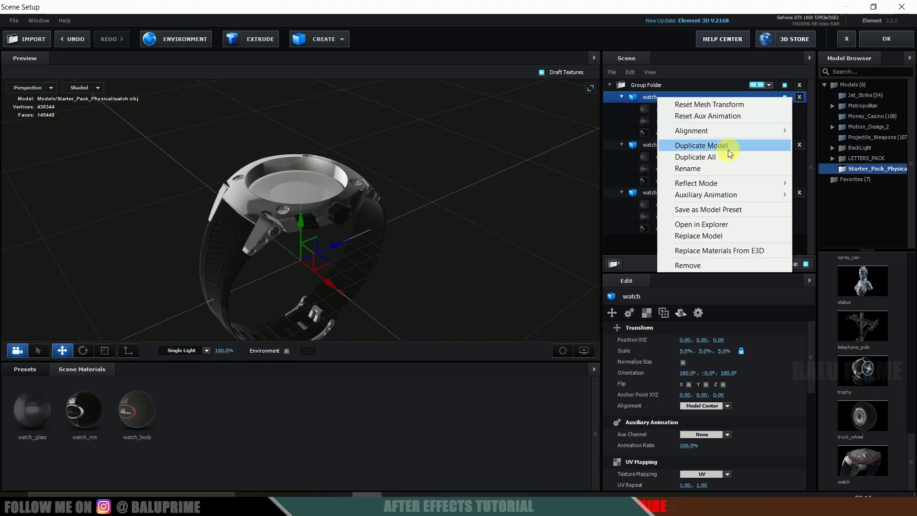
{"action": "left_click", "coordinate": [691, 170]}
{"action": "type", "text": "rim"}
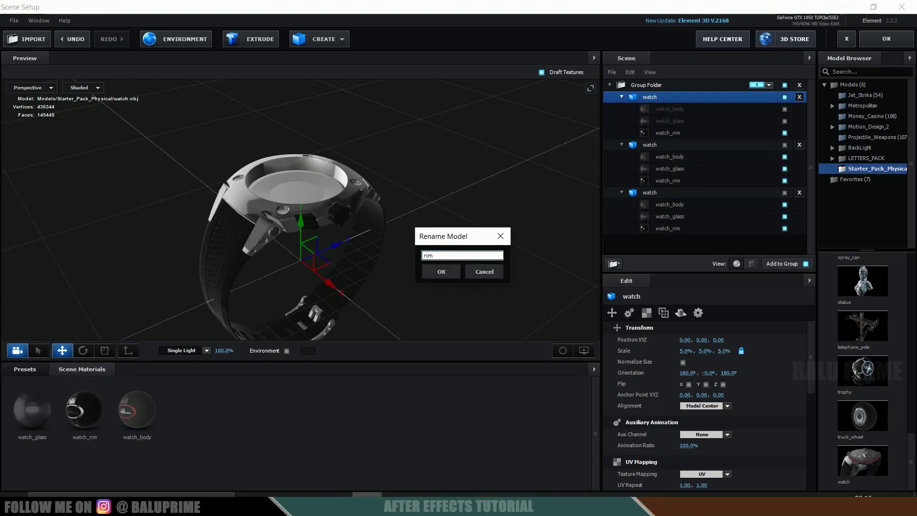
{"action": "left_click", "coordinate": [444, 272]}
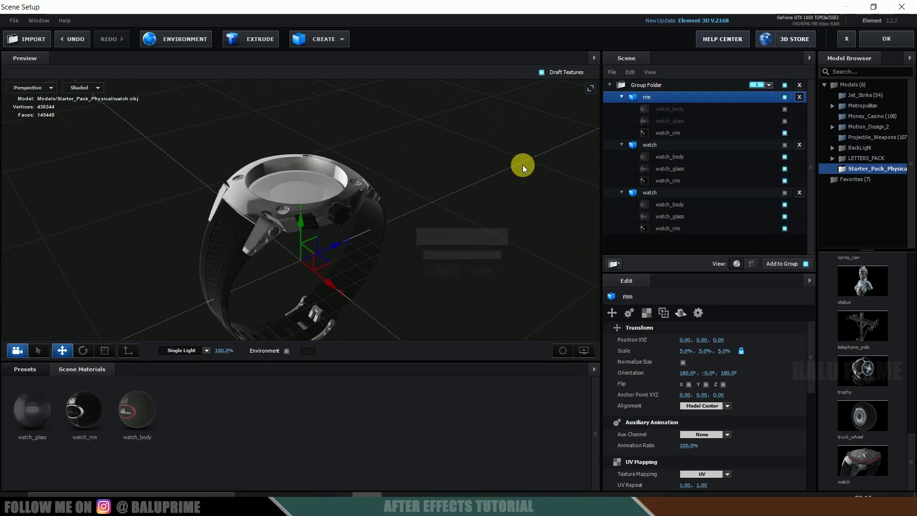
Isolate the body of the second watch by hiding the rim model and the second watch's watch_glass and watch_rim parts
{"action": "left_click", "coordinate": [784, 145]}
{"action": "left_click", "coordinate": [784, 97]}
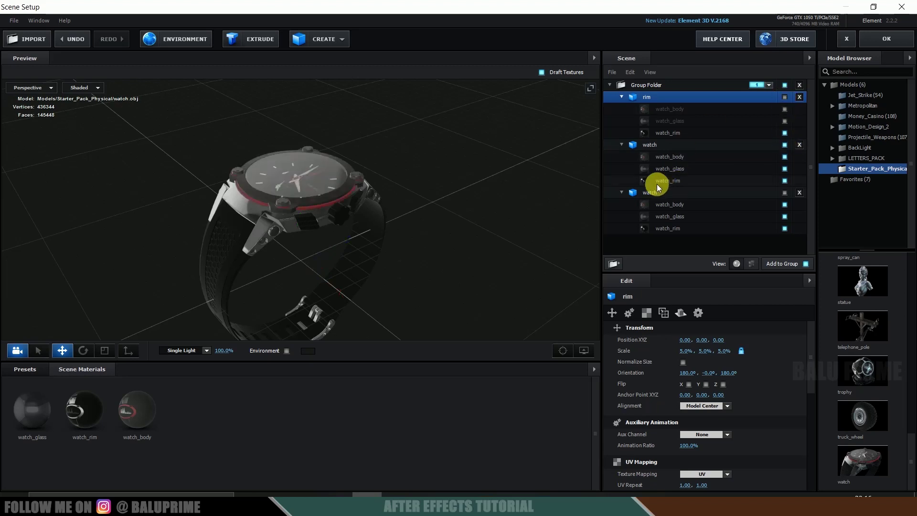
{"action": "left_click", "coordinate": [784, 158]}
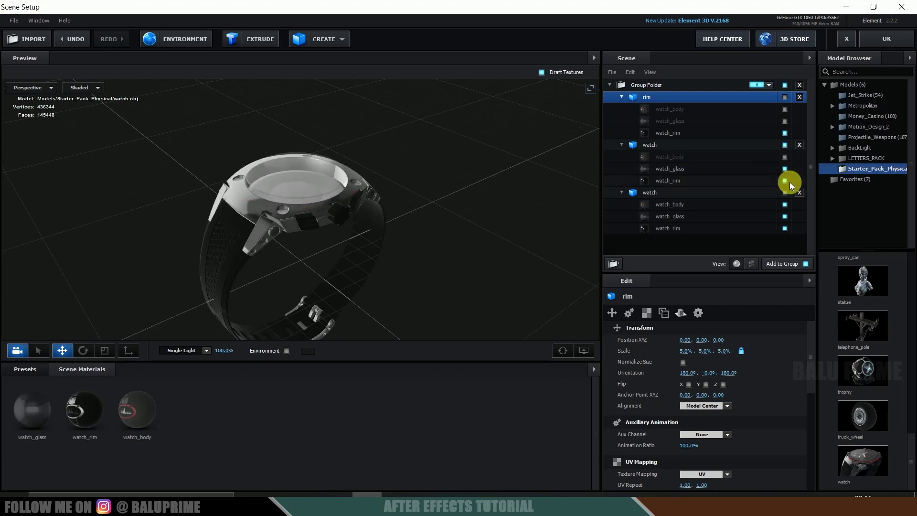
{"action": "left_click", "coordinate": [784, 170]}
{"action": "left_click", "coordinate": [784, 180]}
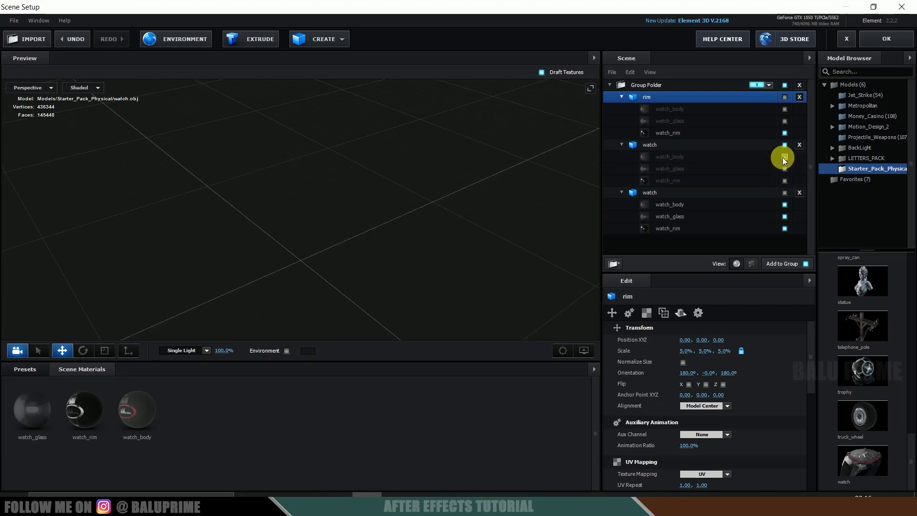
{"action": "left_click", "coordinate": [782, 156]}
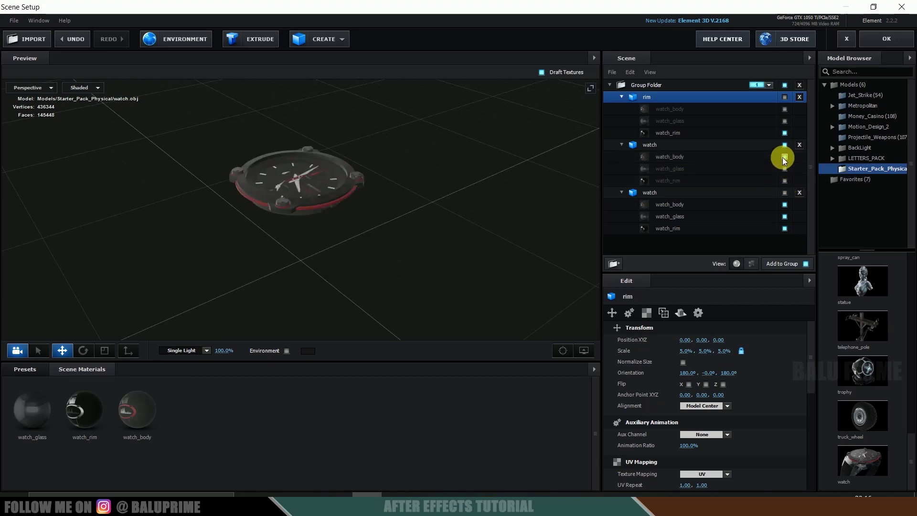
Rename the second watch model to "body"
{"action": "right_click", "coordinate": [660, 146]}
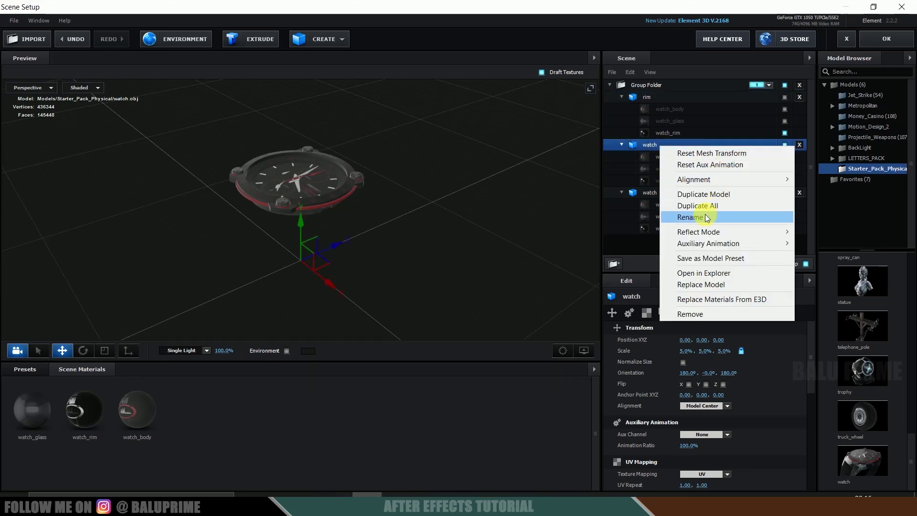
{"action": "left_click", "coordinate": [705, 215]}
{"action": "type", "text": "body"}
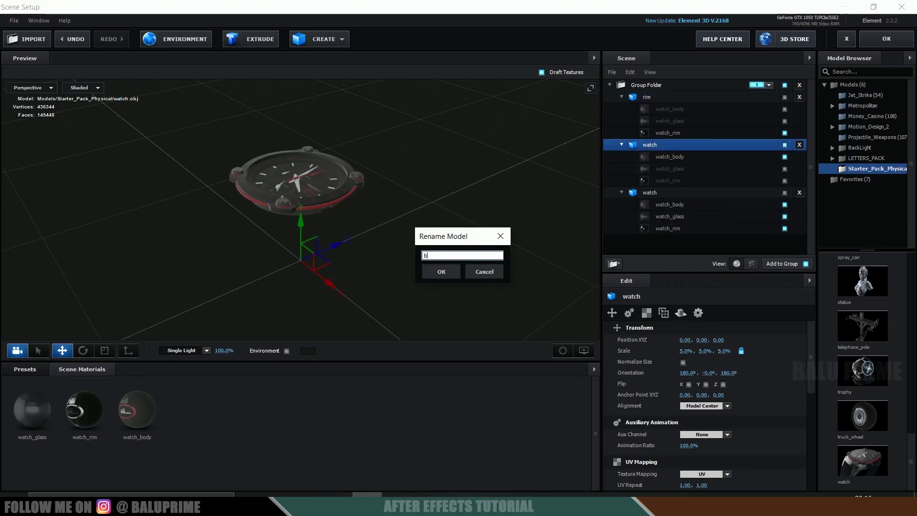
{"action": "left_click", "coordinate": [429, 271]}
Isolate the glass of the third watch by hiding its watch_body and watch_rim parts and the body model
{"action": "left_click", "coordinate": [784, 205]}
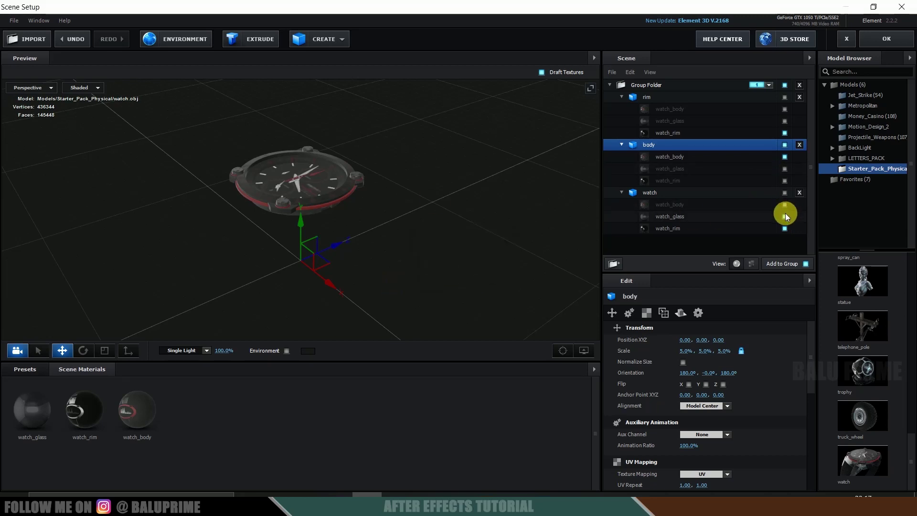
{"action": "left_click", "coordinate": [784, 213]}
{"action": "left_click", "coordinate": [784, 229]}
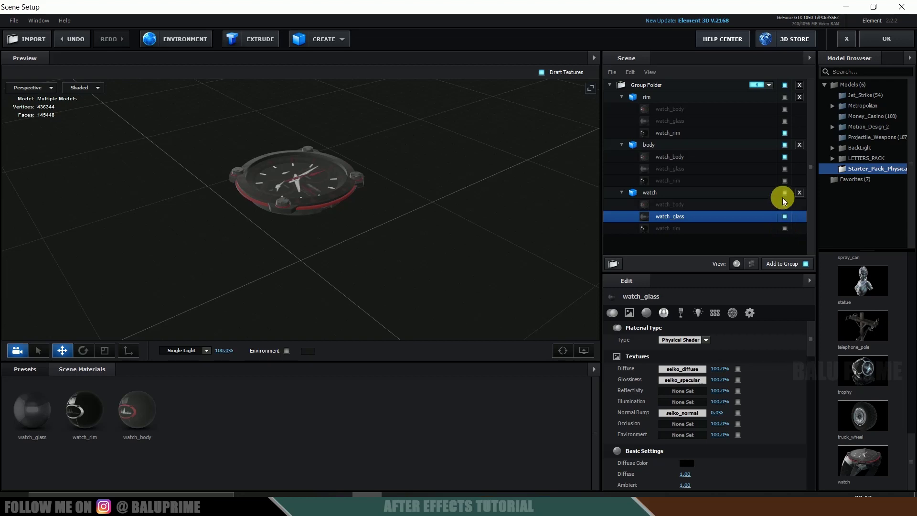
{"action": "left_click", "coordinate": [784, 144]}
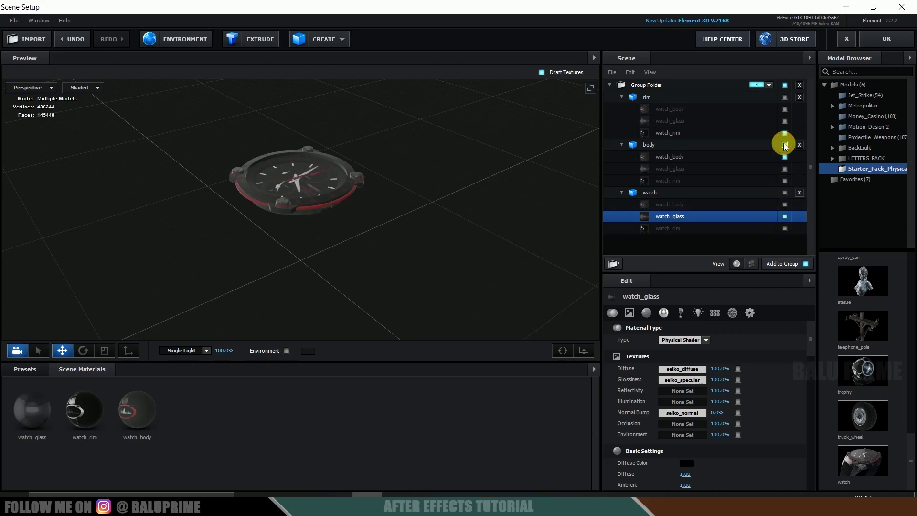
{"action": "left_click", "coordinate": [784, 192]}
Rename the third watch model to "glass"
{"action": "left_click", "coordinate": [703, 194]}
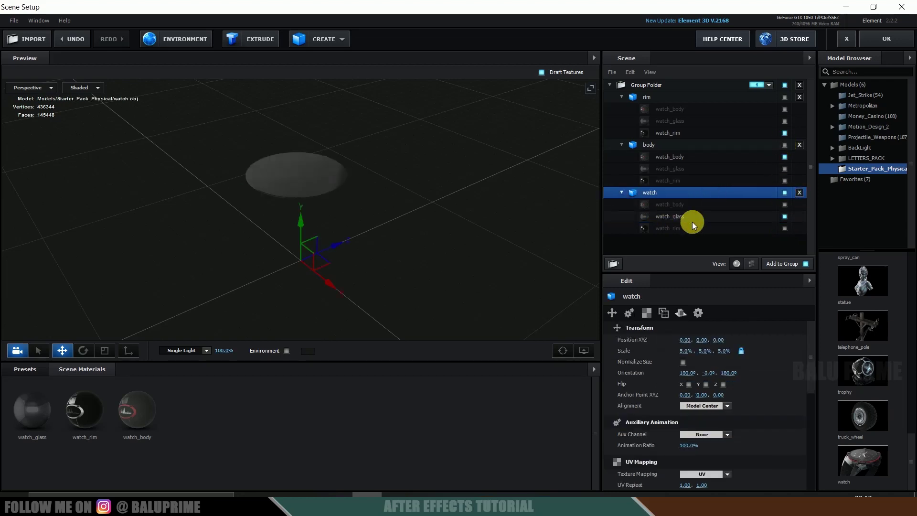
{"action": "right_click", "coordinate": [662, 192]}
{"action": "left_click", "coordinate": [689, 259]}
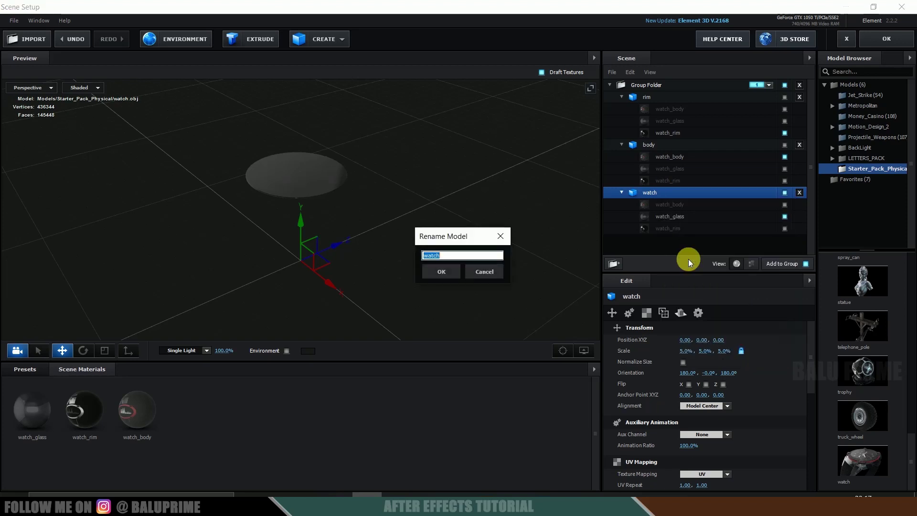
{"action": "left_click", "coordinate": [438, 272]}
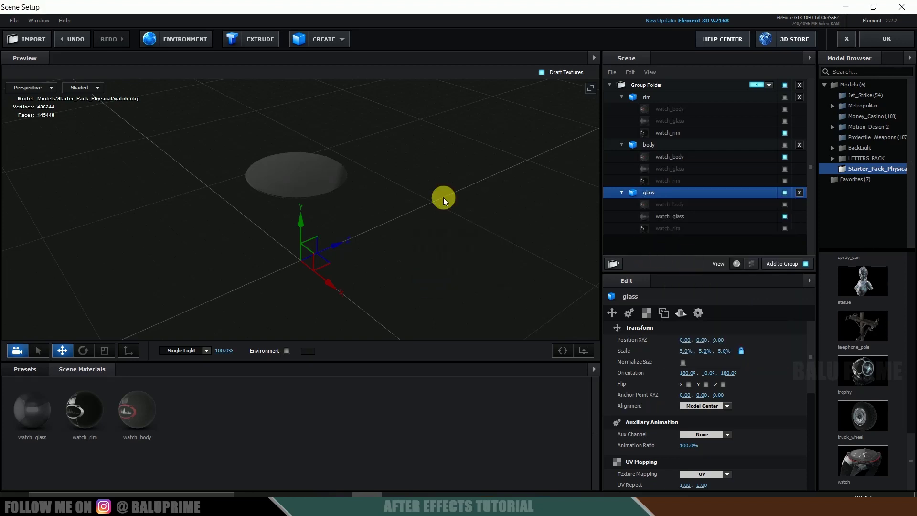
Make the rim, body and glass models all visible, also checking the rim on its own
{"action": "left_click", "coordinate": [784, 145]}
{"action": "left_click", "coordinate": [784, 97]}
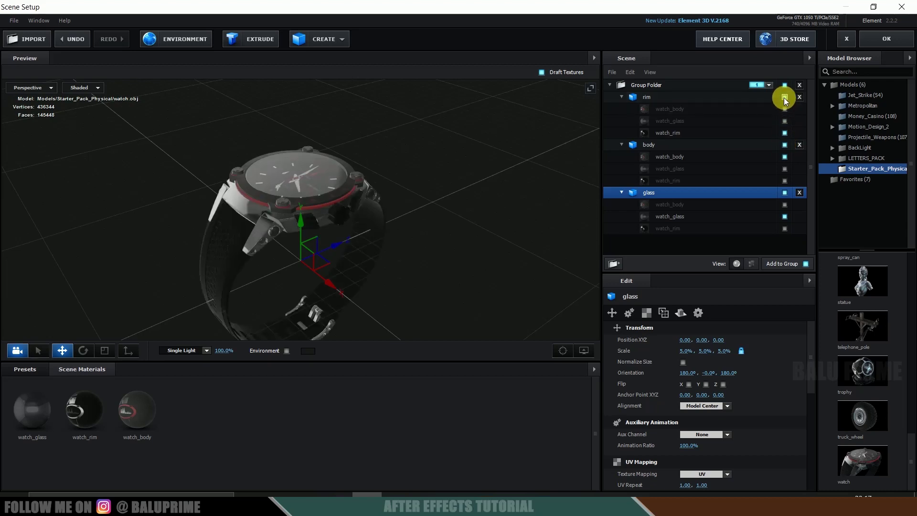
{"action": "left_click", "coordinate": [784, 145]}
{"action": "left_click", "coordinate": [785, 193]}
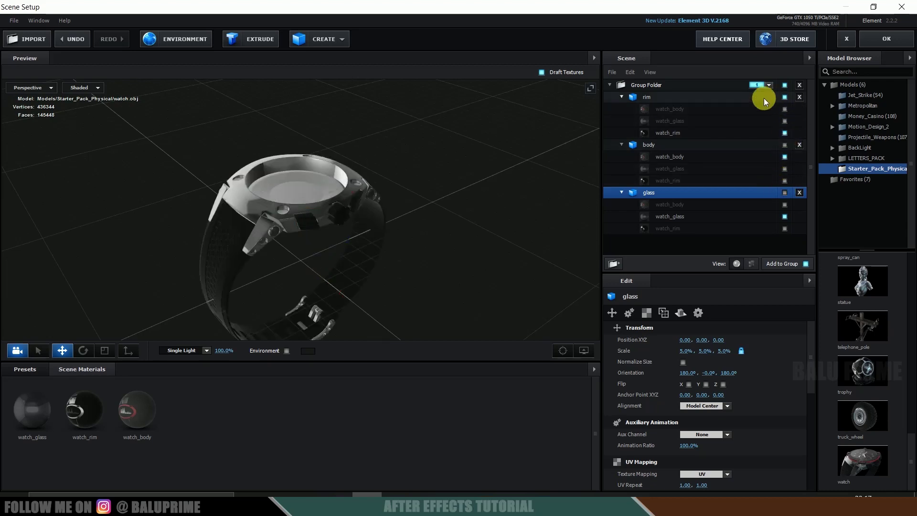
{"action": "left_click", "coordinate": [770, 100]}
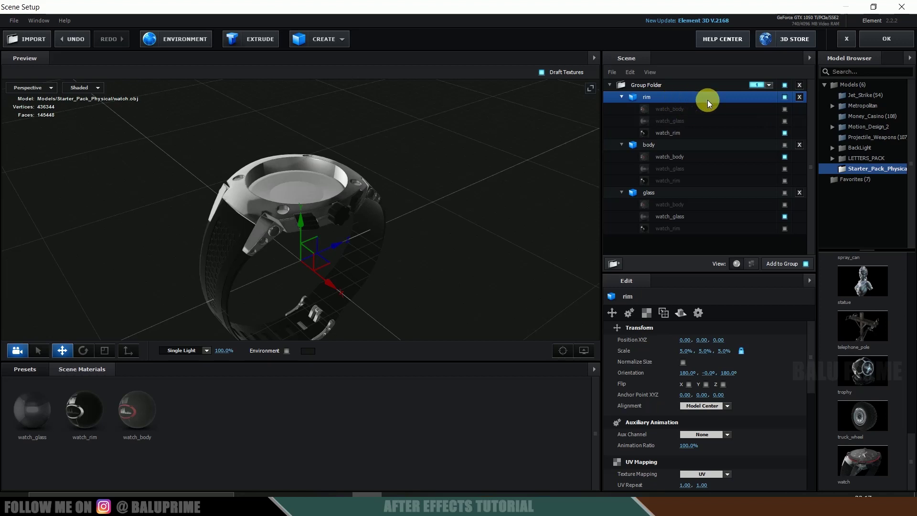
{"action": "left_click", "coordinate": [784, 145]}
{"action": "left_click", "coordinate": [783, 192]}
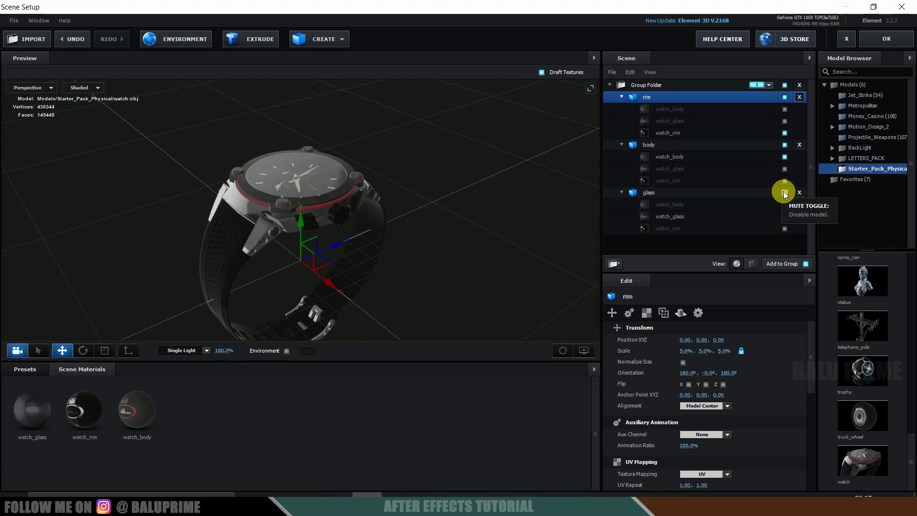
Assign the rim model to auxiliary animation Channel 1
{"action": "right_click", "coordinate": [658, 95]}
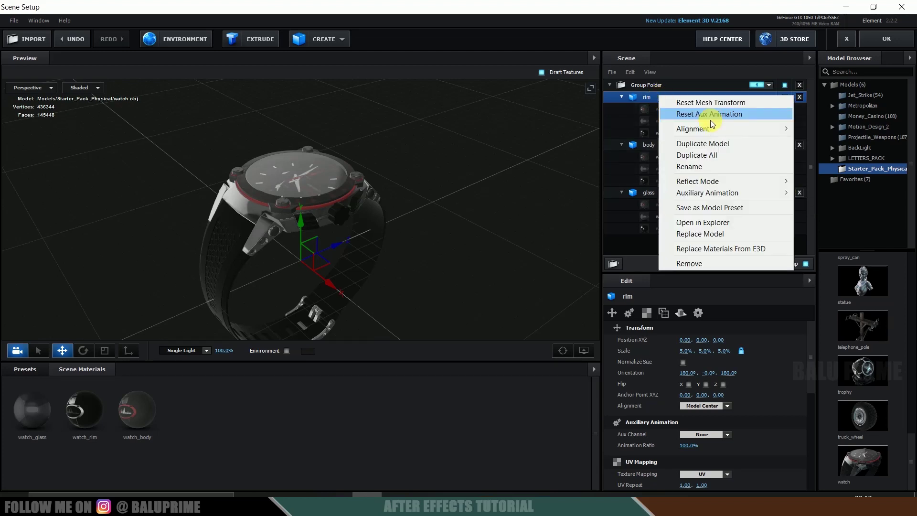
{"action": "mouse_move", "coordinate": [705, 193]}
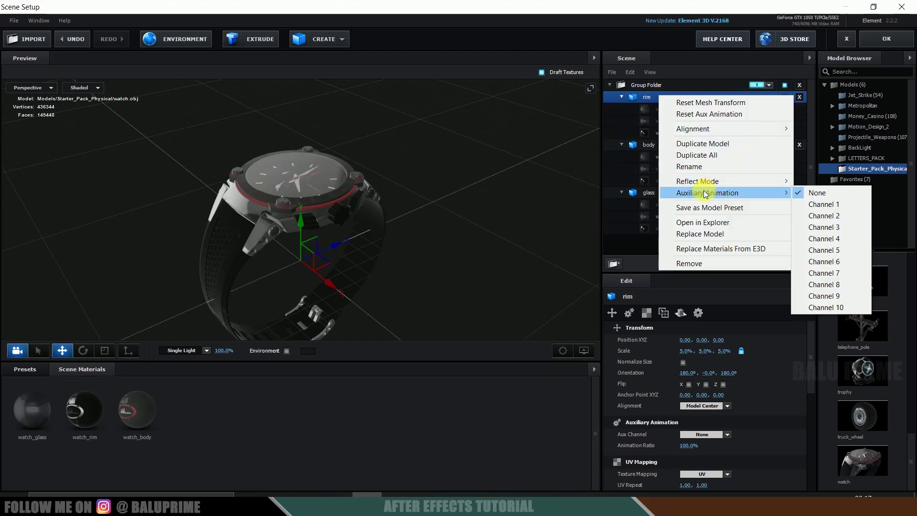
{"action": "left_click", "coordinate": [825, 204]}
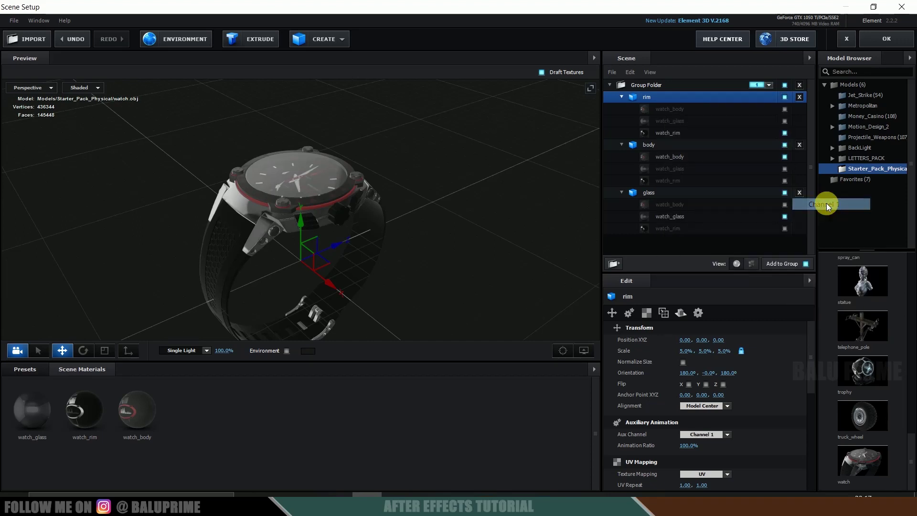
Assign the body model to auxiliary animation Channel 2
{"action": "left_click", "coordinate": [678, 143]}
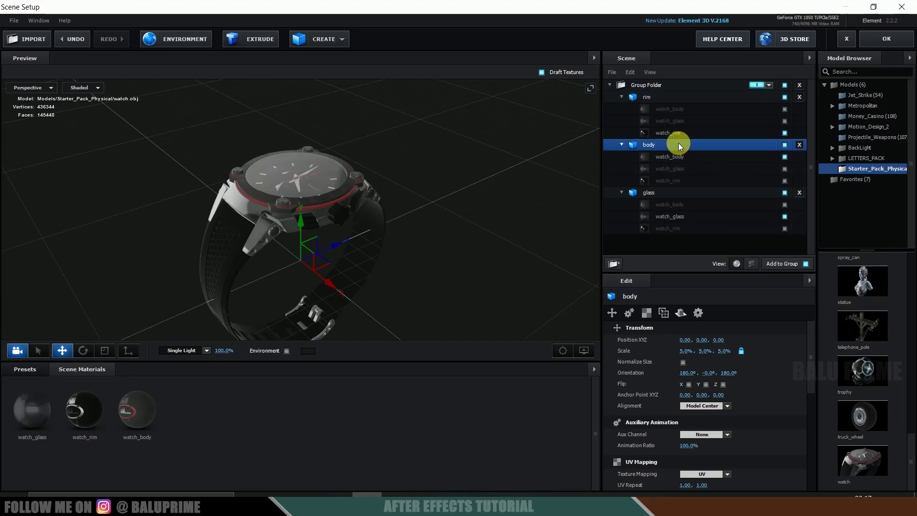
{"action": "right_click", "coordinate": [678, 142]}
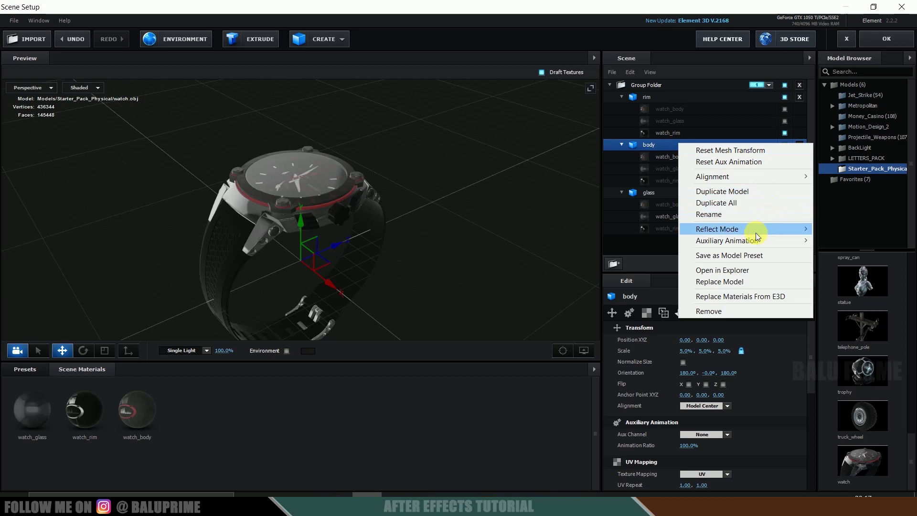
{"action": "mouse_move", "coordinate": [806, 240]}
{"action": "left_click", "coordinate": [837, 263]}
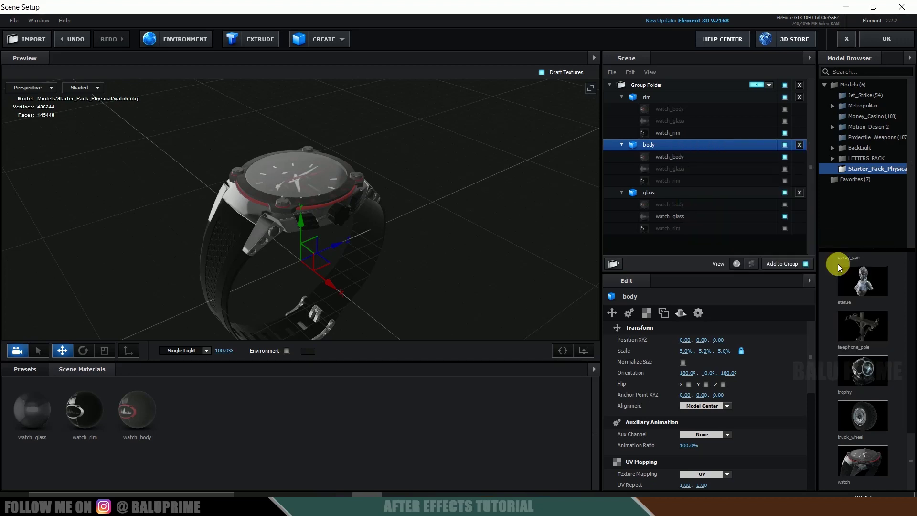
Assign the glass model to auxiliary animation Channel 3
{"action": "left_click", "coordinate": [665, 192]}
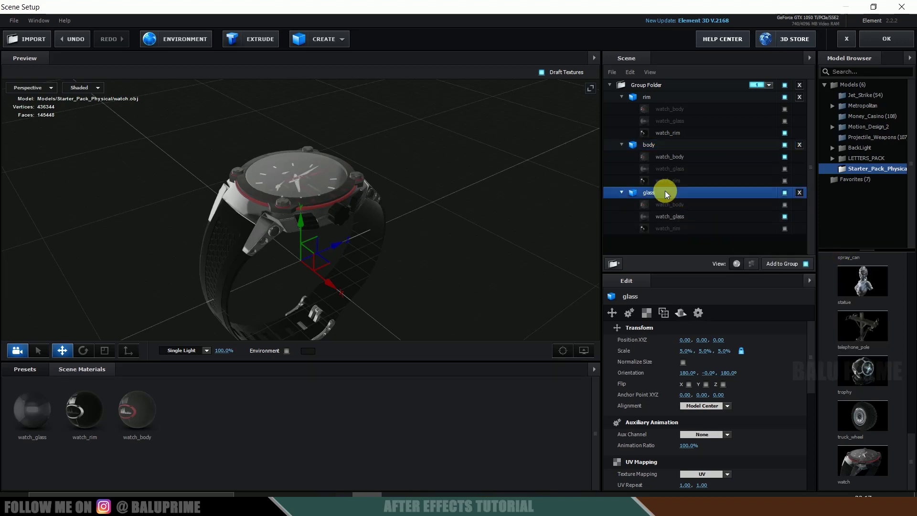
{"action": "right_click", "coordinate": [665, 191]}
{"action": "mouse_move", "coordinate": [769, 293]}
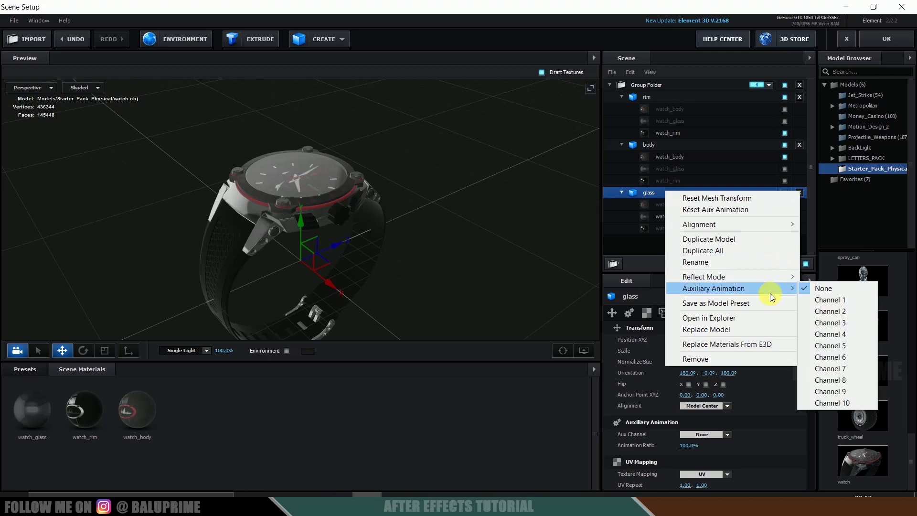
{"action": "left_click", "coordinate": [837, 319]}
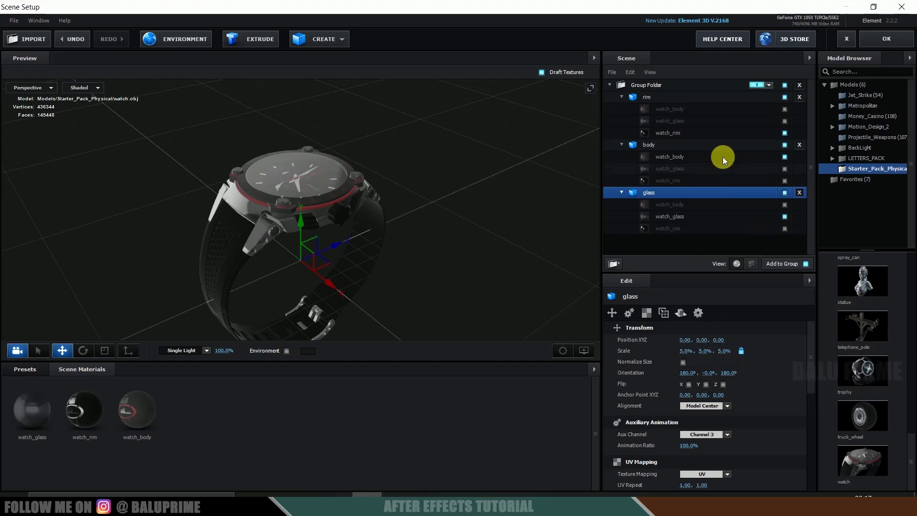
Hide the glass and rim models and examine the body model's dial up close
{"action": "left_click", "coordinate": [676, 145]}
{"action": "left_click", "coordinate": [785, 194]}
{"action": "left_click", "coordinate": [785, 97]}
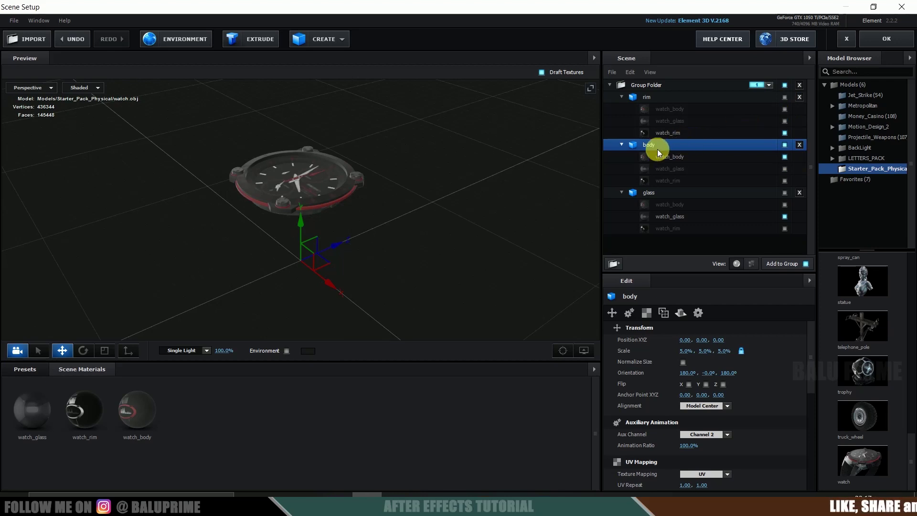
{"action": "scroll", "coordinate": [347, 165], "scroll_direction": "up", "scroll_amount": 5}
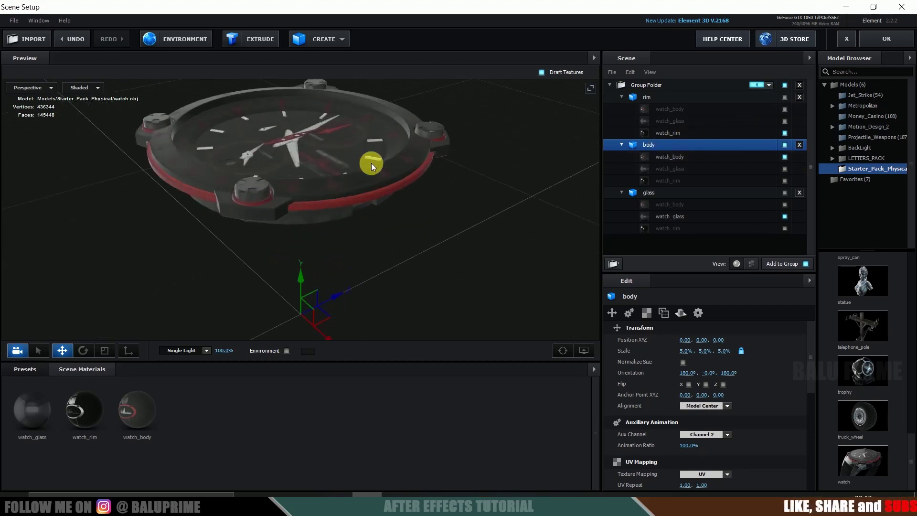
{"action": "left_click_drag", "start_coordinate": [371, 162], "coordinate": [250, 257]}
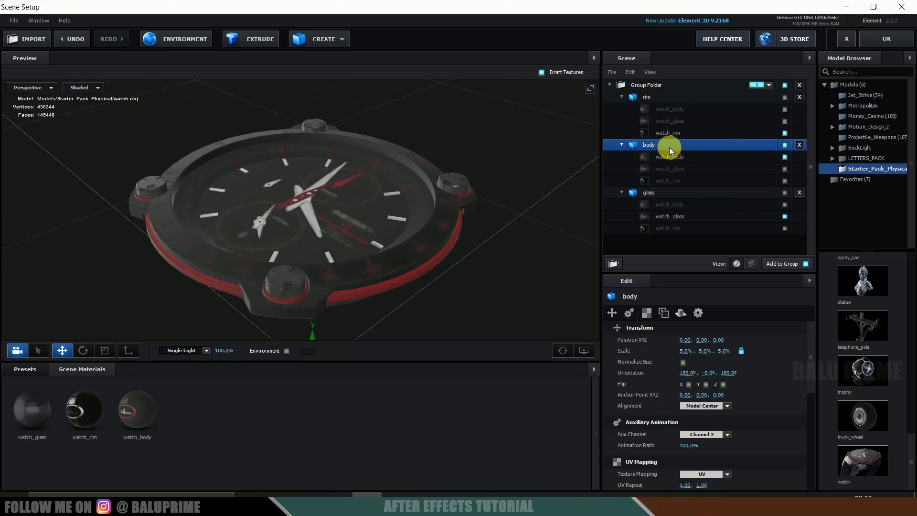
Show the rim and glass models again and view the complete watch
{"action": "left_click", "coordinate": [784, 97]}
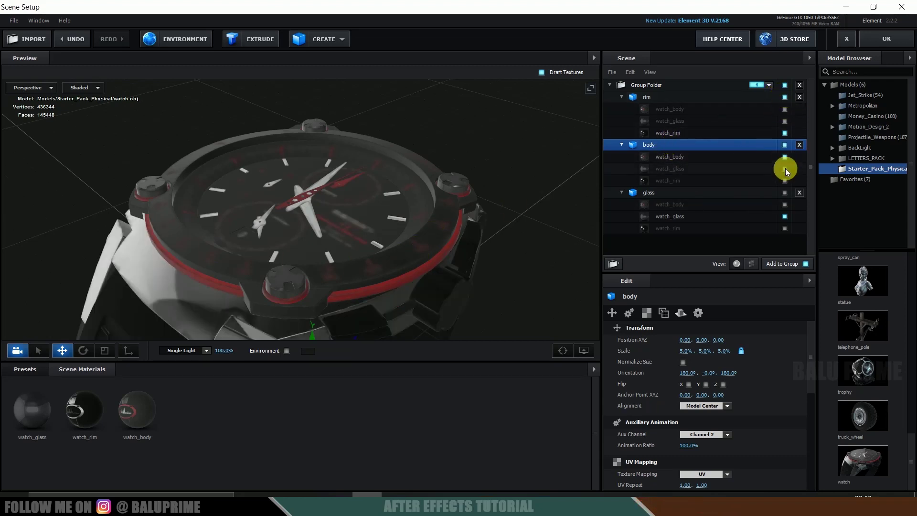
{"action": "left_click", "coordinate": [784, 193]}
{"action": "scroll", "coordinate": [438, 155], "scroll_direction": "down", "scroll_amount": 3}
{"action": "left_click_drag", "start_coordinate": [438, 155], "coordinate": [460, 135]}
{"action": "left_click_drag", "start_coordinate": [397, 228], "coordinate": [377, 234]}
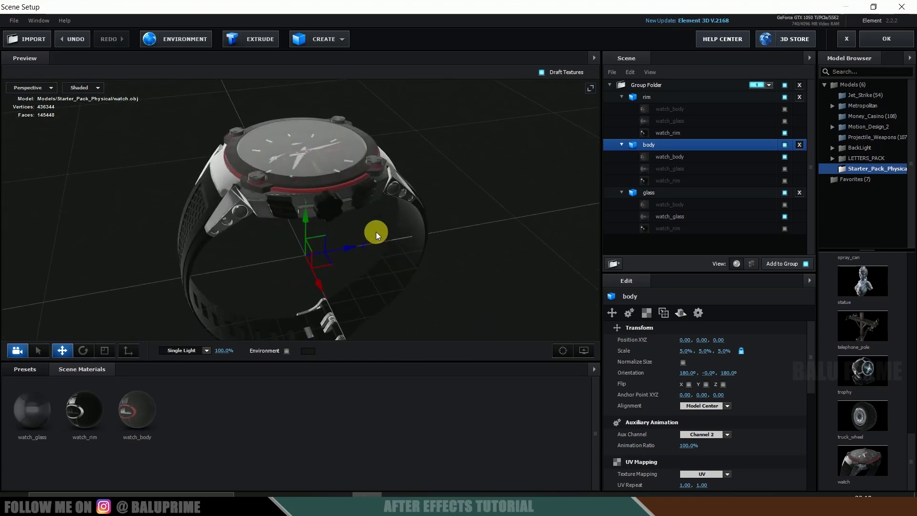
Replace the scene's environment map with BackLight_2K_44.dds from the BackLight_2K folder
{"action": "left_click", "coordinate": [172, 37]}
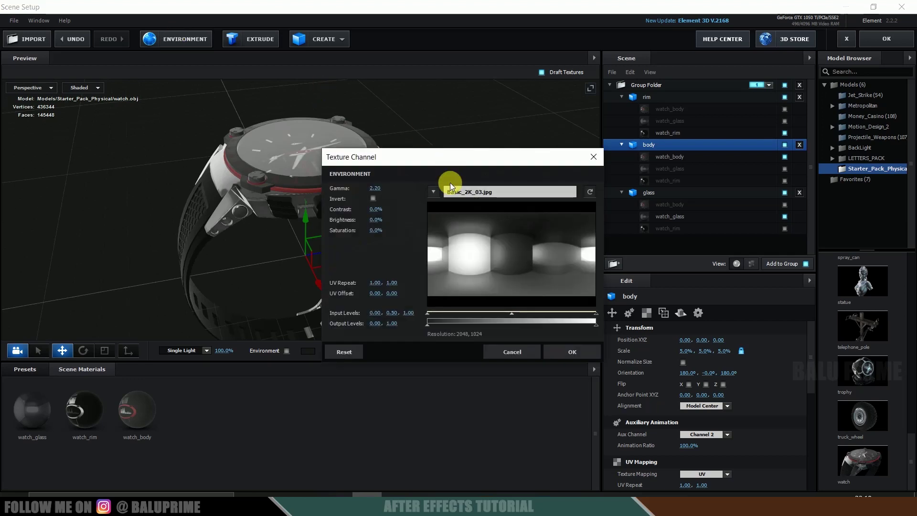
{"action": "left_click", "coordinate": [465, 191]}
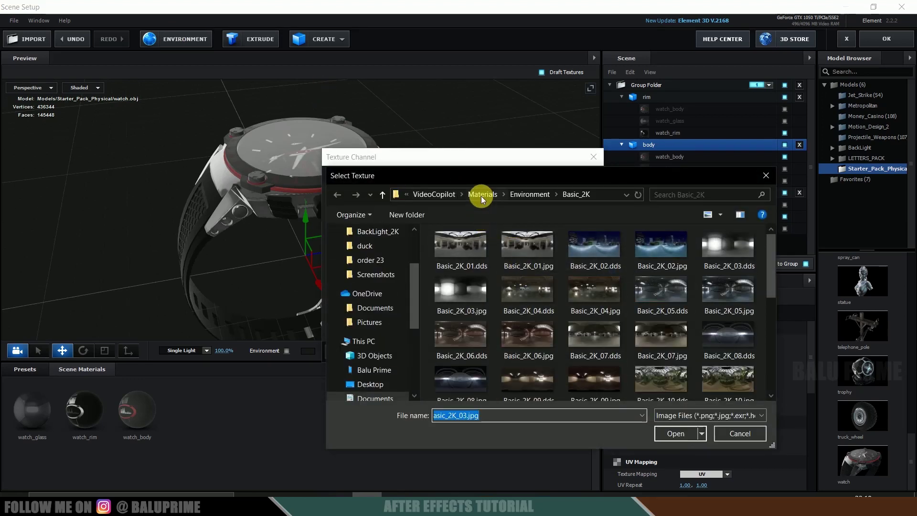
{"action": "left_click", "coordinate": [527, 192]}
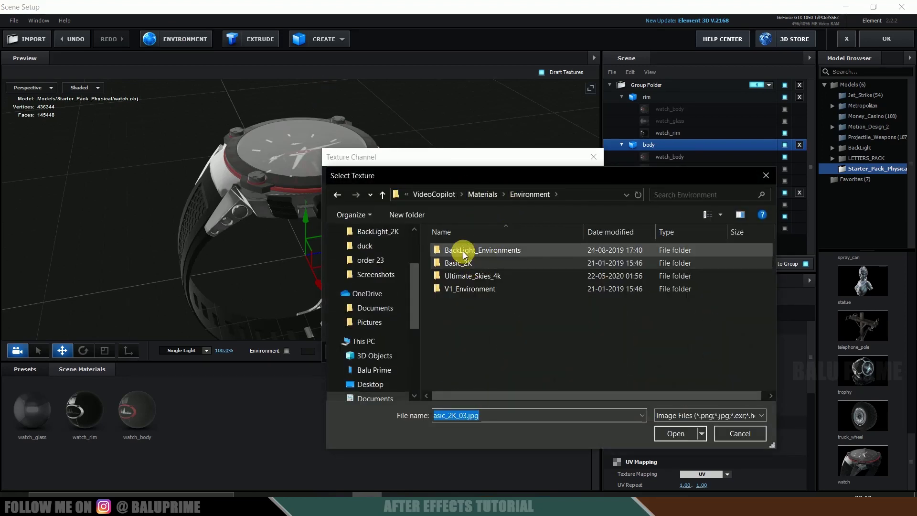
{"action": "left_click", "coordinate": [465, 265]}
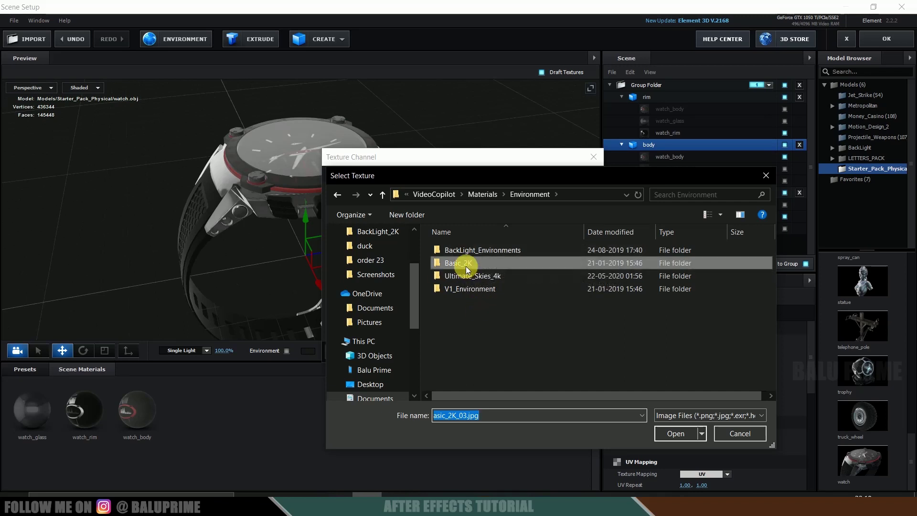
{"action": "double_click", "coordinate": [463, 249]}
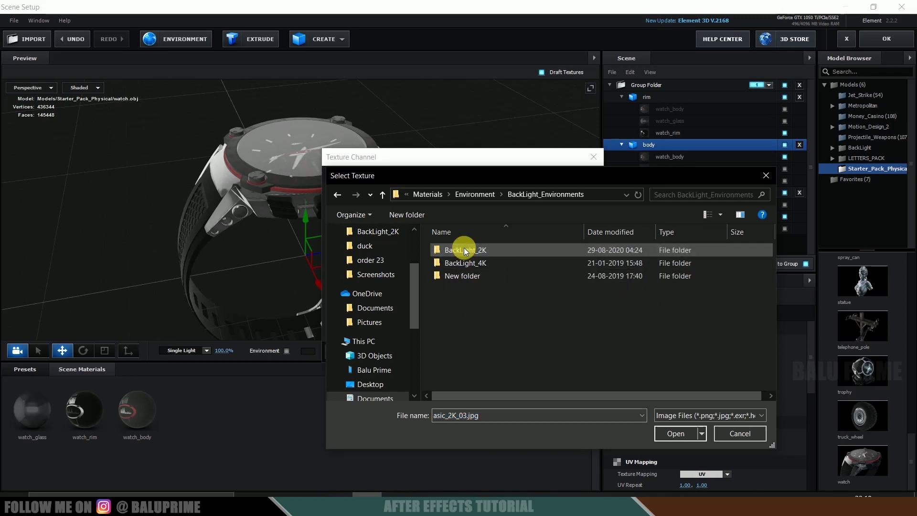
{"action": "double_click", "coordinate": [463, 249]}
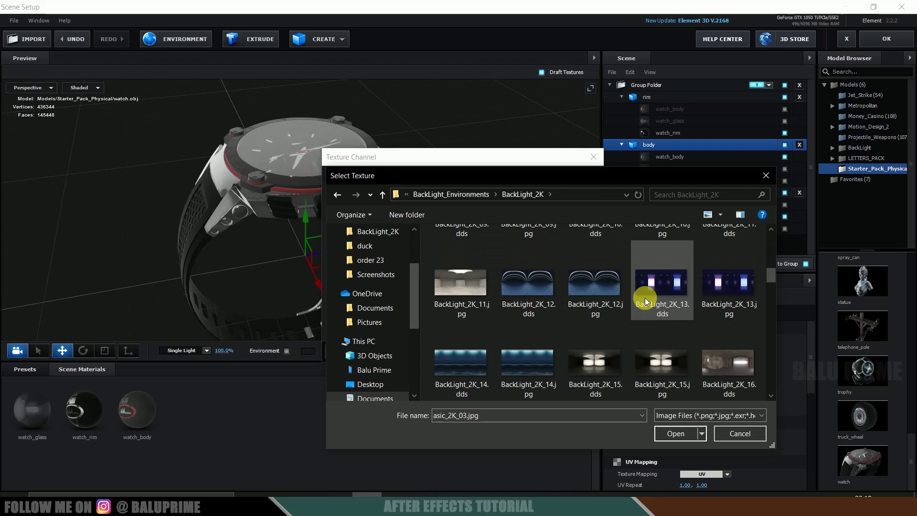
{"action": "scroll", "coordinate": [644, 297], "scroll_direction": "down", "scroll_amount": 5}
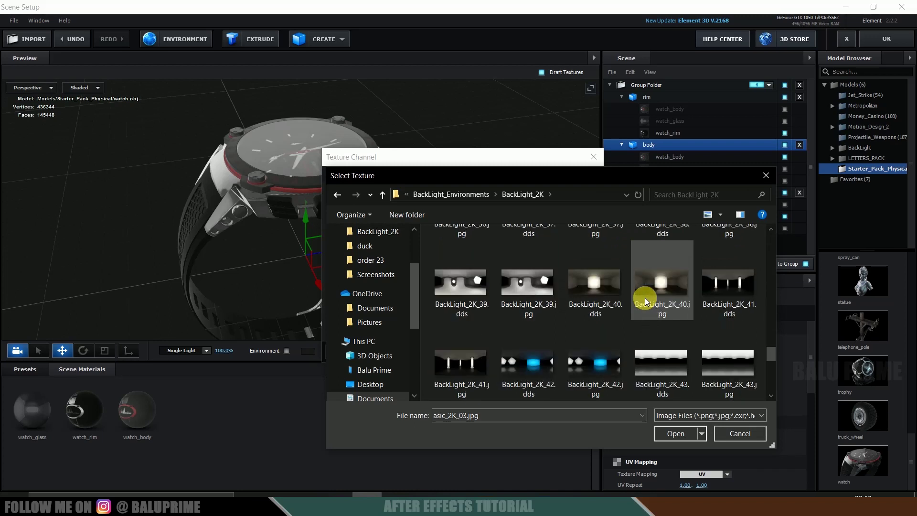
{"action": "left_click", "coordinate": [433, 372]}
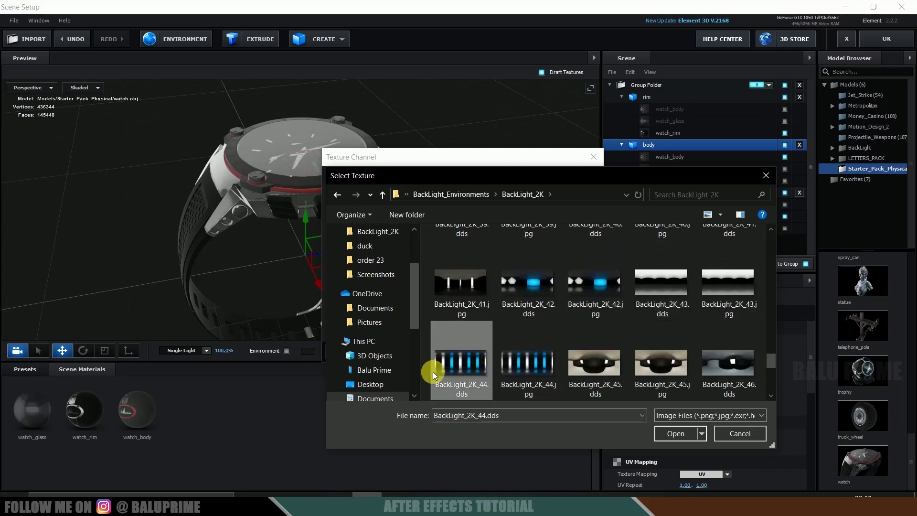
{"action": "left_click", "coordinate": [674, 429]}
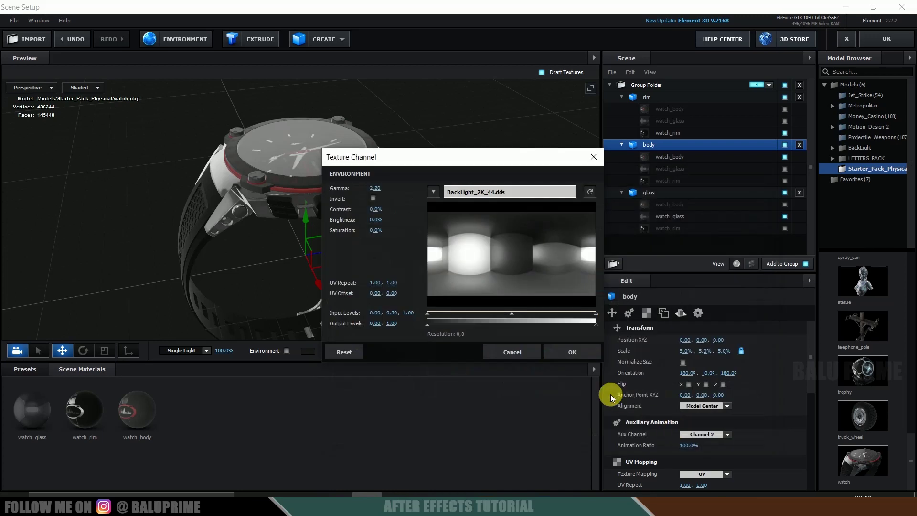
{"action": "left_click", "coordinate": [572, 352]}
Rotate the environment lighting so the reflection falls across the watch glass, and accept the scene setup
{"action": "mouse_move", "coordinate": [445, 242]}
{"action": "left_mouse_down"}
{"action": "mouse_move", "coordinate": [381, 243]}
{"action": "mouse_move", "coordinate": [429, 243]}
{"action": "left_mouse_up"}
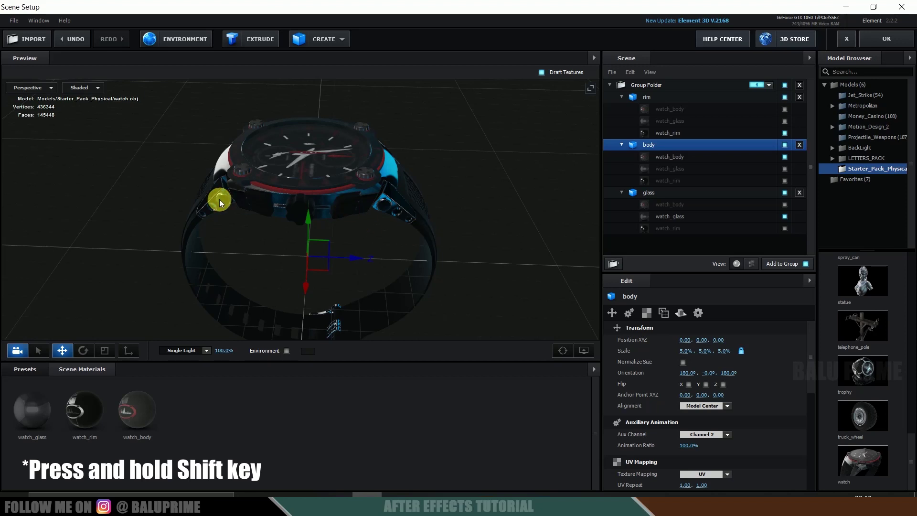
{"action": "mouse_move", "coordinate": [219, 199]}
{"action": "left_mouse_down"}
{"action": "mouse_move", "coordinate": [486, 188]}
{"action": "mouse_move", "coordinate": [253, 198]}
{"action": "left_mouse_up"}
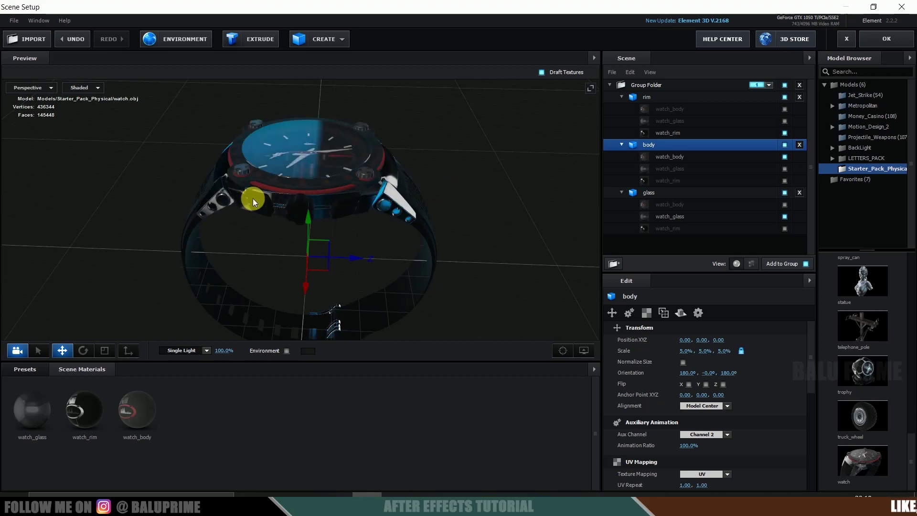
{"action": "mouse_move", "coordinate": [480, 213]}
{"action": "left_mouse_down"}
{"action": "mouse_move", "coordinate": [386, 219]}
{"action": "mouse_move", "coordinate": [272, 202]}
{"action": "mouse_move", "coordinate": [460, 214]}
{"action": "mouse_move", "coordinate": [483, 204]}
{"action": "left_mouse_up"}
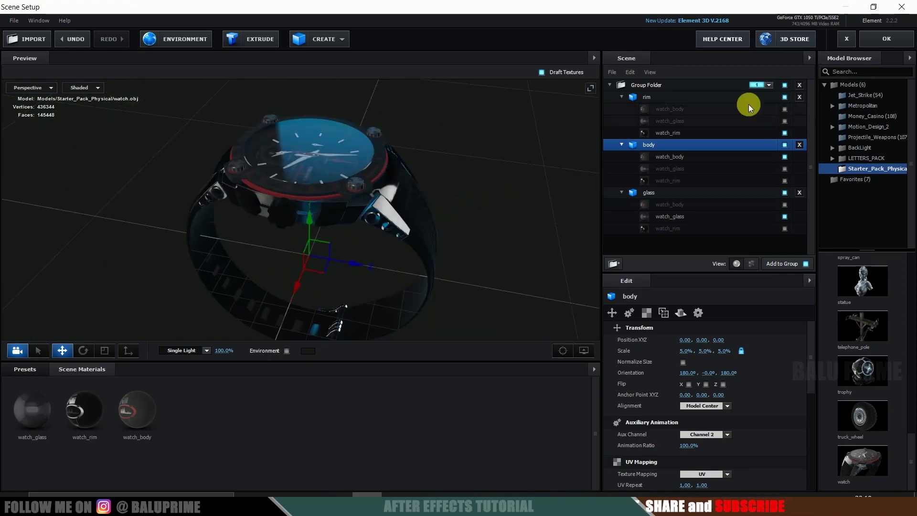
{"action": "left_click", "coordinate": [890, 42]}
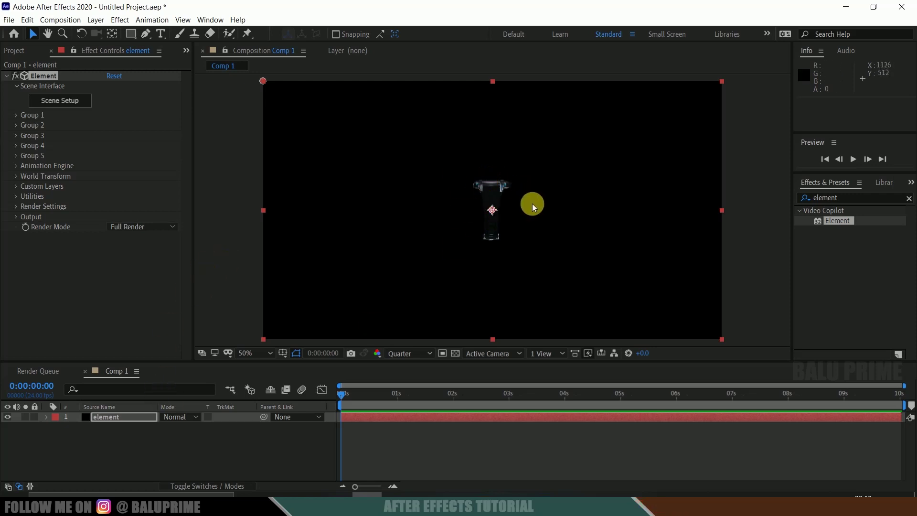
Add a two-node camera with the 50mm preset to the composition
{"action": "left_click", "coordinate": [96, 20]}
{"action": "mouse_move", "coordinate": [144, 32]}
{"action": "left_click", "coordinate": [292, 67]}
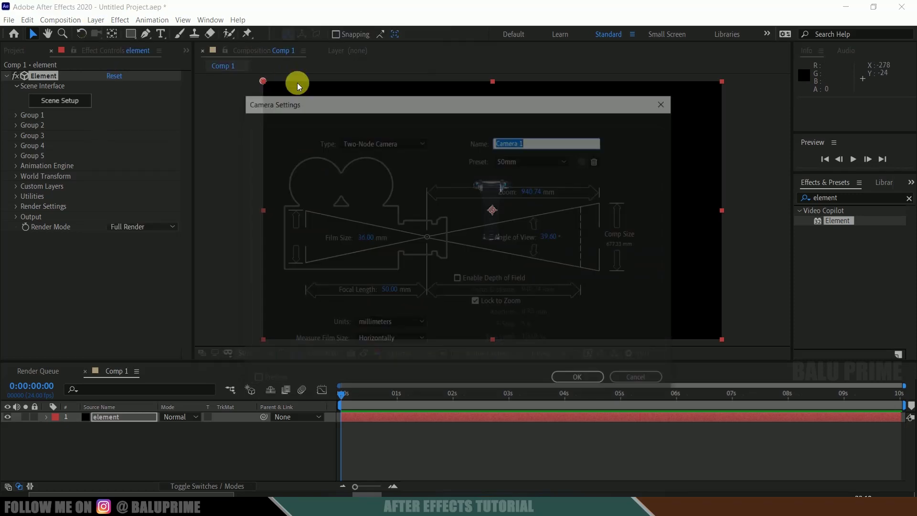
{"action": "left_click", "coordinate": [580, 380]}
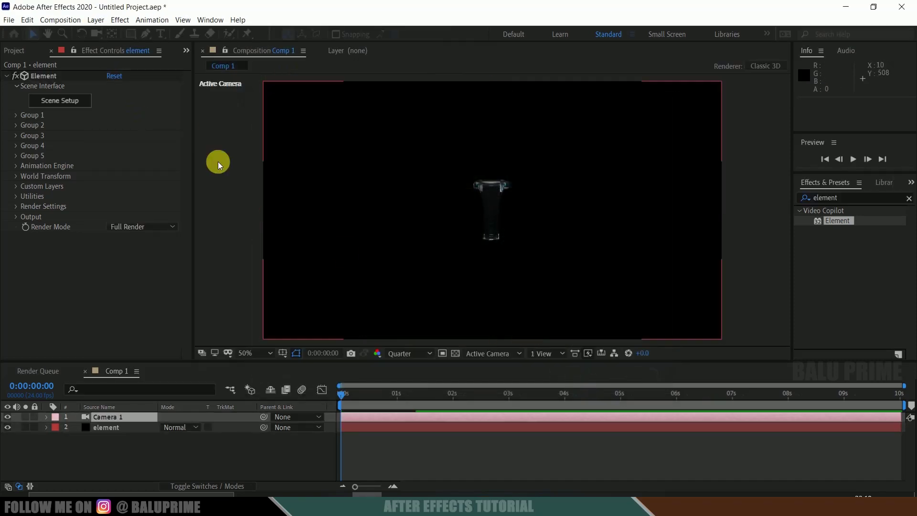
Dolly the camera in towards the watch and orbit it to an angled view
{"action": "left_click_drag", "start_coordinate": [98, 35], "coordinate": [139, 71]}
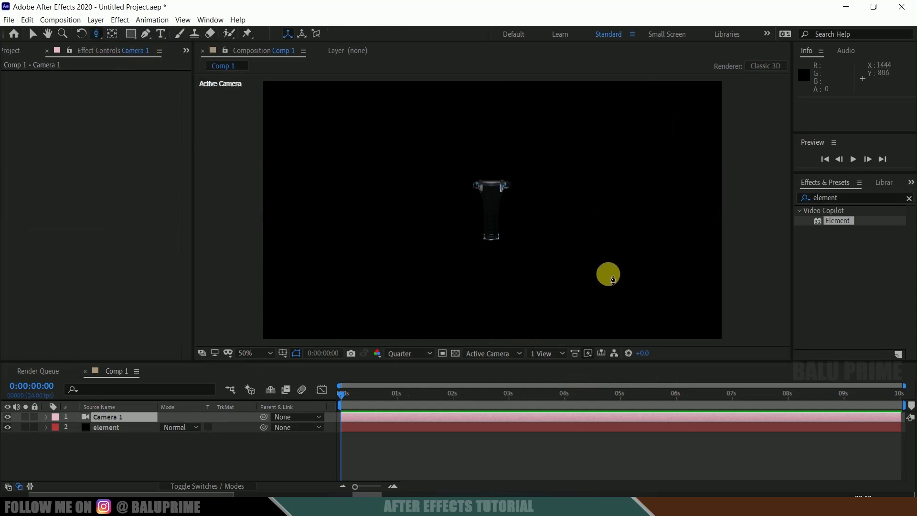
{"action": "left_click_drag", "start_coordinate": [612, 280], "coordinate": [590, 8]}
{"action": "left_click_drag", "start_coordinate": [97, 33], "coordinate": [116, 33]}
{"action": "left_click_drag", "start_coordinate": [542, 194], "coordinate": [600, 225]}
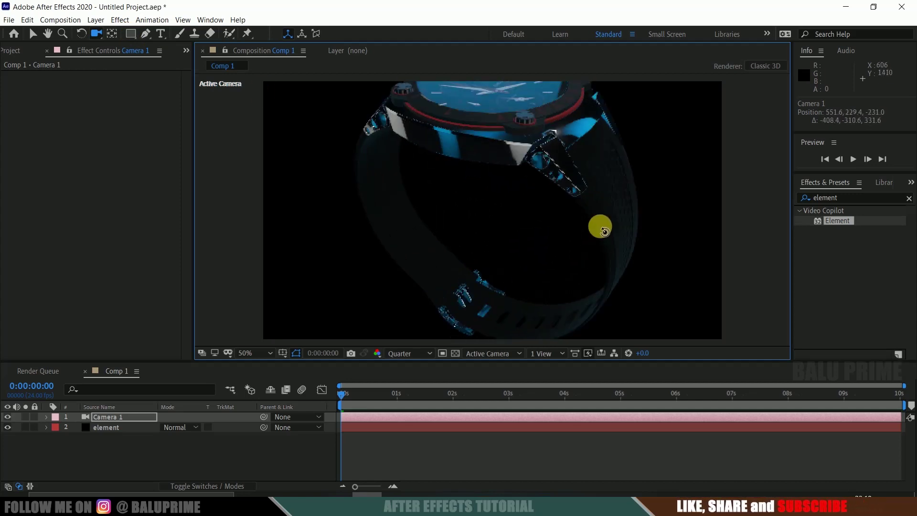
Reframe the camera on the watch dial as a close, low-angle view
{"action": "left_click_drag", "start_coordinate": [556, 147], "coordinate": [546, 260]}
{"action": "left_click", "coordinate": [96, 34]}
{"action": "left_click_drag", "start_coordinate": [97, 34], "coordinate": [127, 68]}
{"action": "left_click_drag", "start_coordinate": [614, 297], "coordinate": [612, 156]}
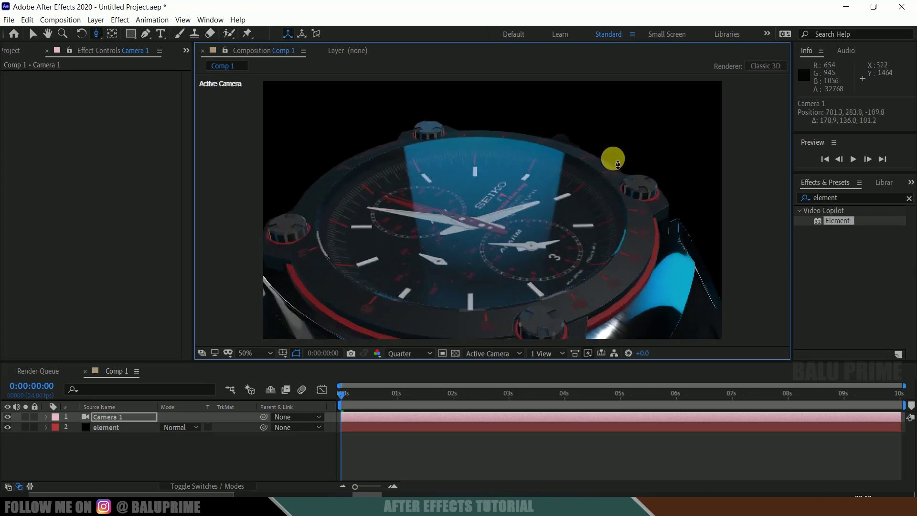
{"action": "left_click_drag", "start_coordinate": [102, 34], "coordinate": [157, 33]}
{"action": "left_click_drag", "start_coordinate": [446, 174], "coordinate": [470, 208]}
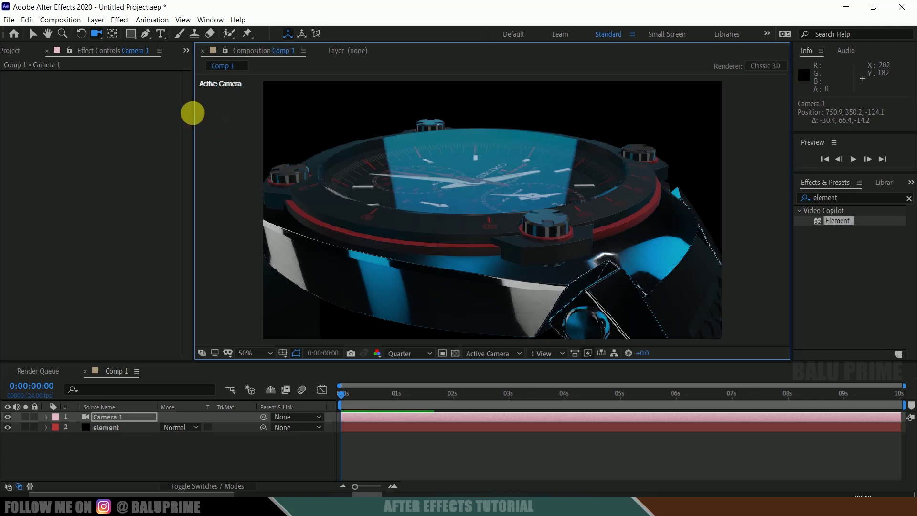
Check the camera shot across the timeline up to the last frame and return to the first frame
{"action": "left_click_drag", "start_coordinate": [345, 400], "coordinate": [455, 395]}
{"action": "key", "text": "End"}
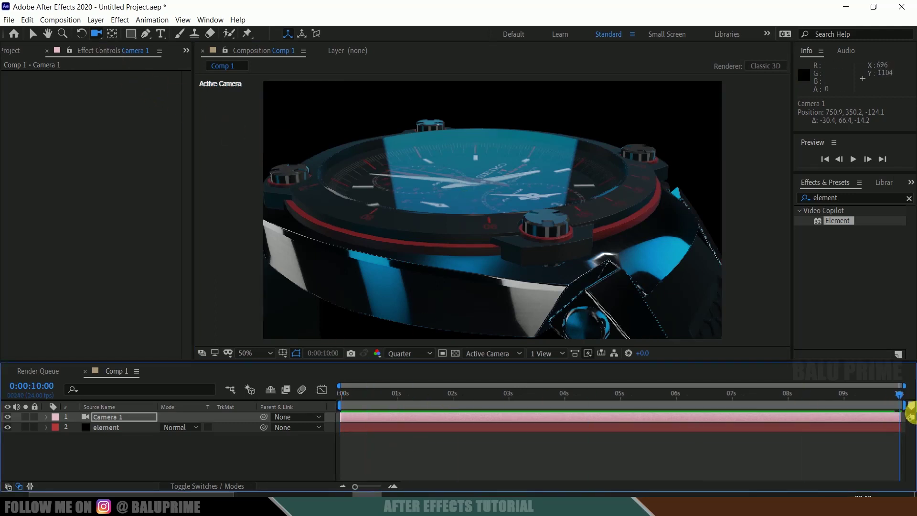
{"action": "key", "text": "Home"}
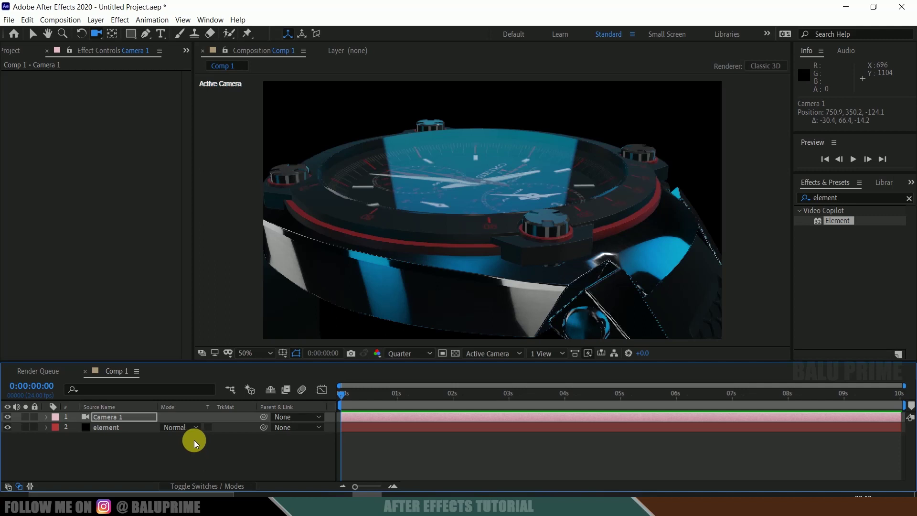
Add a null object to the composition
{"action": "left_click", "coordinate": [96, 20]}
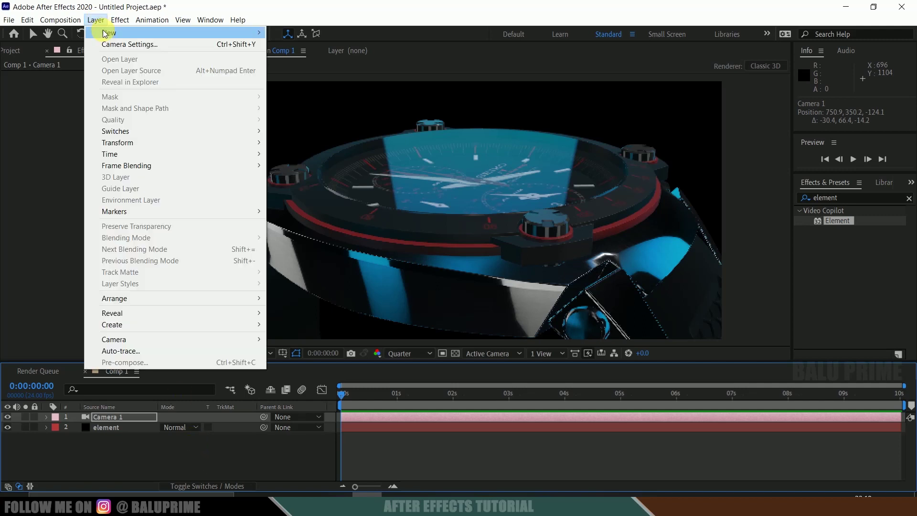
{"action": "mouse_move", "coordinate": [106, 33]}
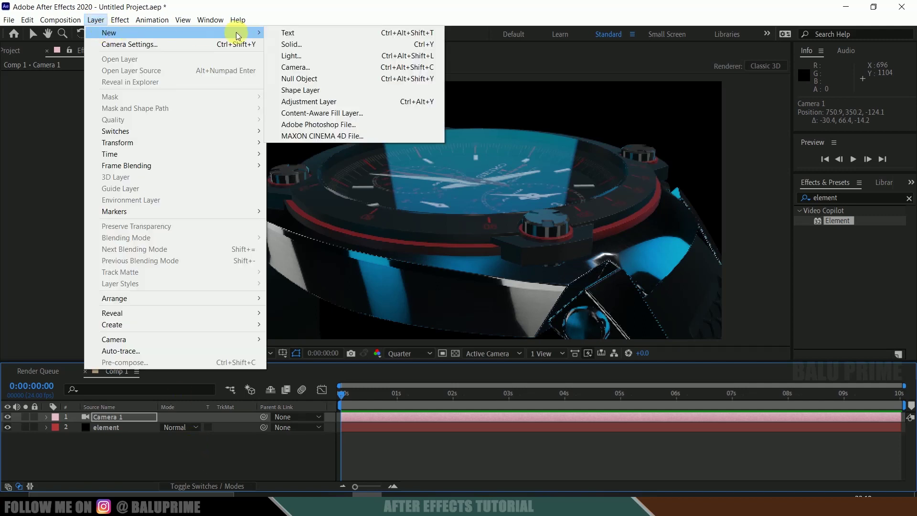
{"action": "left_click", "coordinate": [293, 78]}
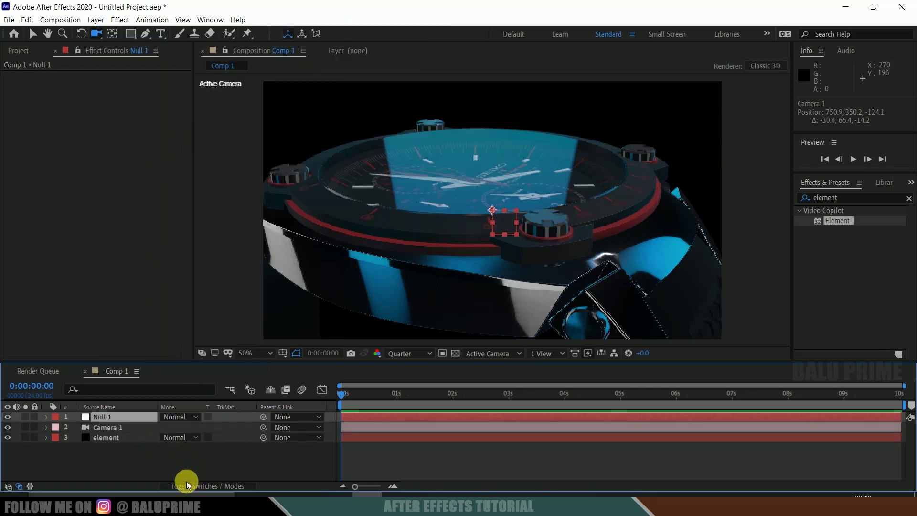
Toggle the timeline's layer switches, modes and In/Out/Duration/Stretch columns on and off
{"action": "left_click", "coordinate": [185, 487]}
{"action": "left_click", "coordinate": [205, 487]}
{"action": "left_click", "coordinate": [18, 487]}
{"action": "left_click", "coordinate": [19, 486]}
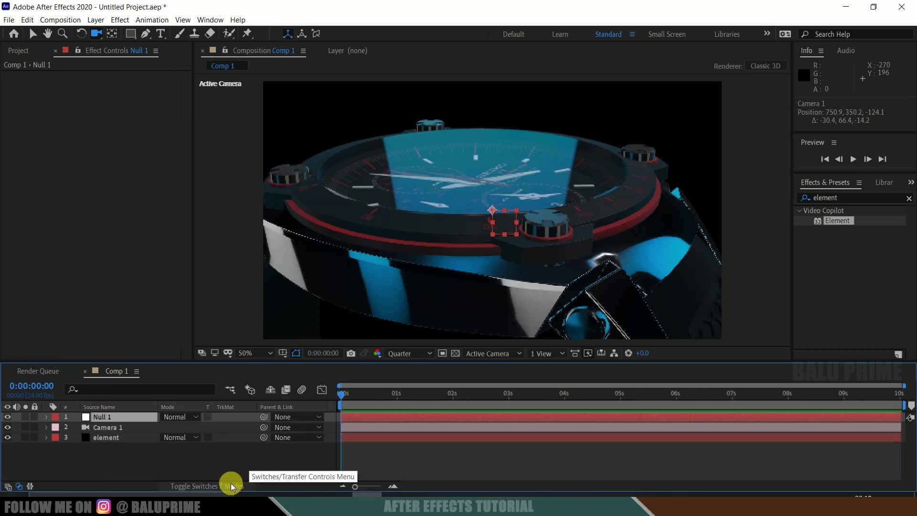
{"action": "left_click", "coordinate": [8, 487]}
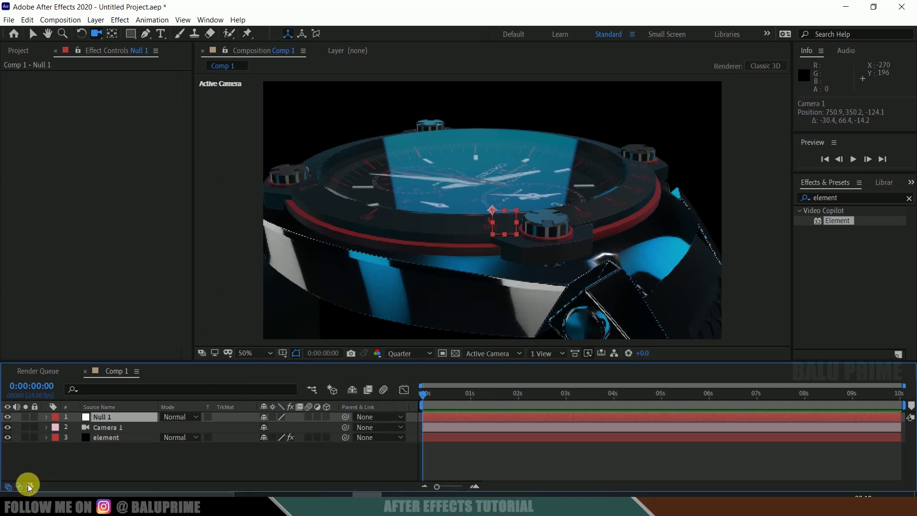
{"action": "left_click", "coordinate": [28, 485]}
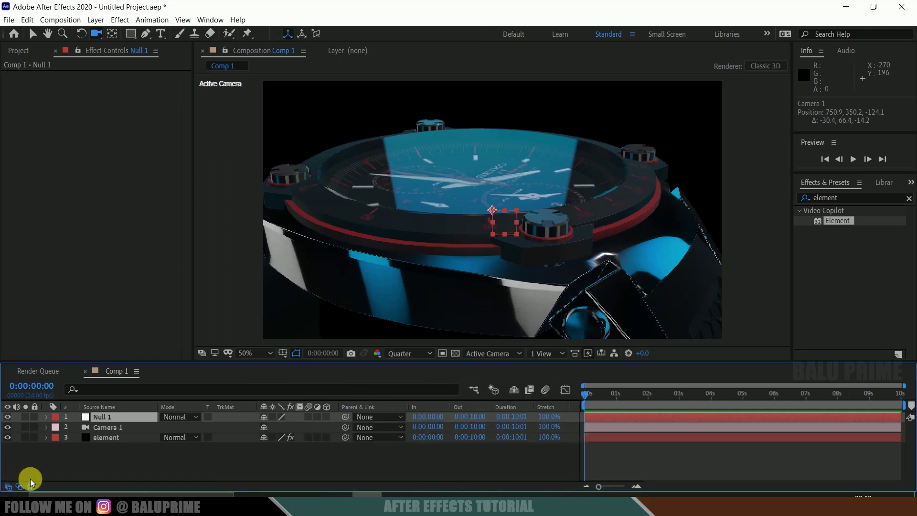
{"action": "left_click", "coordinate": [30, 486]}
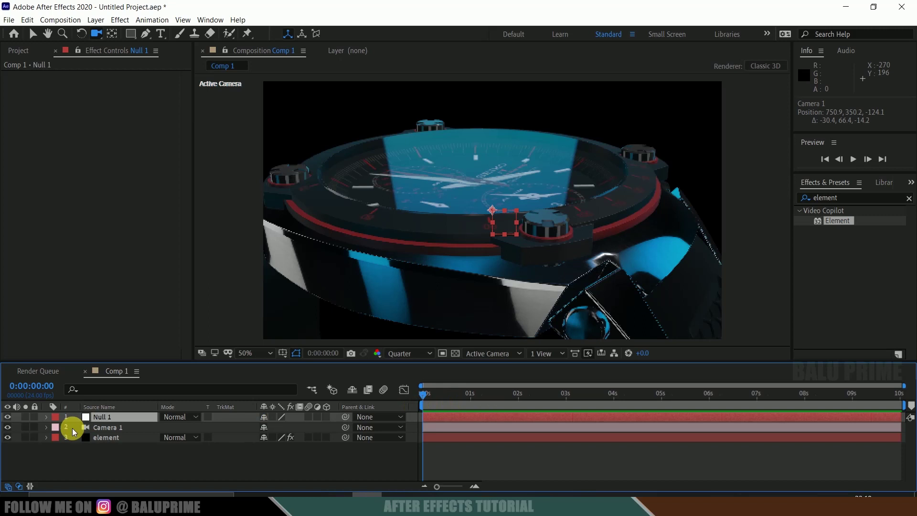
{"action": "left_click", "coordinate": [28, 486]}
{"action": "left_click", "coordinate": [27, 486]}
{"action": "left_click", "coordinate": [13, 487]}
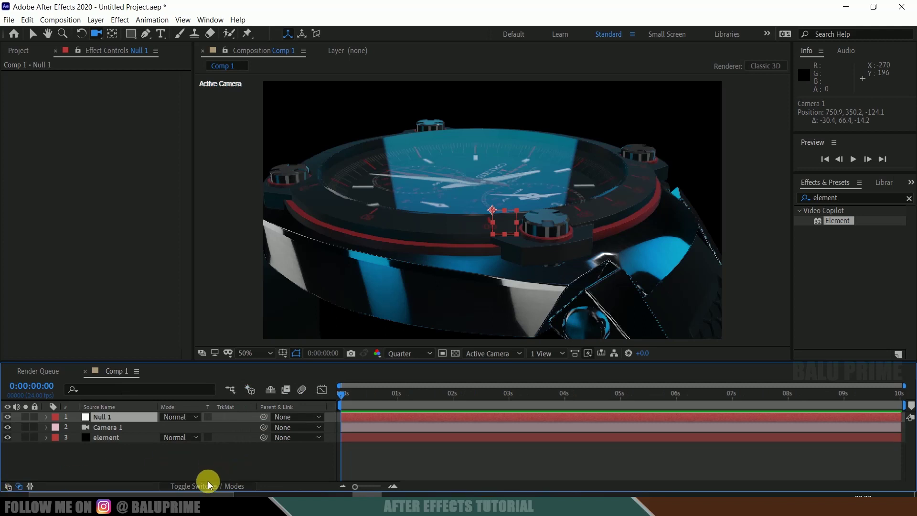
Make the null a 3D layer using the layer switches and parent Camera 1 to it
{"action": "left_click", "coordinate": [196, 484]}
{"action": "left_click", "coordinate": [196, 485]}
{"action": "left_click", "coordinate": [196, 484]}
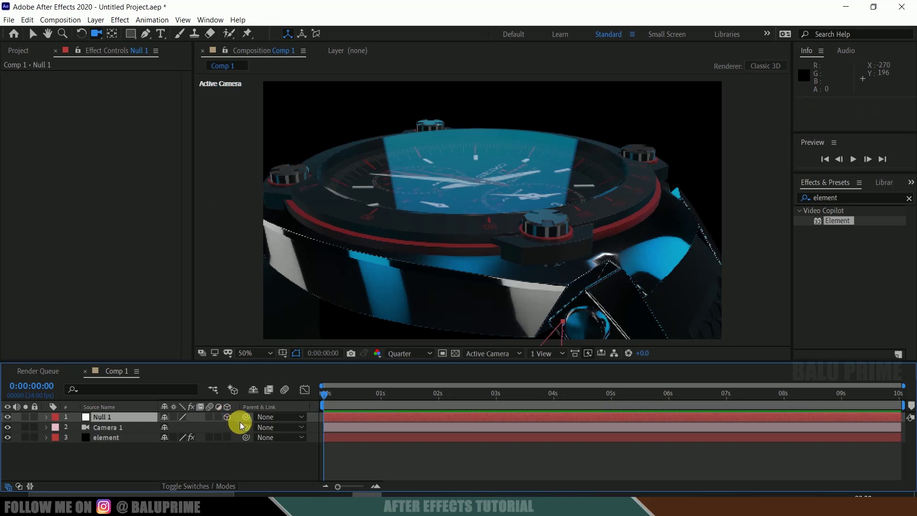
{"action": "left_click_drag", "start_coordinate": [247, 429], "coordinate": [103, 419]}
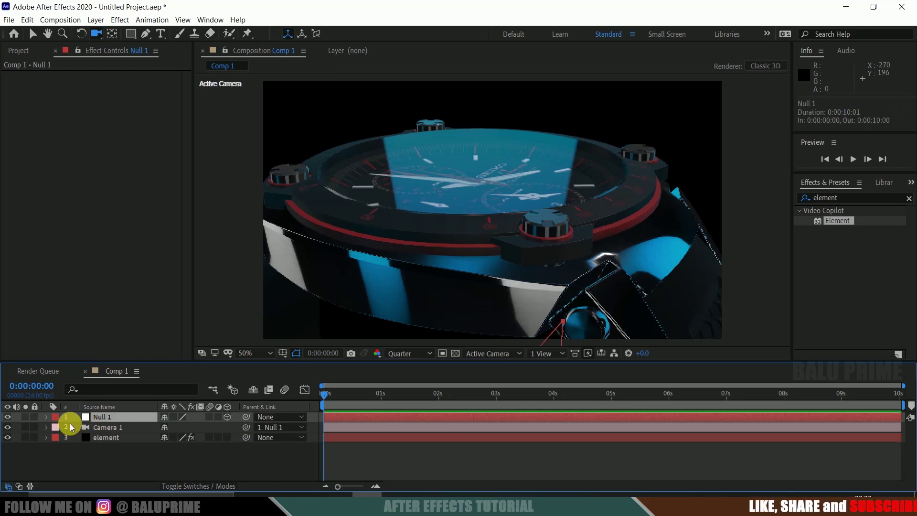
Set the null's Y Rotation to 176° to swing the parented camera around the watch
{"action": "left_click", "coordinate": [46, 416]}
{"action": "left_click", "coordinate": [58, 428]}
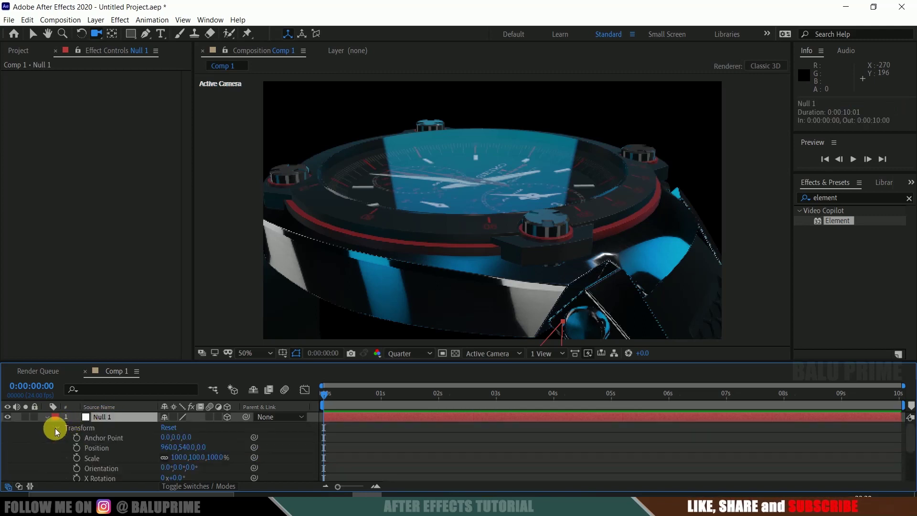
{"action": "scroll", "coordinate": [96, 444], "scroll_direction": "down", "scroll_amount": 1}
{"action": "scroll", "coordinate": [119, 458], "scroll_direction": "down", "scroll_amount": 3}
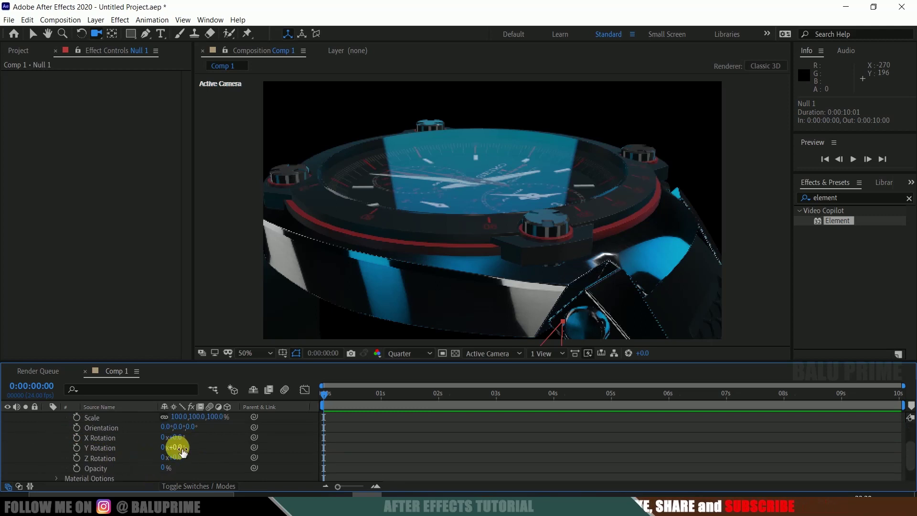
{"action": "left_click_drag", "start_coordinate": [177, 448], "coordinate": [294, 458]}
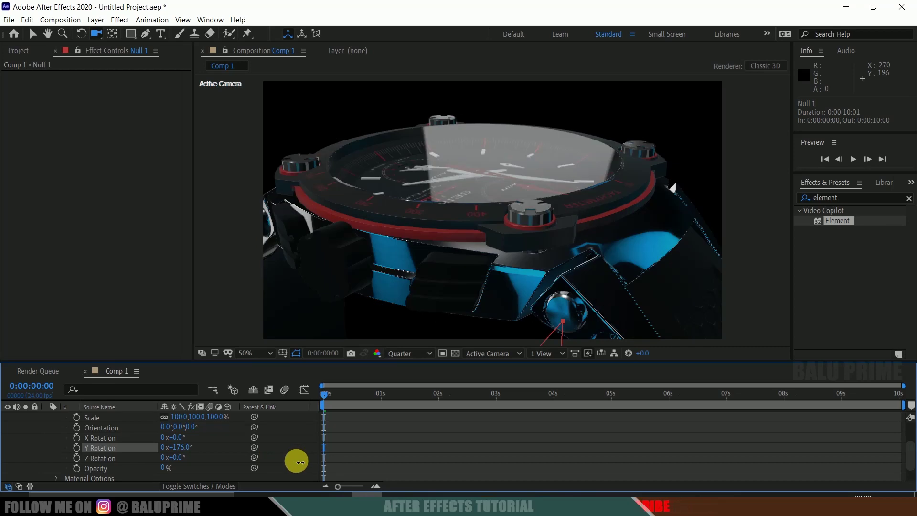
Check the camera orbit in the 4 Views layout by setting the null's Y Rotation to 345°, and return to 1 View
{"action": "left_click", "coordinate": [546, 353]}
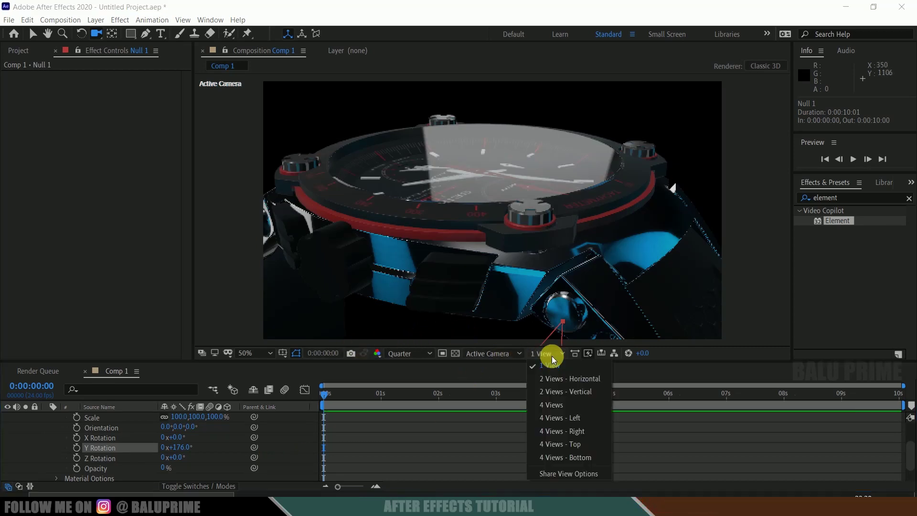
{"action": "left_click", "coordinate": [552, 405]}
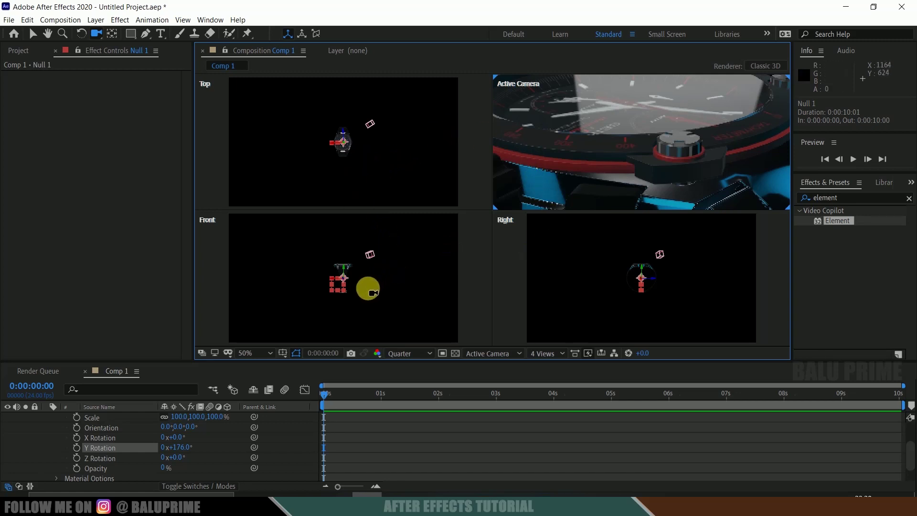
{"action": "left_click_drag", "start_coordinate": [187, 447], "coordinate": [293, 458]}
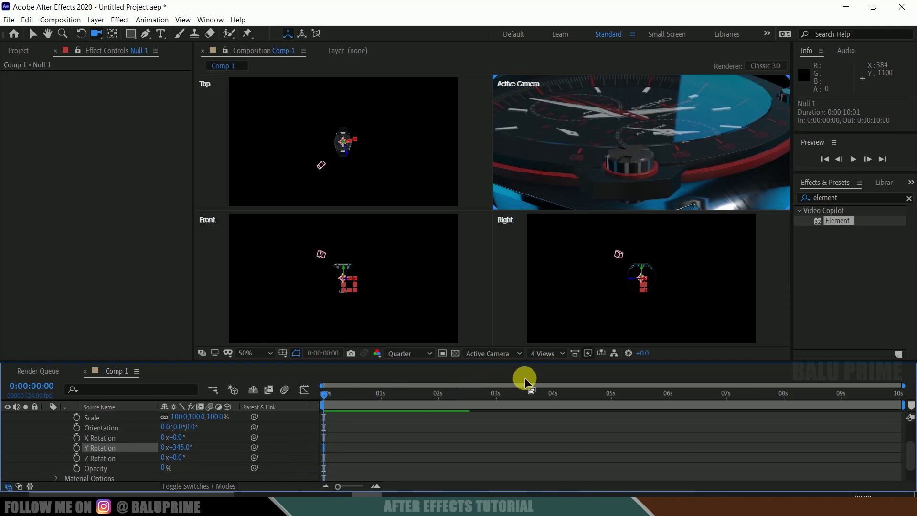
{"action": "left_click", "coordinate": [544, 353]}
{"action": "left_click", "coordinate": [550, 377]}
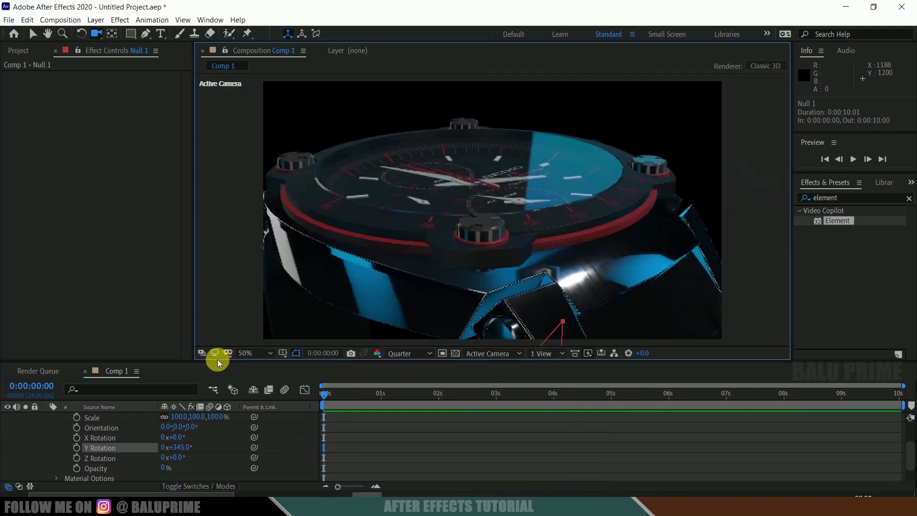
Set the null's Y Rotation to 68° and keyframe it at the start of the composition
{"action": "left_click", "coordinate": [333, 394]}
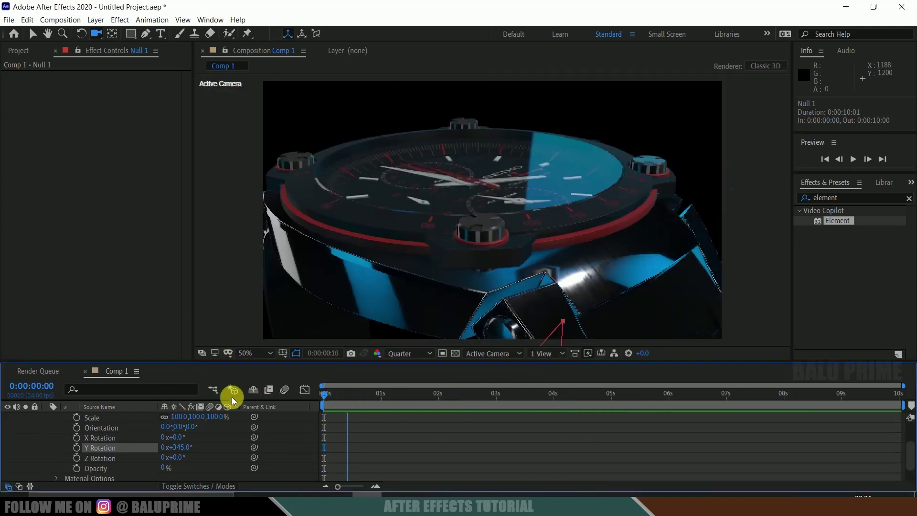
{"action": "type", "text": "0"}
{"action": "left_click", "coordinate": [181, 451]}
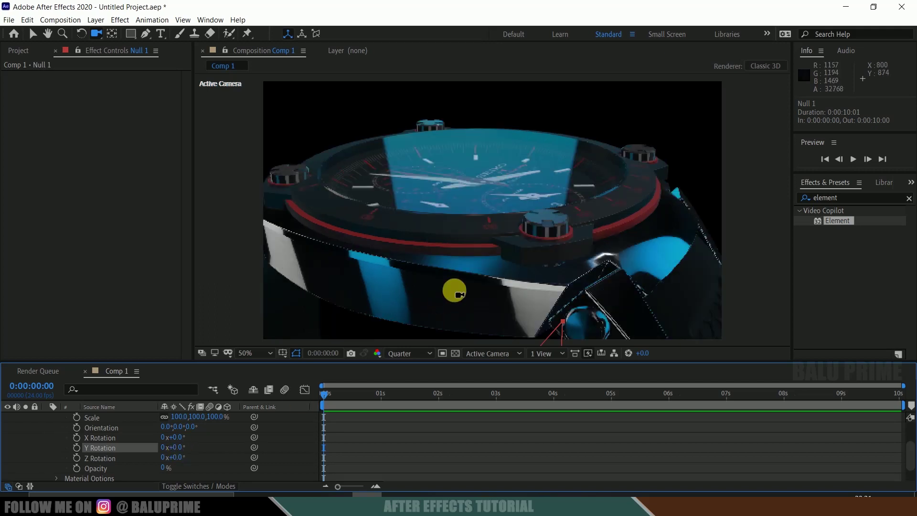
{"action": "left_click_drag", "start_coordinate": [185, 455], "coordinate": [228, 458]}
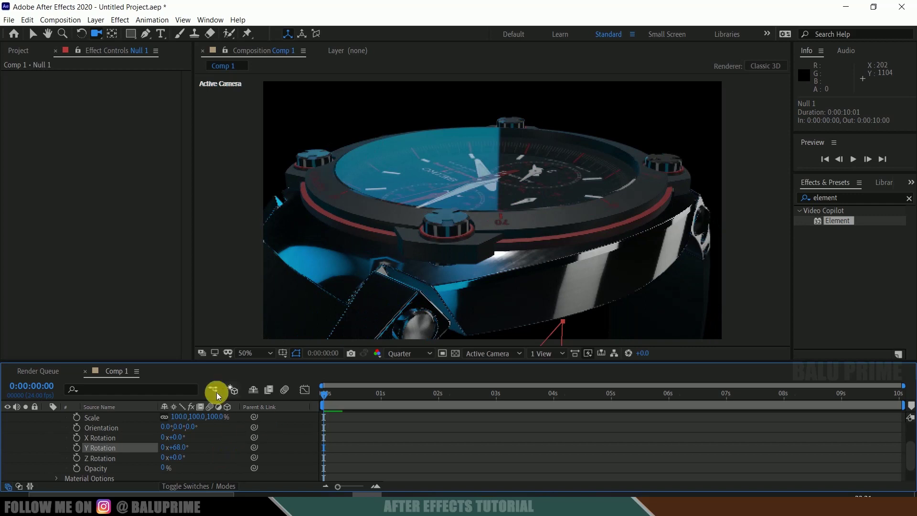
{"action": "left_click", "coordinate": [77, 448]}
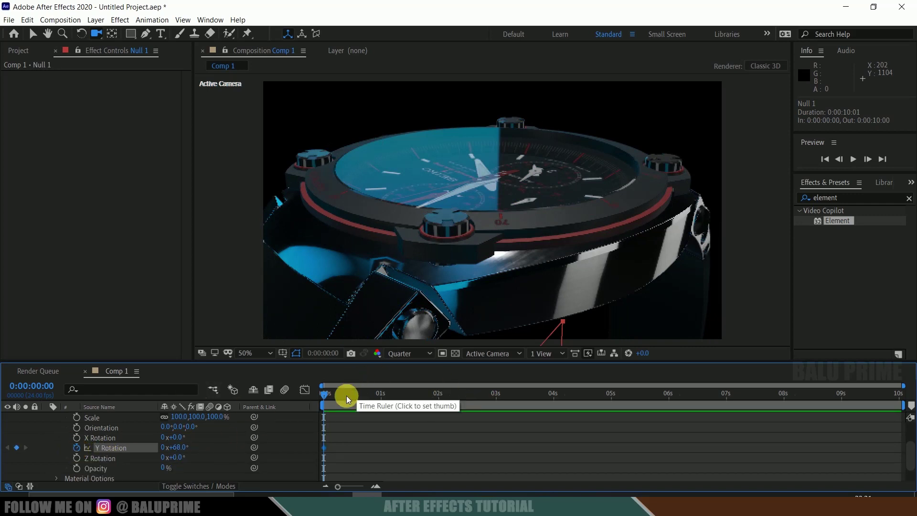
Keyframe the null's Y Rotation at -122° at 8 seconds and apply Easy Ease to both rotation keyframes
{"action": "left_click_drag", "start_coordinate": [329, 393], "coordinate": [784, 405]}
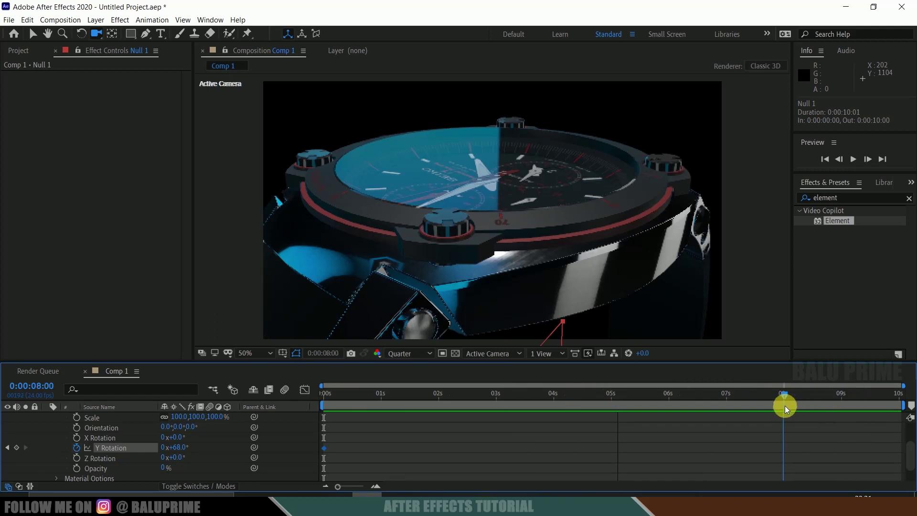
{"action": "left_click_drag", "start_coordinate": [184, 453], "coordinate": [77, 465]}
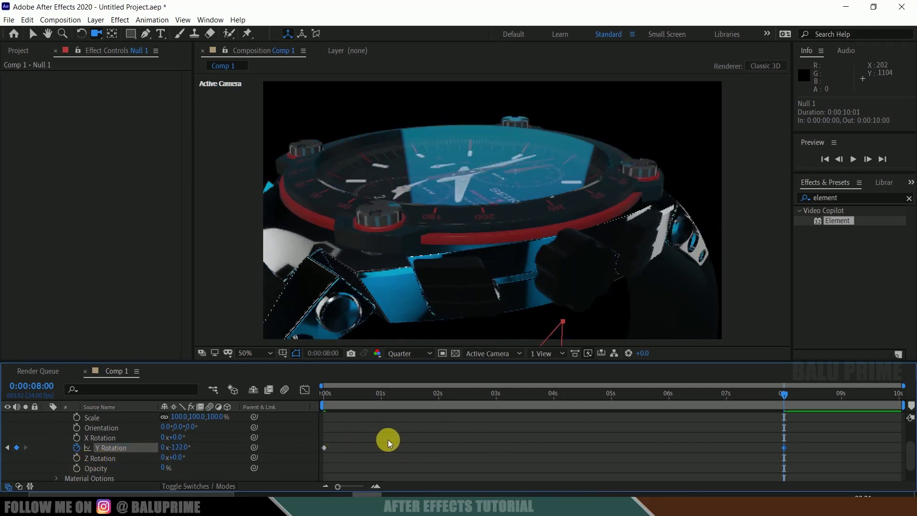
{"action": "left_click_drag", "start_coordinate": [354, 431], "coordinate": [814, 463]}
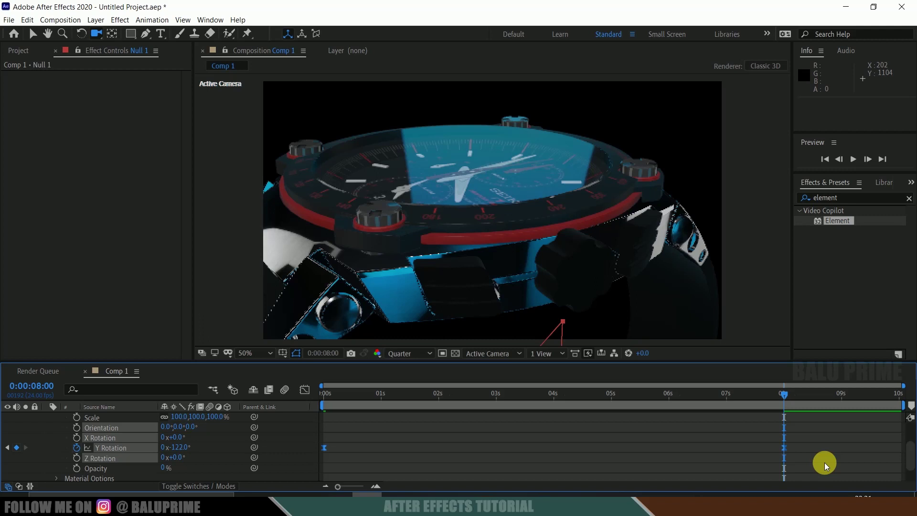
Preview the eased camera orbit around the watch and return the playhead to the first frame
{"action": "key", "text": "space"}
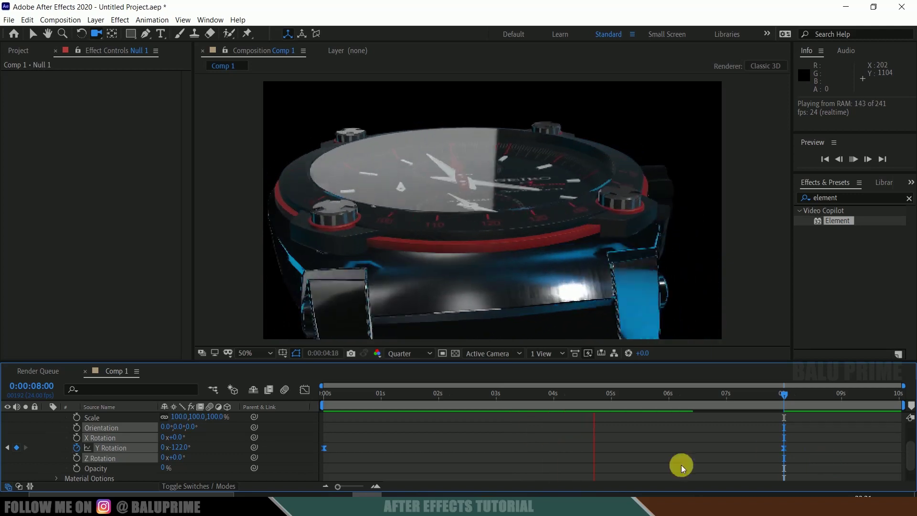
{"action": "left_click", "coordinate": [327, 394]}
{"action": "left_click_drag", "start_coordinate": [327, 395], "coordinate": [317, 397]}
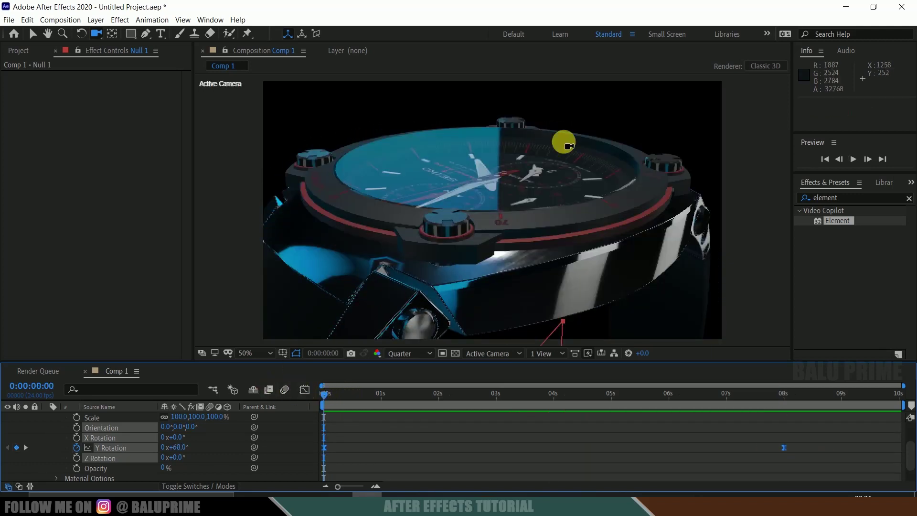
Collapse the null's properties, open the element layer's Scene Setup, and collapse the rim, body and glass models
{"action": "scroll", "coordinate": [46, 442], "scroll_direction": "up", "scroll_amount": 2}
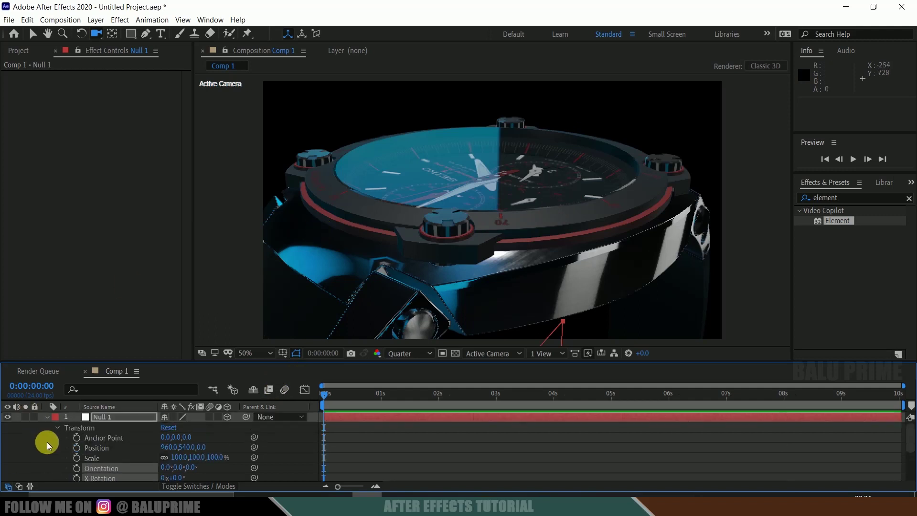
{"action": "left_click", "coordinate": [45, 417]}
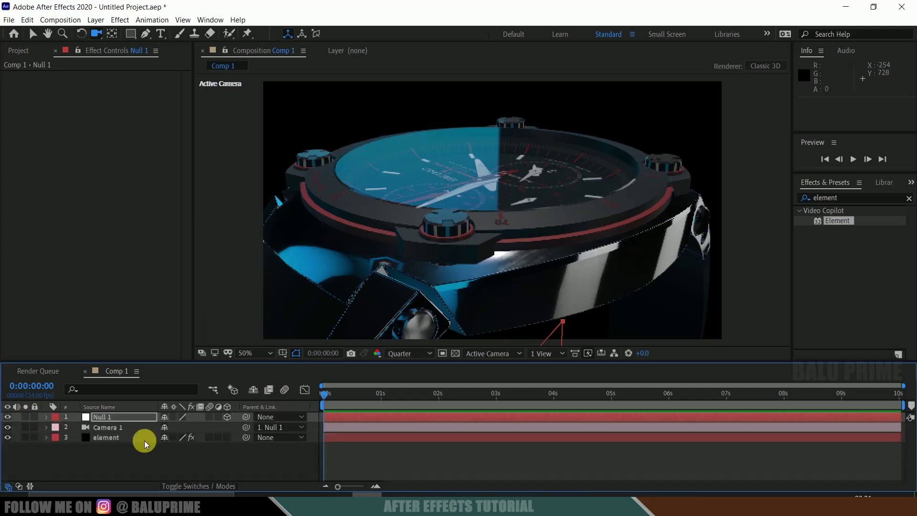
{"action": "left_click", "coordinate": [107, 437]}
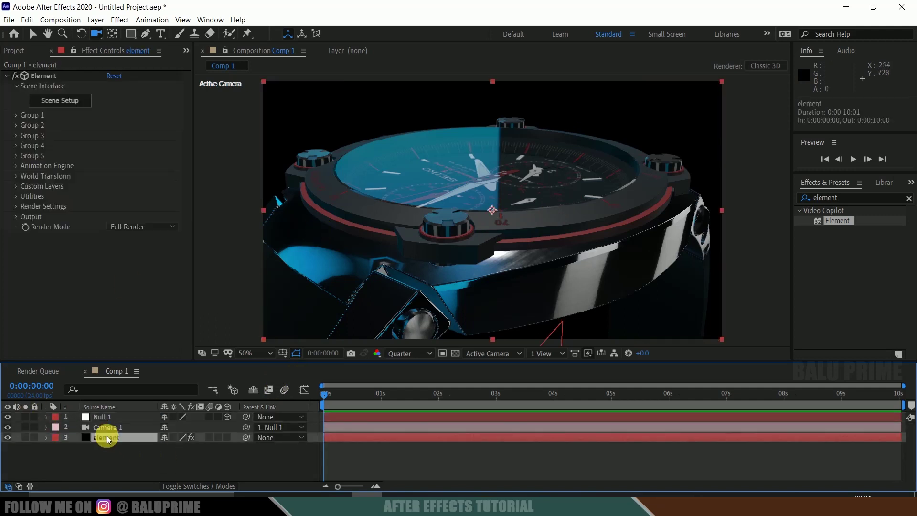
{"action": "left_click", "coordinate": [53, 103]}
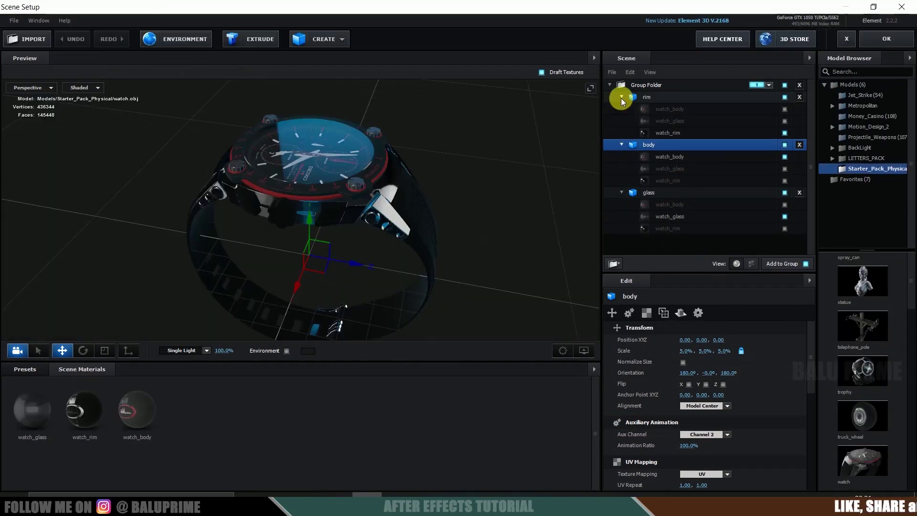
{"action": "left_click", "coordinate": [621, 97]}
{"action": "left_click", "coordinate": [621, 109]}
{"action": "left_click", "coordinate": [621, 121]}
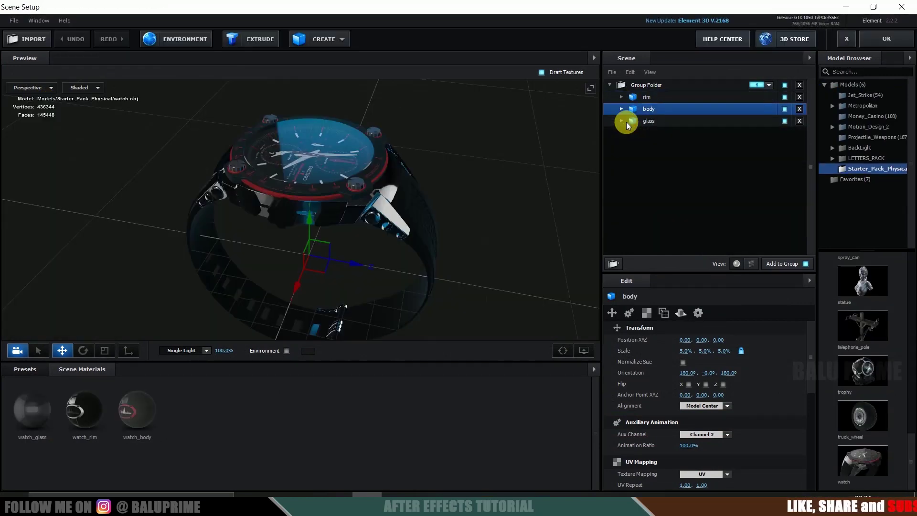
{"action": "left_click", "coordinate": [626, 121]}
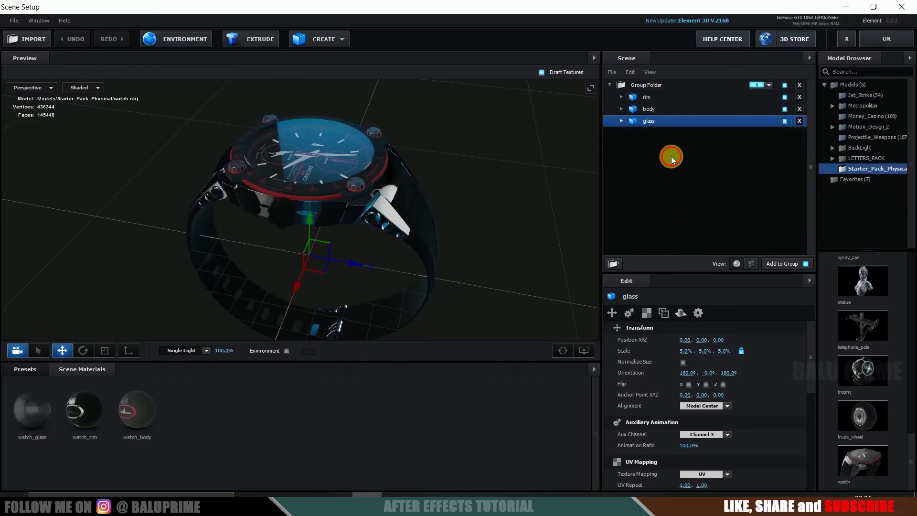
Check the Group Folder's assignment to group 1 and accept the scene setup
{"action": "left_click", "coordinate": [668, 97]}
{"action": "left_click", "coordinate": [768, 85]}
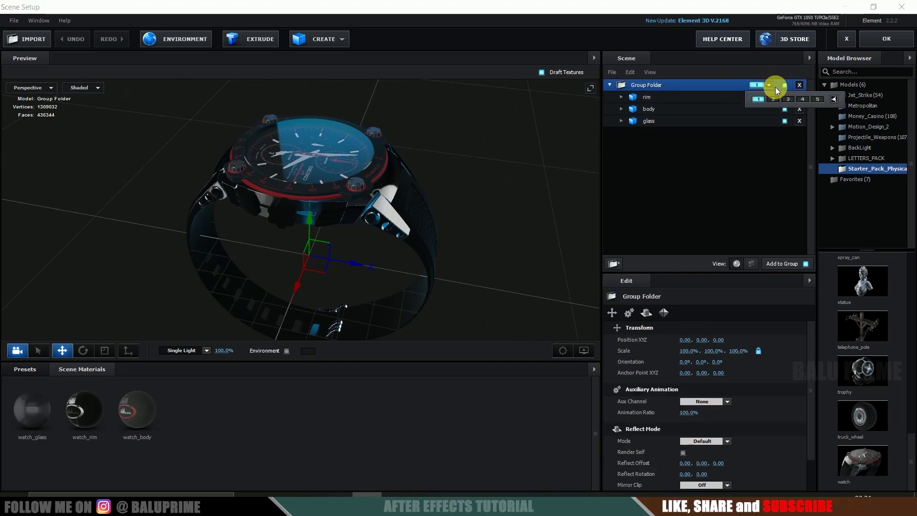
{"action": "left_click", "coordinate": [756, 99]}
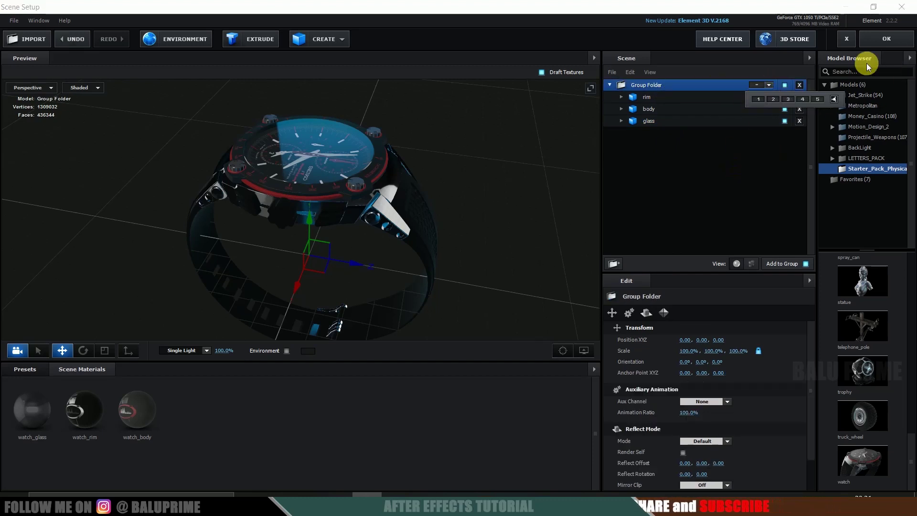
{"action": "left_click", "coordinate": [867, 44]}
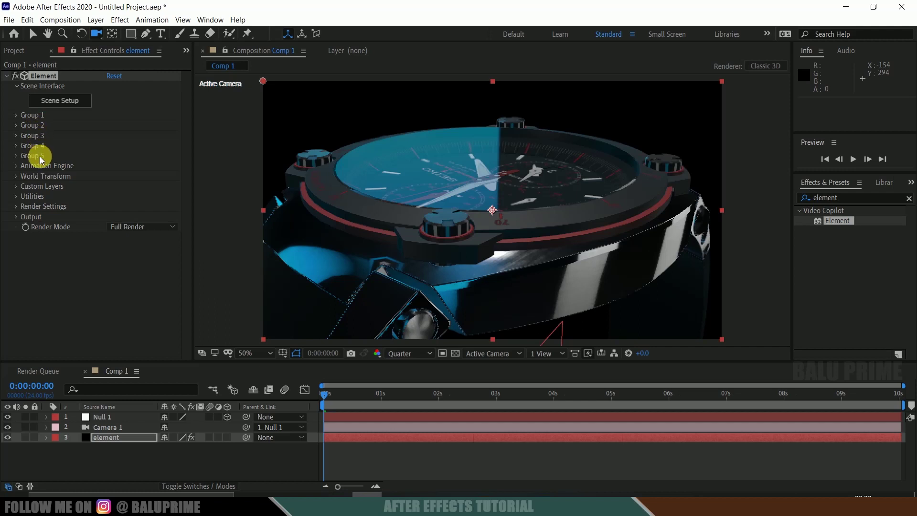
Enable Multi-Object in the Particle Look settings of Element's Group 1
{"action": "left_click", "coordinate": [16, 115]}
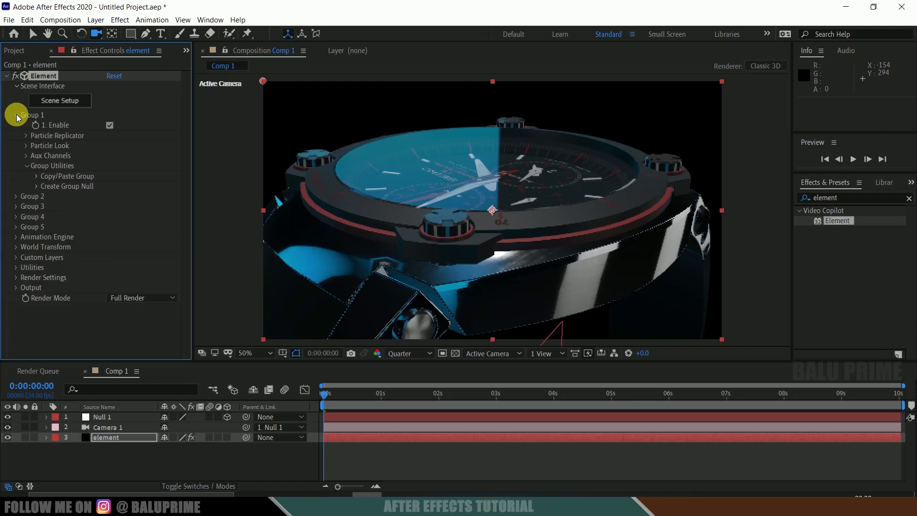
{"action": "left_click", "coordinate": [26, 146]}
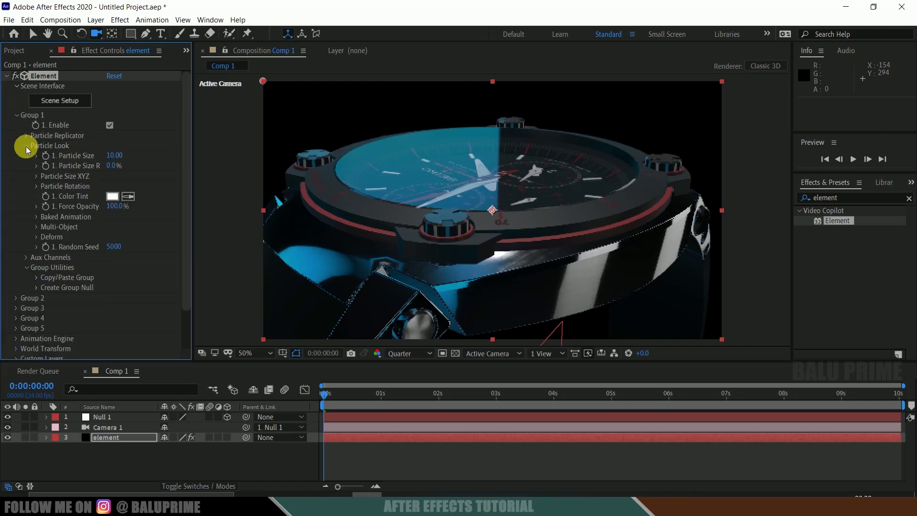
{"action": "left_click", "coordinate": [36, 228]}
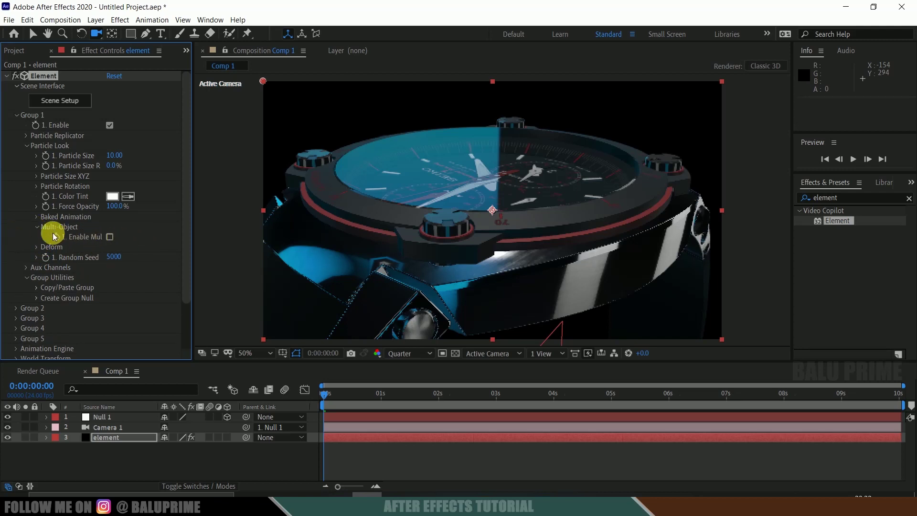
{"action": "left_click", "coordinate": [110, 236]}
Try spreading the watch parts vertically with Group 1's multi-object Y Scatter, and reset it to 0
{"action": "scroll", "coordinate": [151, 254], "scroll_direction": "down", "scroll_amount": 5}
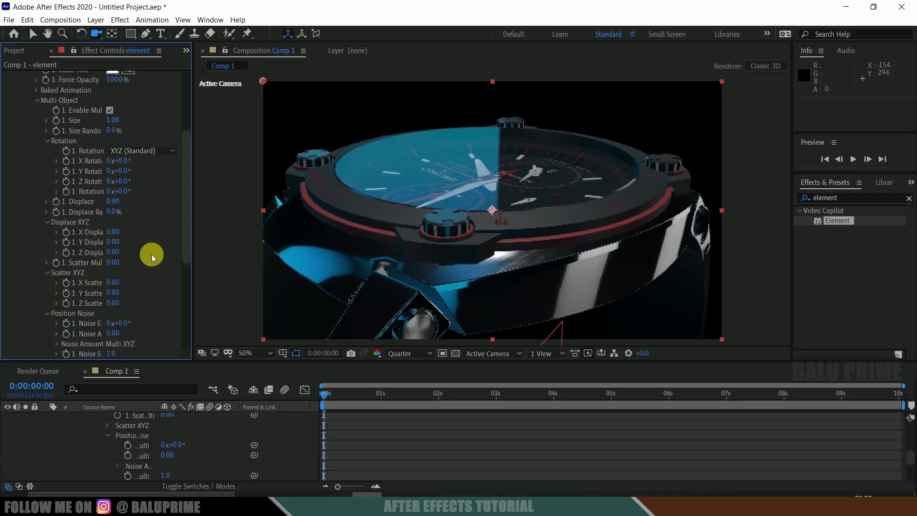
{"action": "scroll", "coordinate": [153, 256], "scroll_direction": "down", "scroll_amount": 3}
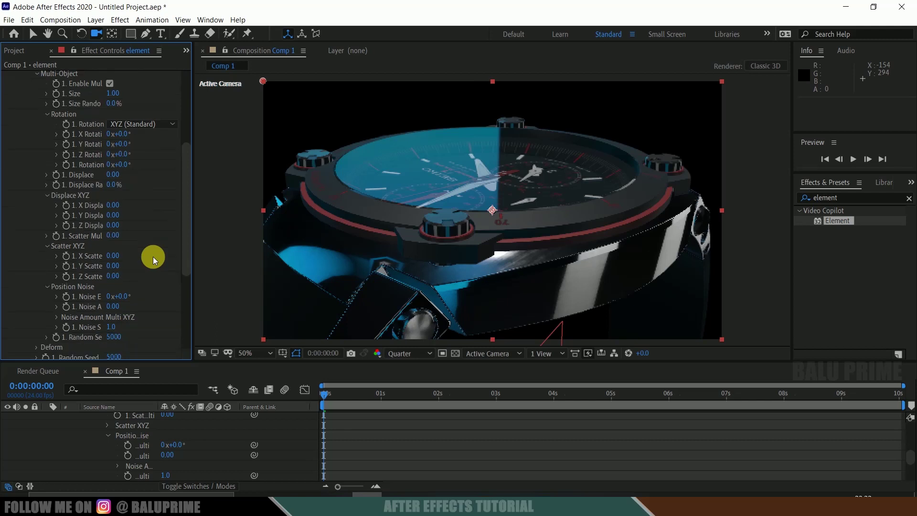
{"action": "mouse_move", "coordinate": [121, 243]}
{"action": "left_mouse_down"}
{"action": "mouse_move", "coordinate": [6, 242]}
{"action": "mouse_move", "coordinate": [110, 243]}
{"action": "left_mouse_up"}
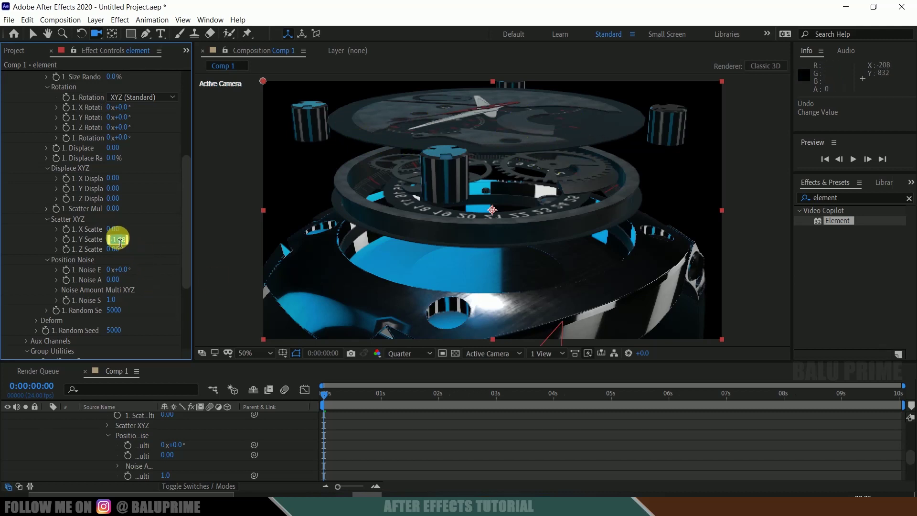
{"action": "type", "text": "0"}
{"action": "key", "text": "Return"}
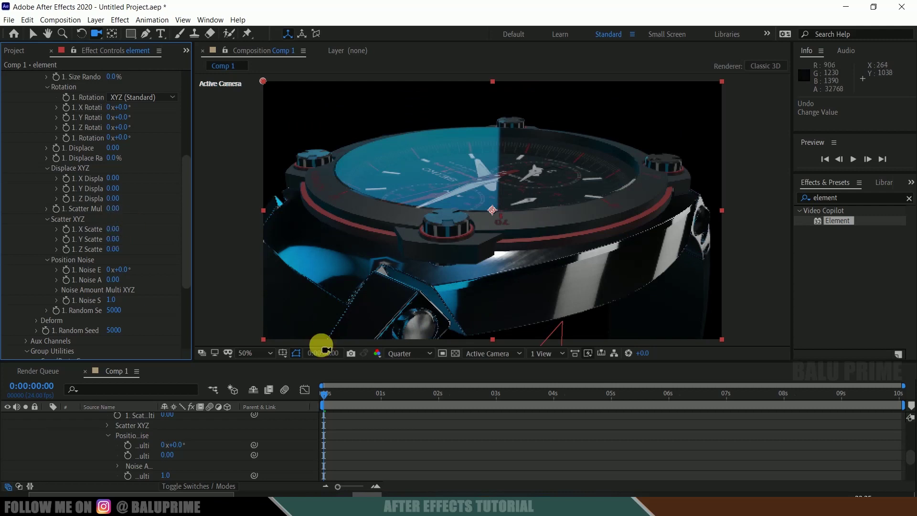
Keyframe Group 1's multi-object Y Scatter at -1.99 on the first frame to explode the watch parts
{"action": "left_click", "coordinate": [321, 394]}
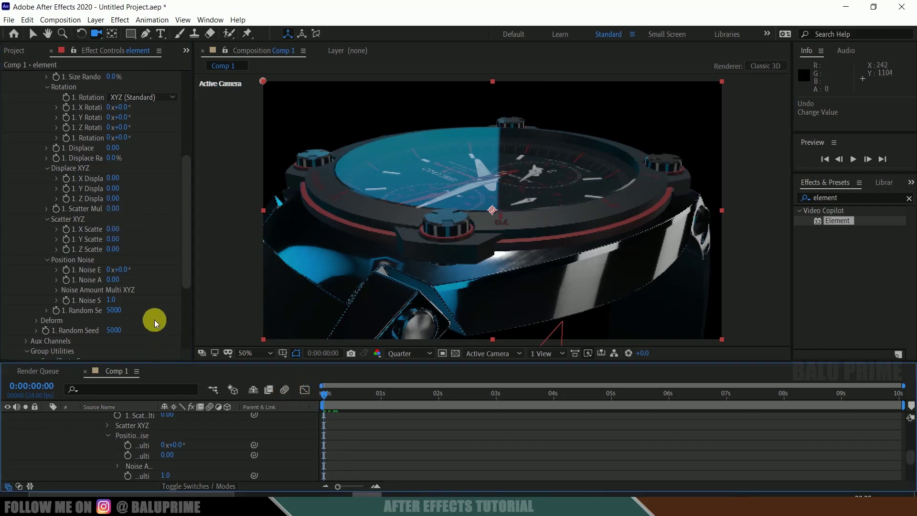
{"action": "left_click", "coordinate": [66, 239]}
{"action": "left_click_drag", "start_coordinate": [117, 241], "coordinate": [723, 352]}
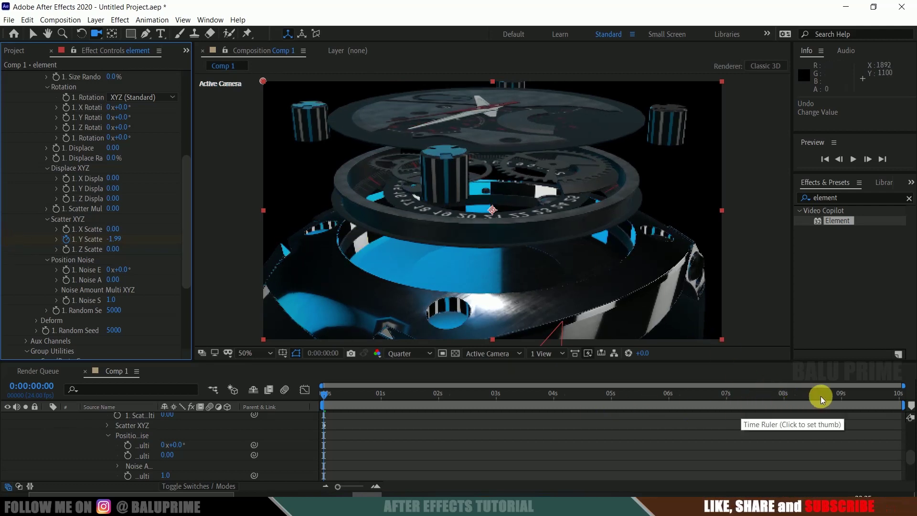
Keyframe the multi-object Y Scatter at 0 at 8 seconds to reassemble the watch, and return to the first frame
{"action": "left_click", "coordinate": [782, 399]}
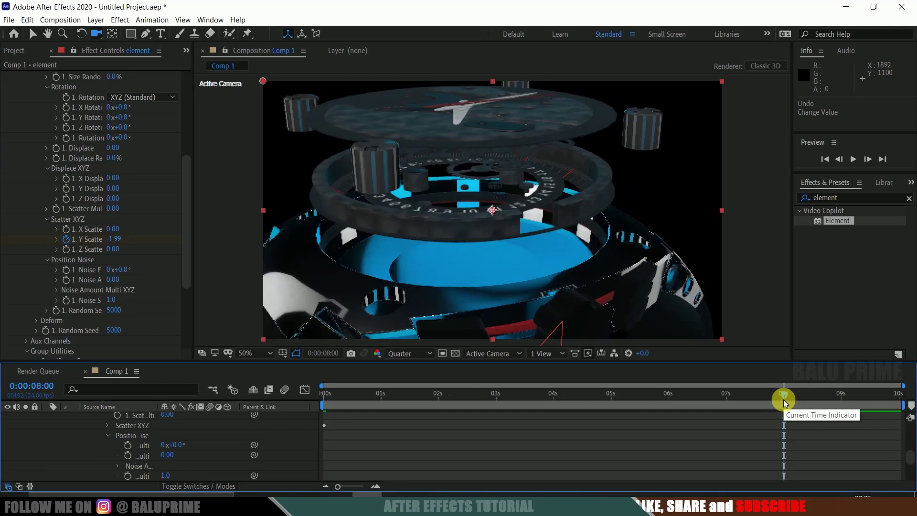
{"action": "left_click", "coordinate": [115, 239]}
{"action": "type", "text": "0"}
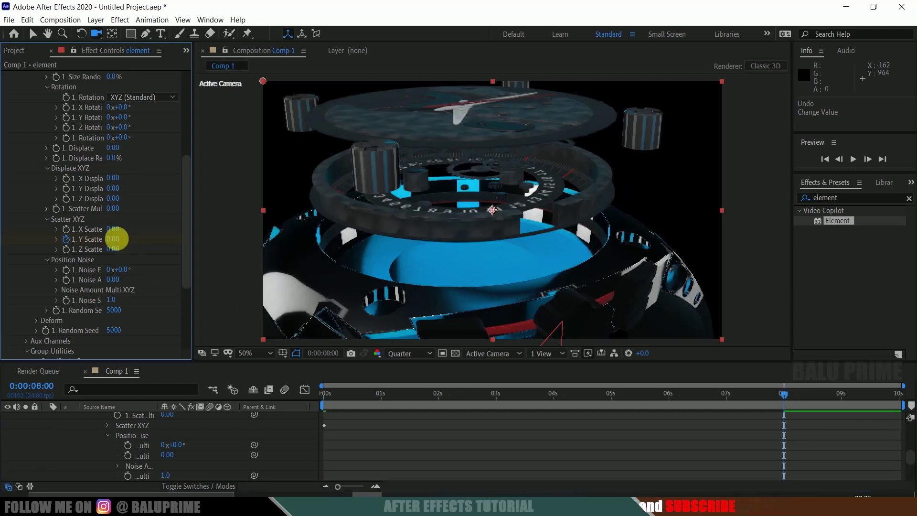
{"action": "left_click", "coordinate": [120, 241]}
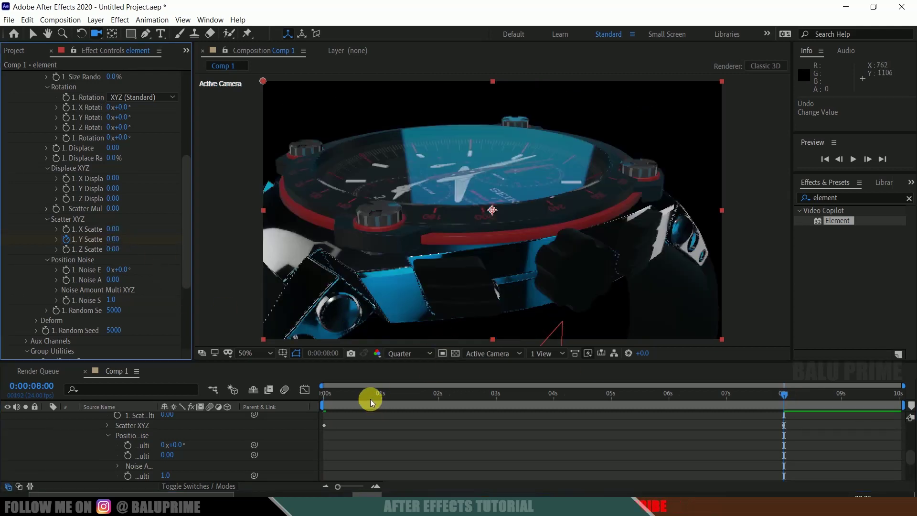
{"action": "left_click", "coordinate": [325, 395]}
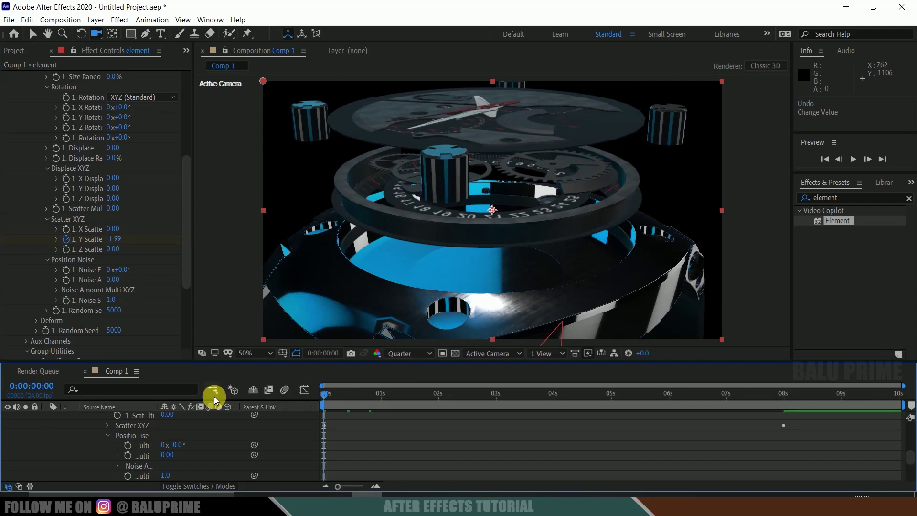
Preview the watch assembly animation and return to the first frame
{"action": "key", "text": "space"}
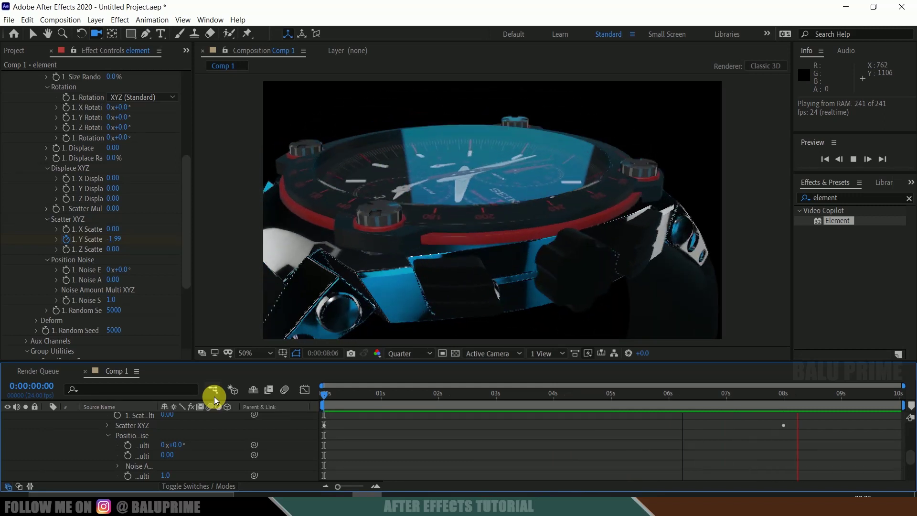
{"action": "left_click", "coordinate": [322, 397]}
Keyframe the Y Position of Group 1's Aux Channel 1 at 0.10 on the first frame
{"action": "scroll", "coordinate": [130, 245], "scroll_direction": "up", "scroll_amount": 8}
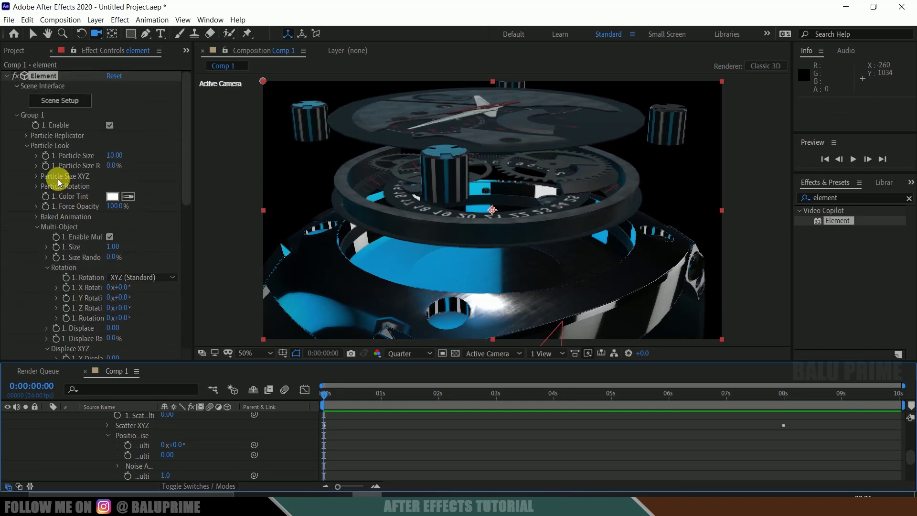
{"action": "left_click", "coordinate": [27, 146]}
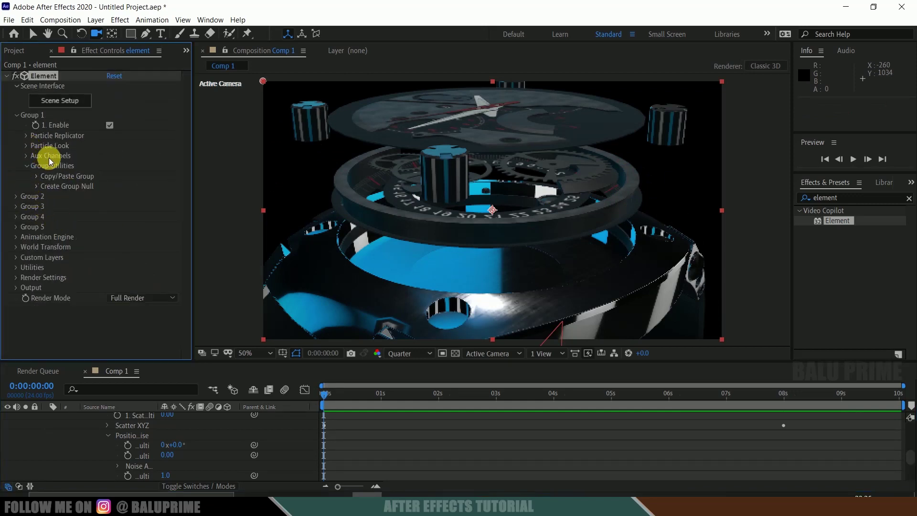
{"action": "left_click", "coordinate": [26, 156]}
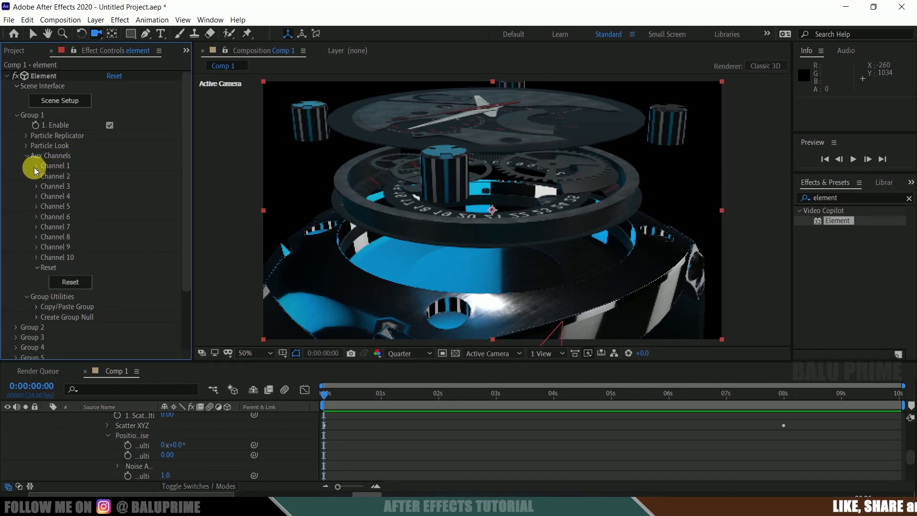
{"action": "left_click", "coordinate": [36, 165]}
{"action": "left_click_drag", "start_coordinate": [112, 196], "coordinate": [133, 208]}
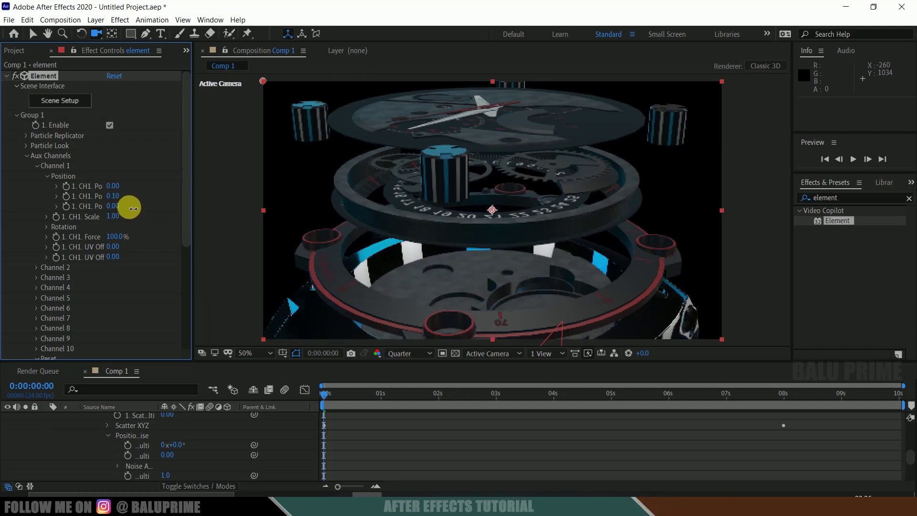
{"action": "left_click", "coordinate": [325, 395]}
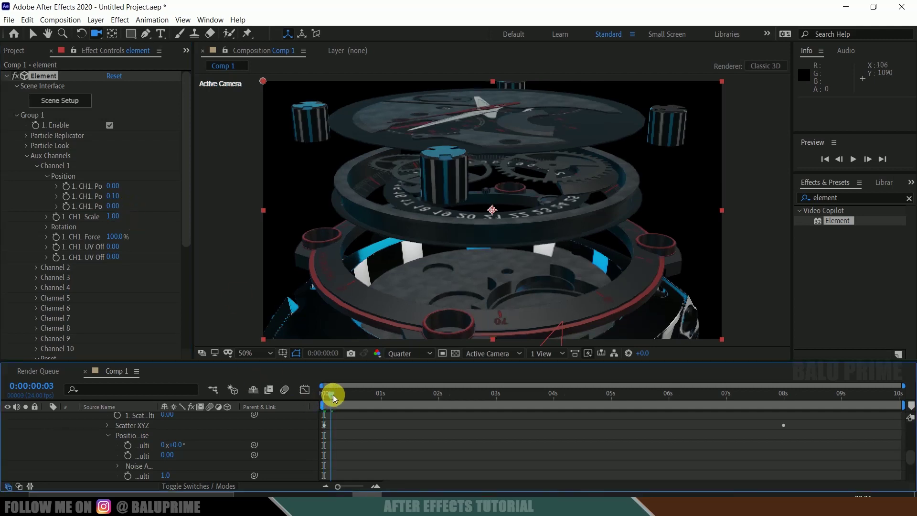
{"action": "left_click", "coordinate": [66, 197]}
Keyframe the Y Position of Aux Channels 2 and 3 at -0.10 on the first frame
{"action": "scroll", "coordinate": [139, 231], "scroll_direction": "down", "scroll_amount": 3}
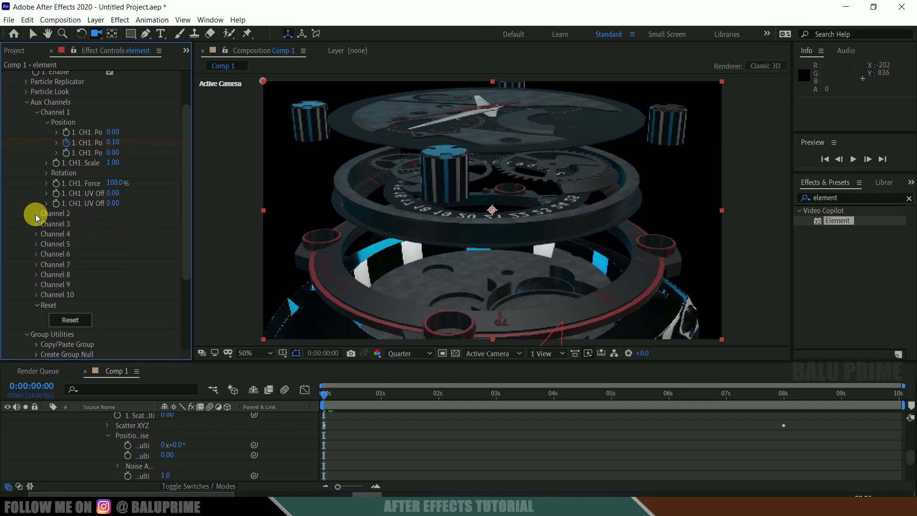
{"action": "left_click", "coordinate": [35, 214]}
{"action": "scroll", "coordinate": [165, 222], "scroll_direction": "down", "scroll_amount": 1}
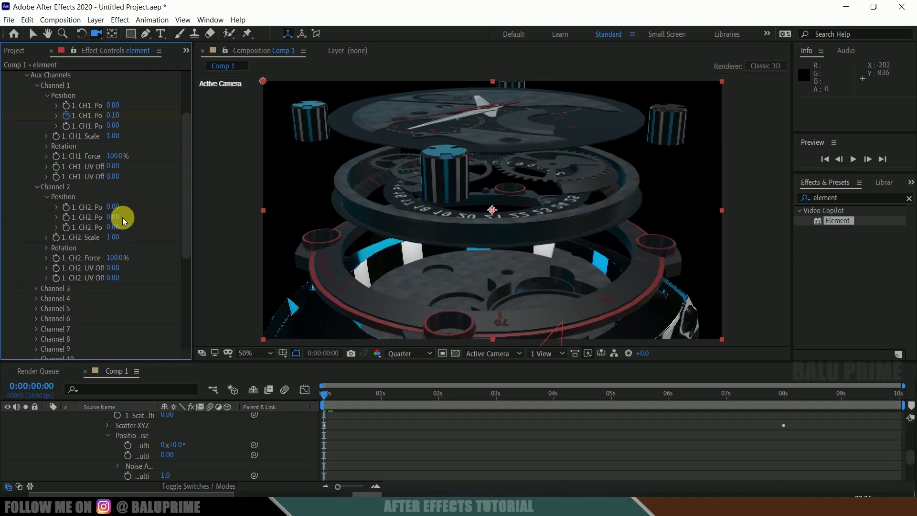
{"action": "left_click_drag", "start_coordinate": [117, 216], "coordinate": [115, 215]}
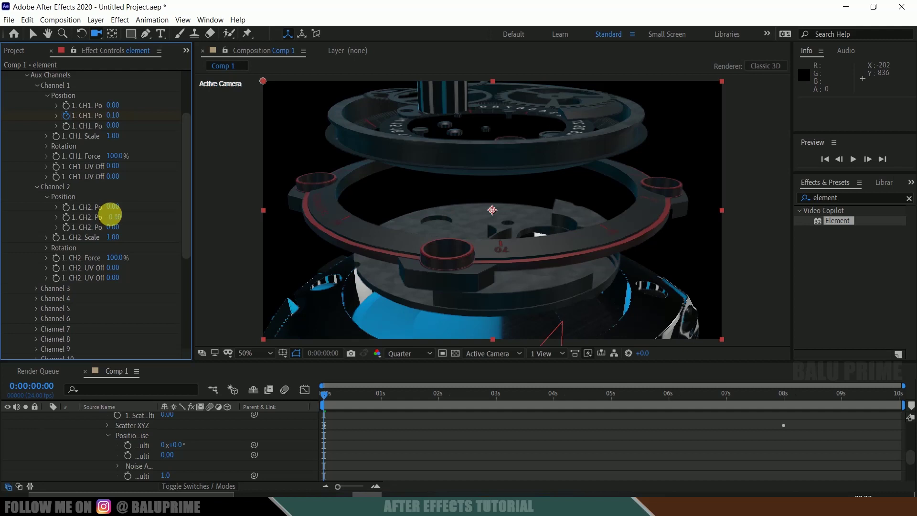
{"action": "left_click", "coordinate": [67, 217]}
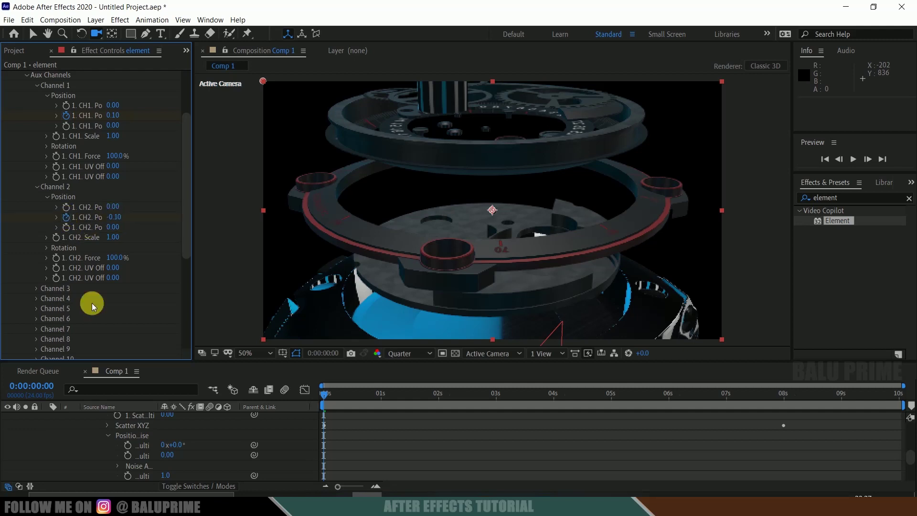
{"action": "left_click", "coordinate": [36, 288]}
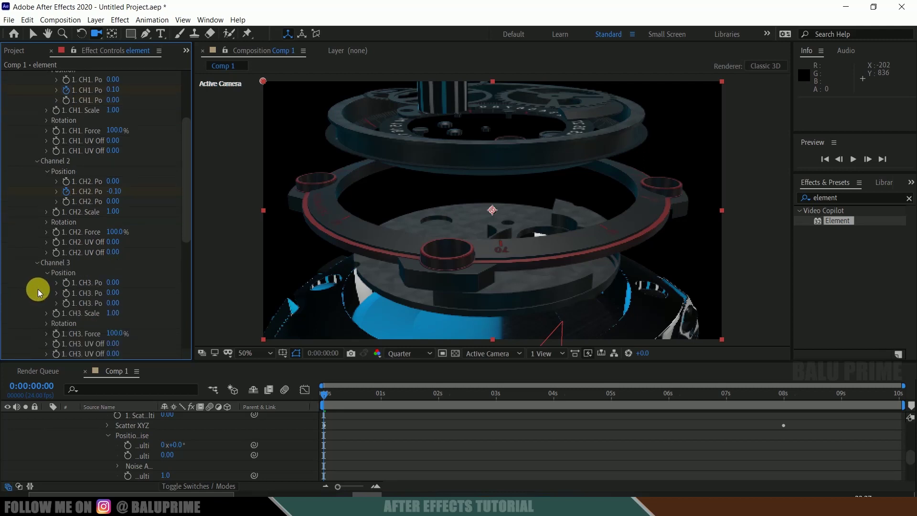
{"action": "left_click", "coordinate": [66, 294]}
Keyframe the Y Position of Aux Channels 3, 2 and 1 at 0 at 4 seconds
{"action": "left_click_drag", "start_coordinate": [465, 396], "coordinate": [554, 395]}
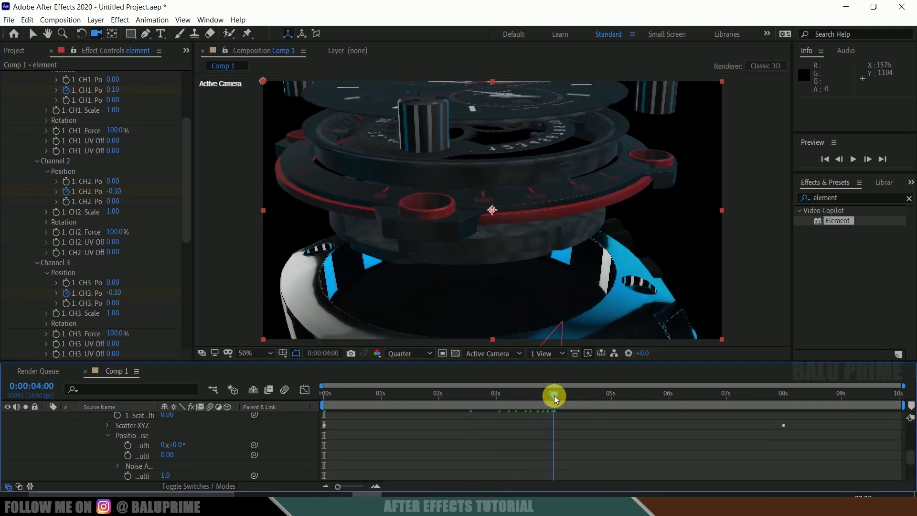
{"action": "left_click", "coordinate": [114, 293]}
{"action": "type", "text": "0"}
{"action": "left_click", "coordinate": [118, 298]}
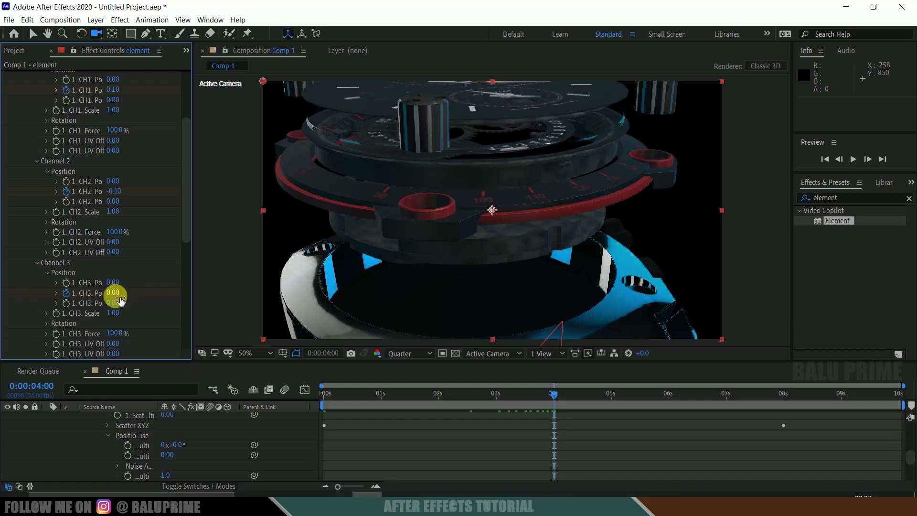
{"action": "left_click", "coordinate": [121, 191]}
{"action": "left_click", "coordinate": [117, 191]}
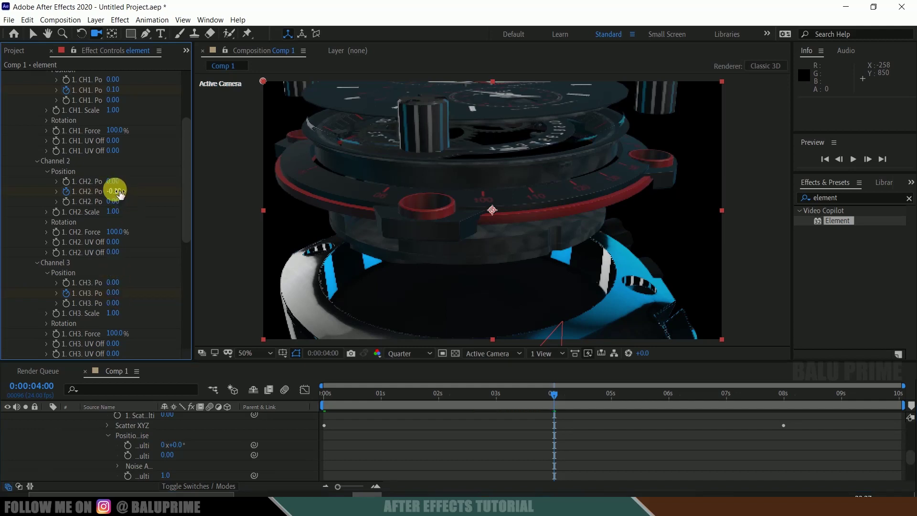
{"action": "type", "text": "0"}
{"action": "left_click", "coordinate": [116, 188]}
{"action": "scroll", "coordinate": [153, 139], "scroll_direction": "up", "scroll_amount": 1}
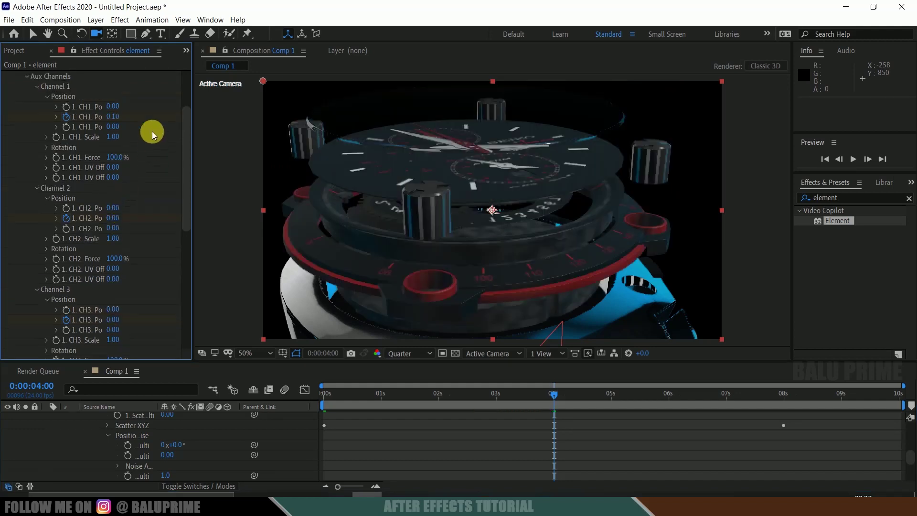
{"action": "left_click", "coordinate": [117, 119]}
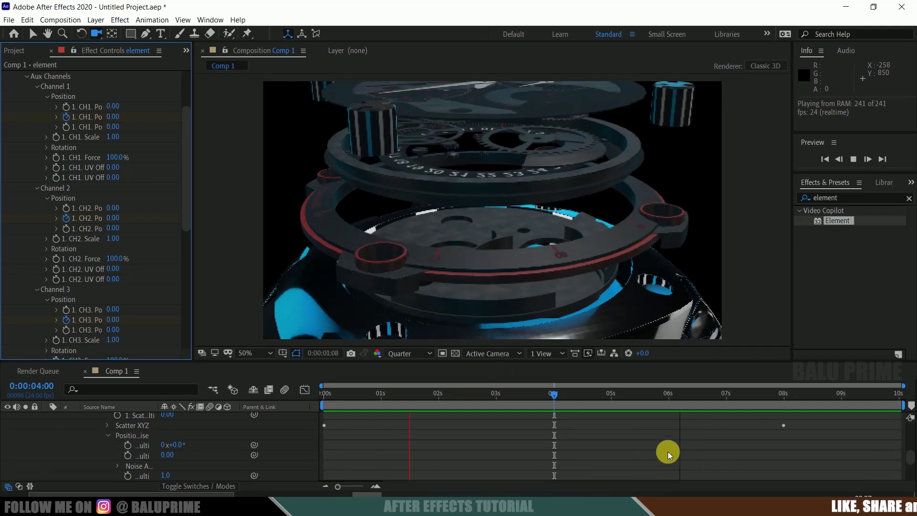
Move Null 1's last Y Rotation keyframe to 10 seconds and return to the first frame
{"action": "left_click_drag", "start_coordinate": [551, 394], "coordinate": [909, 424]}
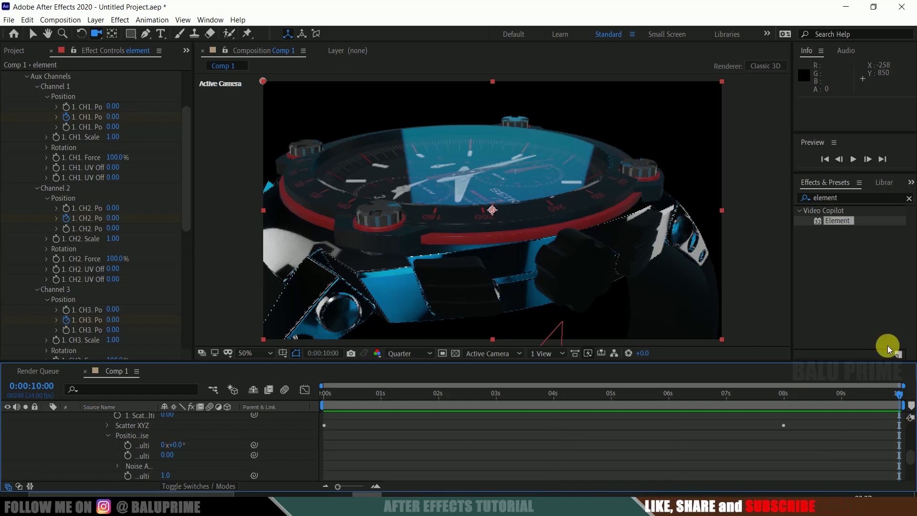
{"action": "scroll", "coordinate": [812, 440], "scroll_direction": "up", "scroll_amount": 10}
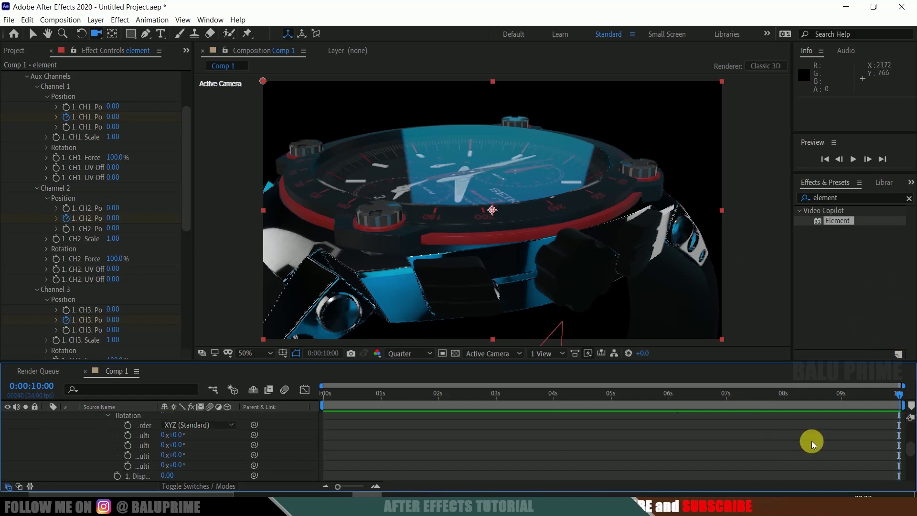
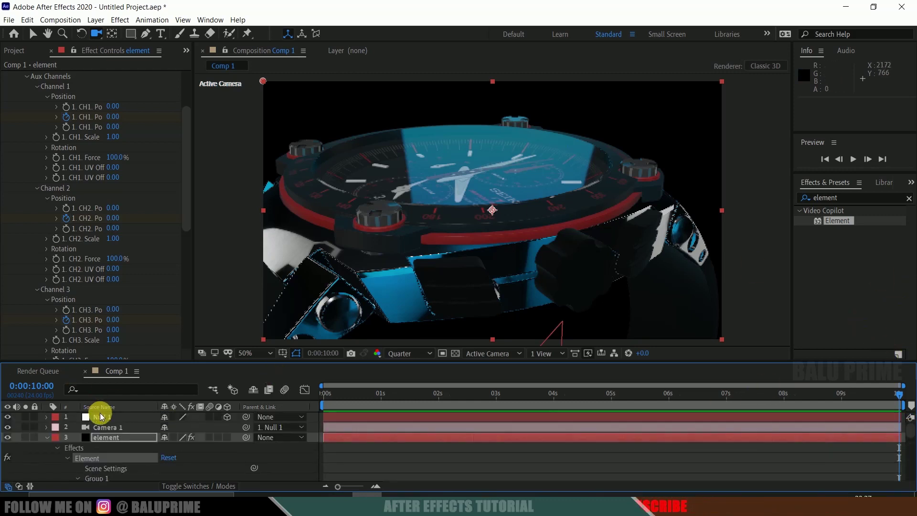
{"action": "key", "text": "u"}
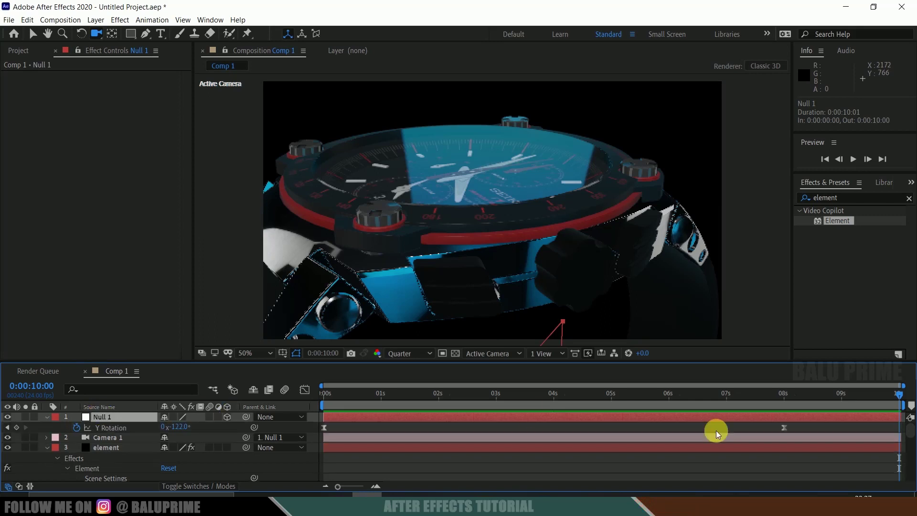
{"action": "left_click_drag", "start_coordinate": [784, 427], "coordinate": [789, 428]}
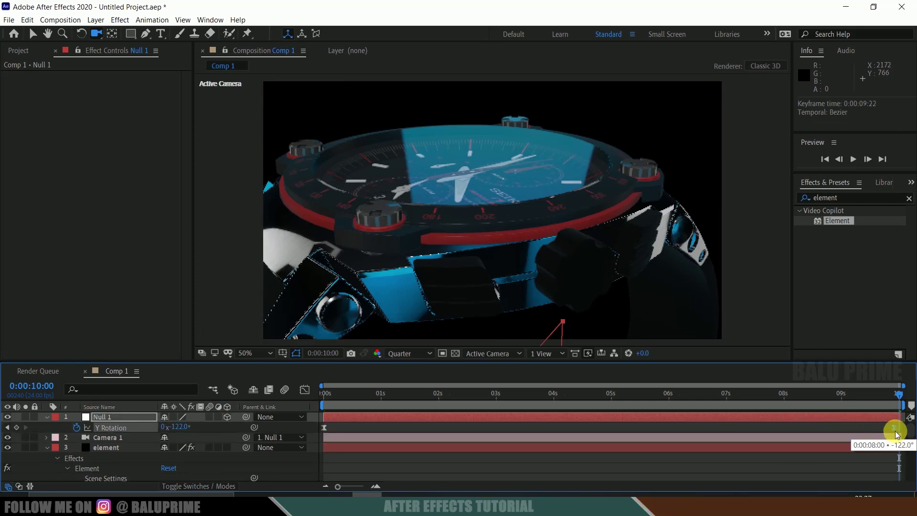
{"action": "left_click_drag", "start_coordinate": [900, 435], "coordinate": [899, 433]}
{"action": "key", "text": "Home"}
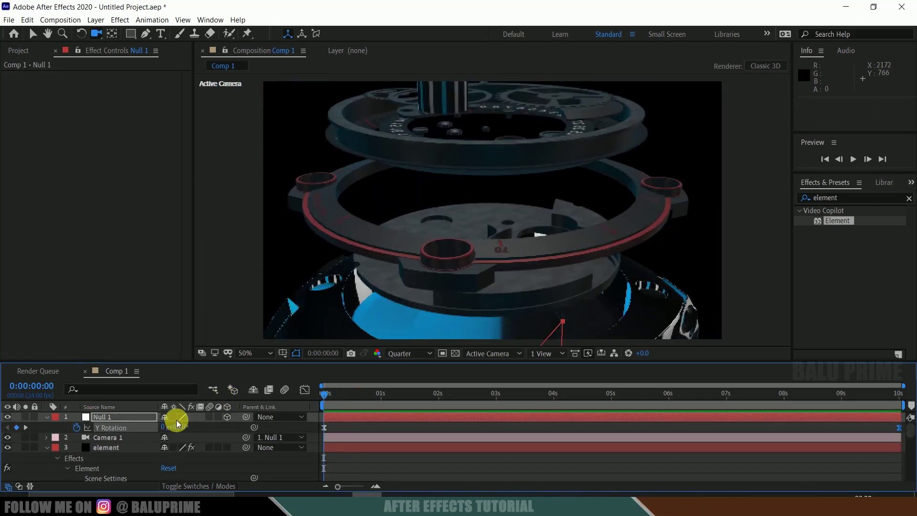
Enable ambient occlusion in the element layer's Render Settings and set the SSAO Intensity to 10
{"action": "left_click", "coordinate": [109, 448]}
{"action": "scroll", "coordinate": [167, 179], "scroll_direction": "down", "scroll_amount": 10}
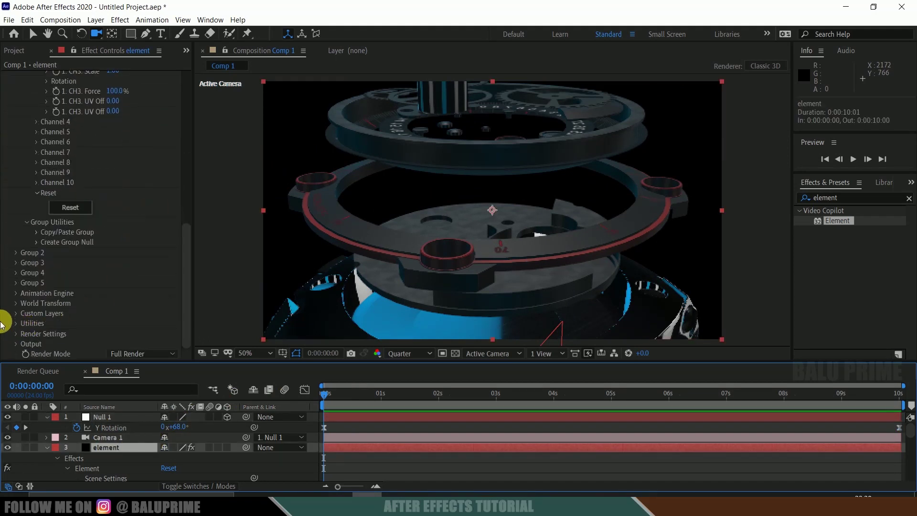
{"action": "left_click", "coordinate": [16, 334]}
{"action": "scroll", "coordinate": [139, 279], "scroll_direction": "down", "scroll_amount": 7}
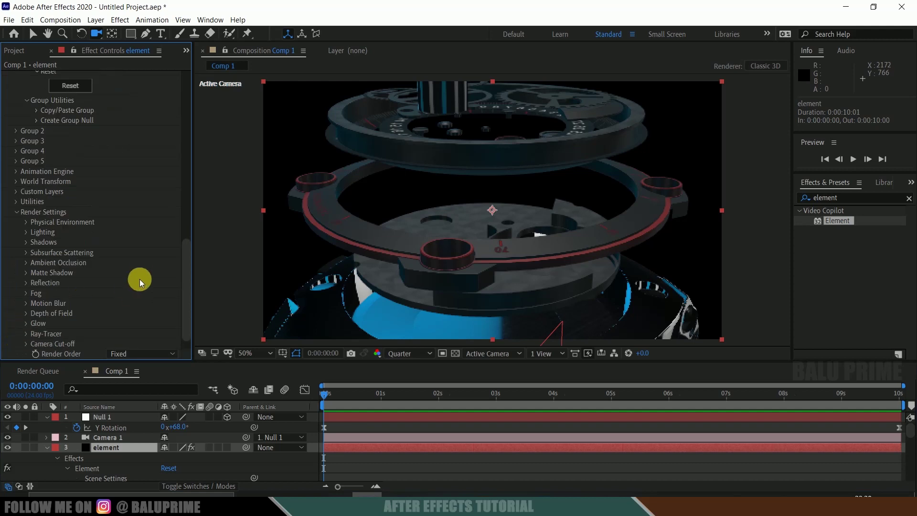
{"action": "left_click", "coordinate": [26, 242]}
{"action": "scroll", "coordinate": [116, 212], "scroll_direction": "down", "scroll_amount": 2}
{"action": "left_click", "coordinate": [111, 211]}
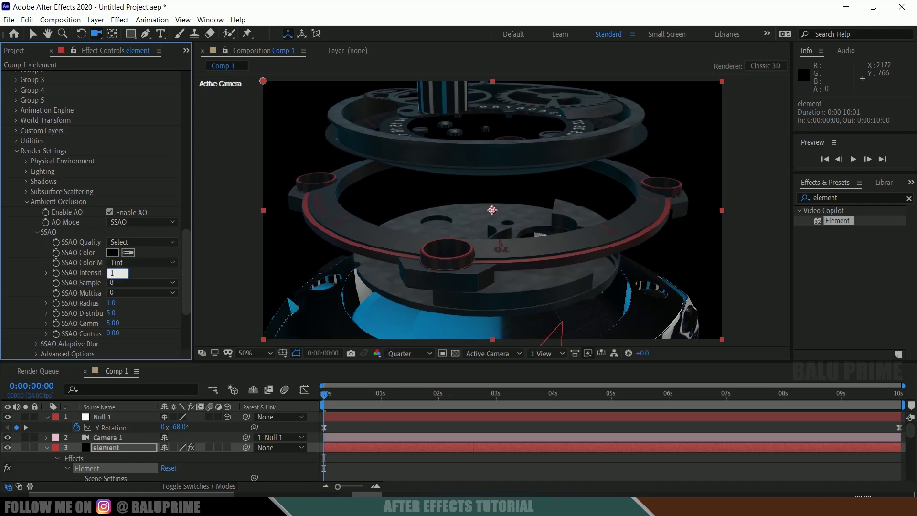
{"action": "left_click", "coordinate": [116, 275]}
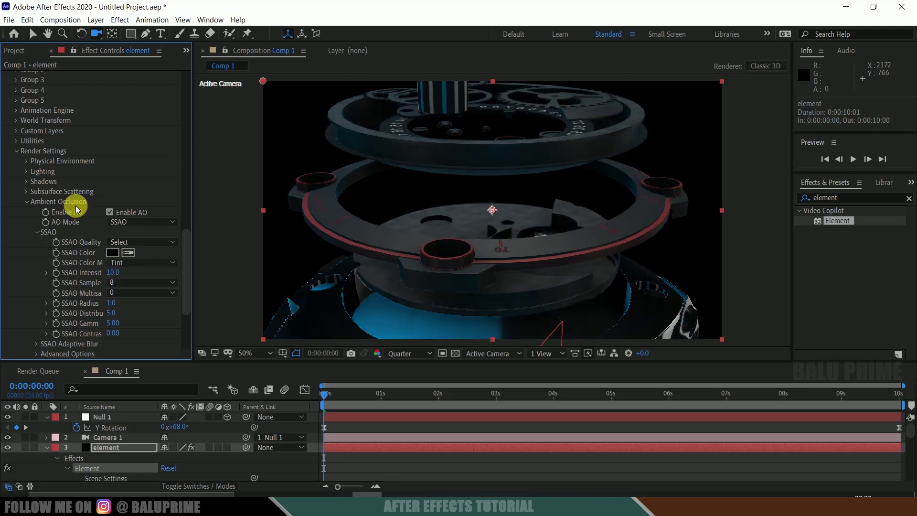
Try the Dramatic, Cinema and Stylized presets for Add Lighting in Element's Render Settings
{"action": "left_click", "coordinate": [26, 171]}
{"action": "left_click", "coordinate": [144, 201]}
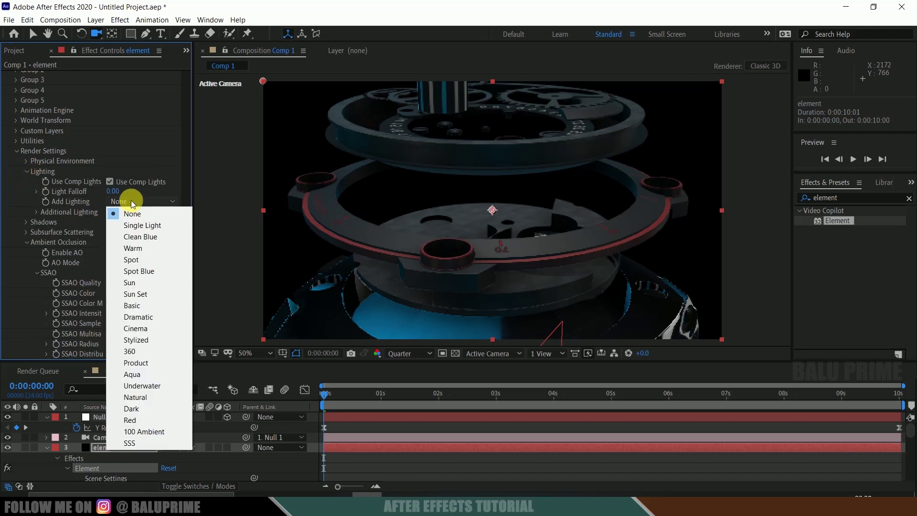
{"action": "left_click", "coordinate": [142, 317]}
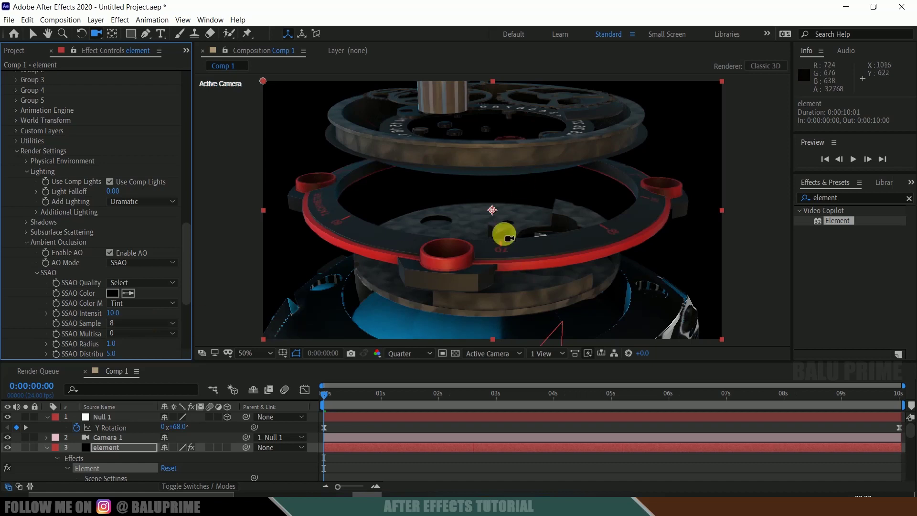
{"action": "left_click", "coordinate": [142, 201]}
{"action": "left_click", "coordinate": [166, 326]}
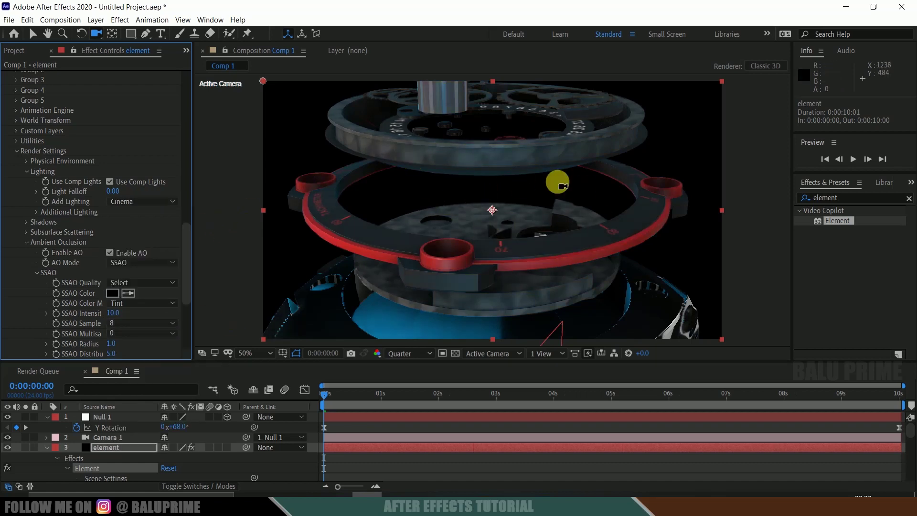
{"action": "left_click", "coordinate": [144, 202]}
{"action": "left_click", "coordinate": [154, 339]}
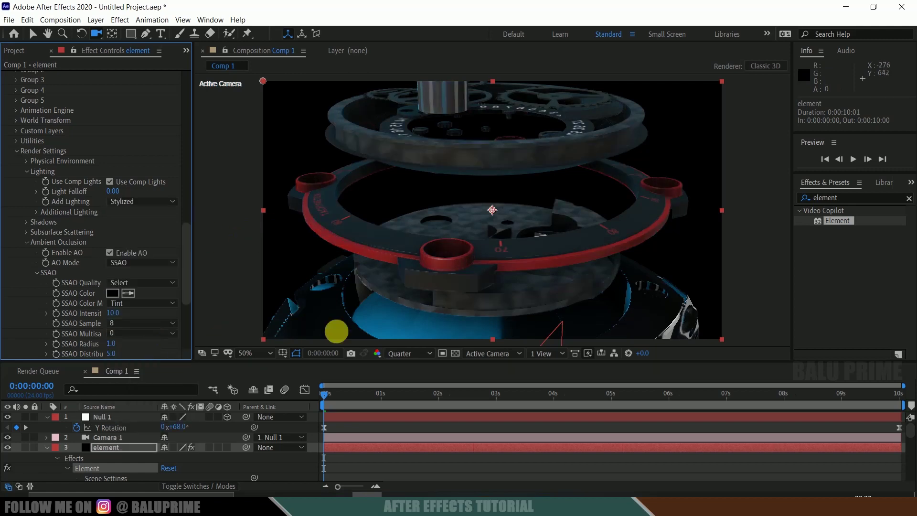
Set Element's Add Lighting preset to Product
{"action": "left_click", "coordinate": [145, 201]}
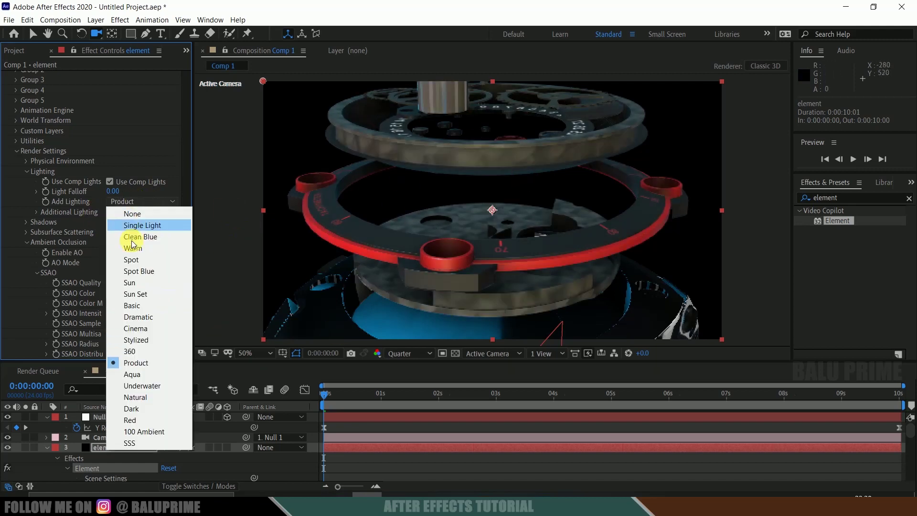
{"action": "left_click", "coordinate": [151, 362]}
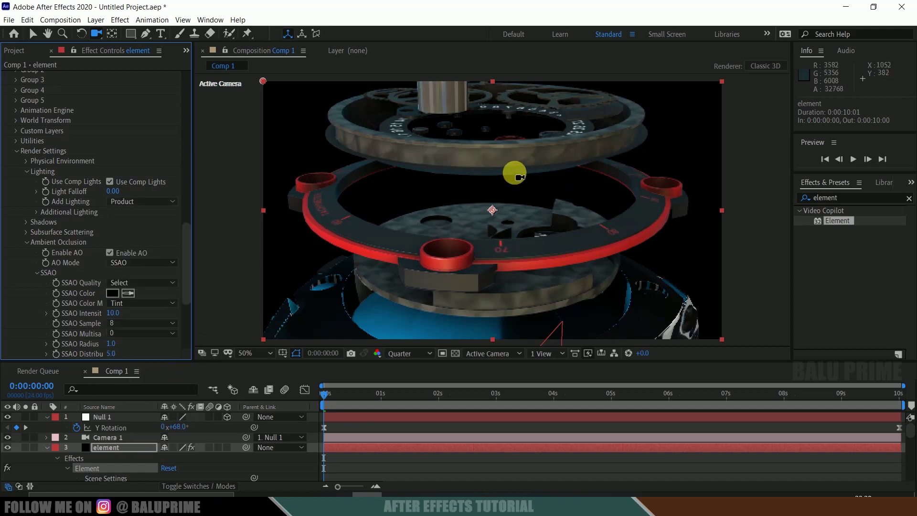
{"action": "left_click", "coordinate": [166, 203]}
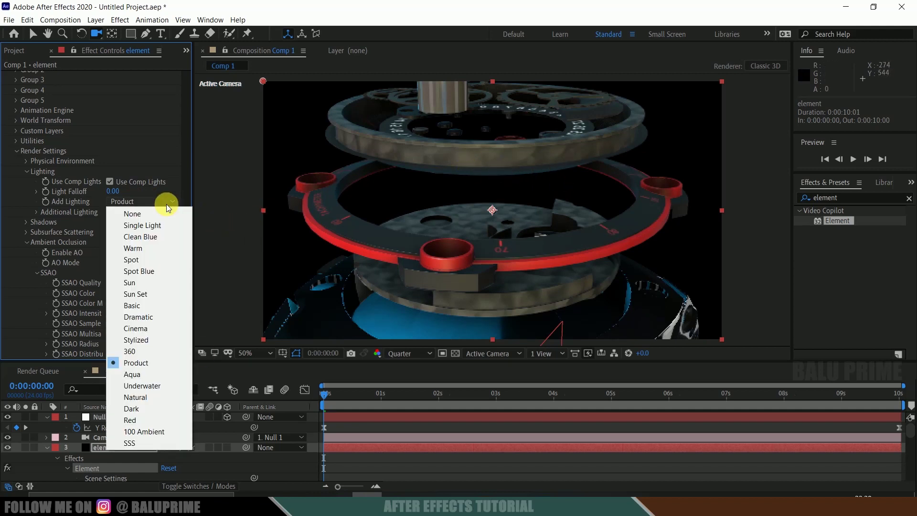
{"action": "left_click", "coordinate": [134, 362]}
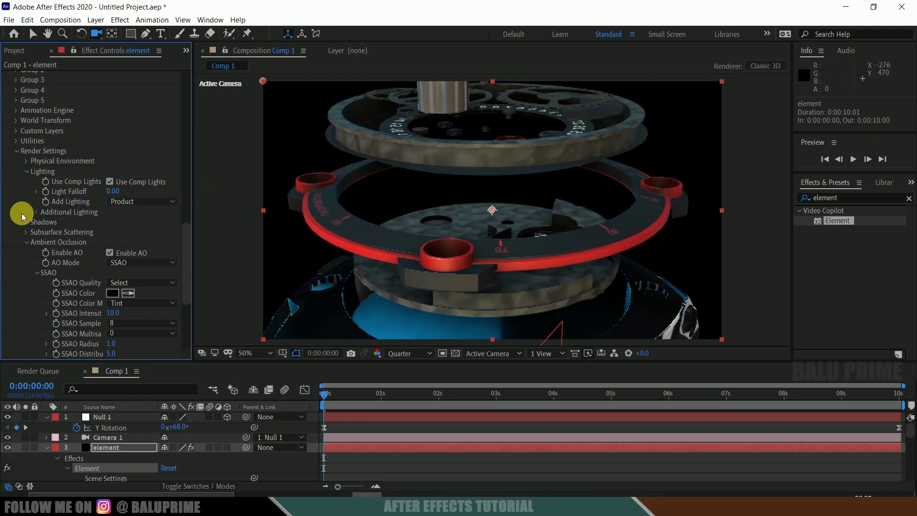
Animate Element's Y Rotation Environment from the first frame to one full turn (1x+0.0°) at 10 seconds and preview it
{"action": "left_click", "coordinate": [26, 161]}
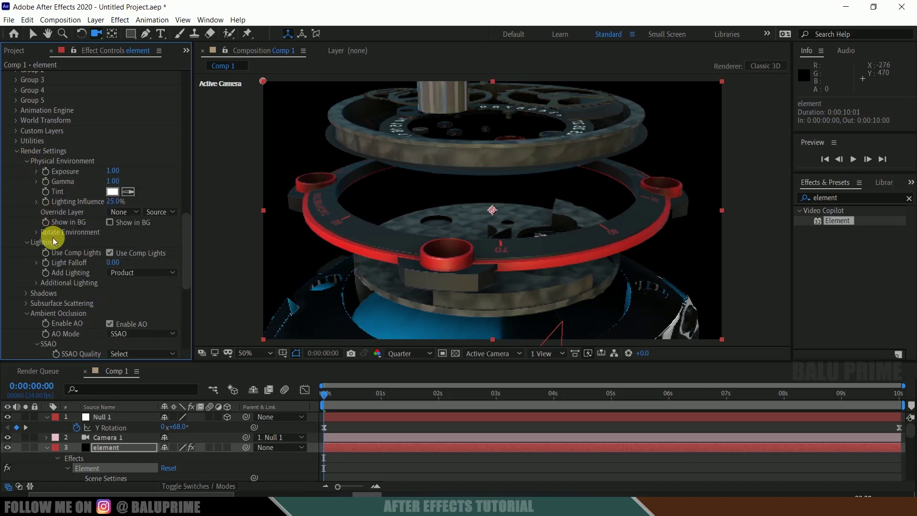
{"action": "left_click", "coordinate": [36, 232]}
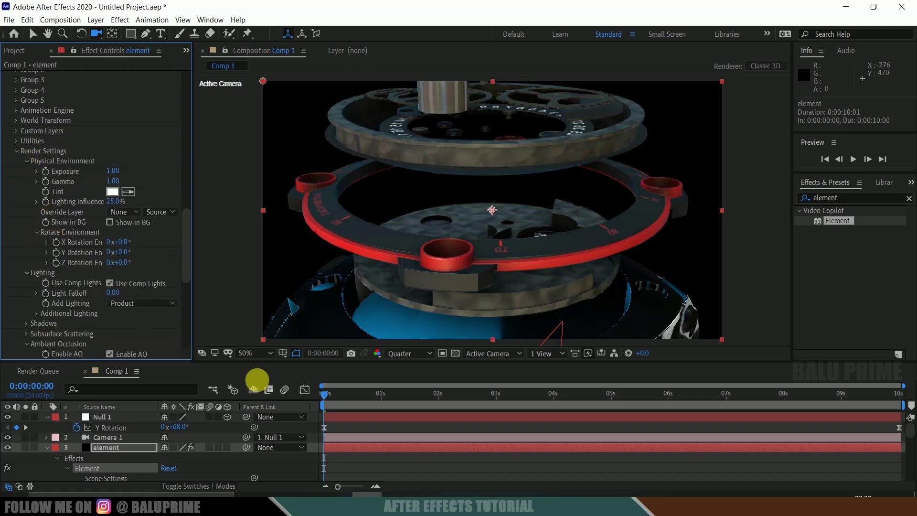
{"action": "left_click_drag", "start_coordinate": [363, 394], "coordinate": [205, 396]}
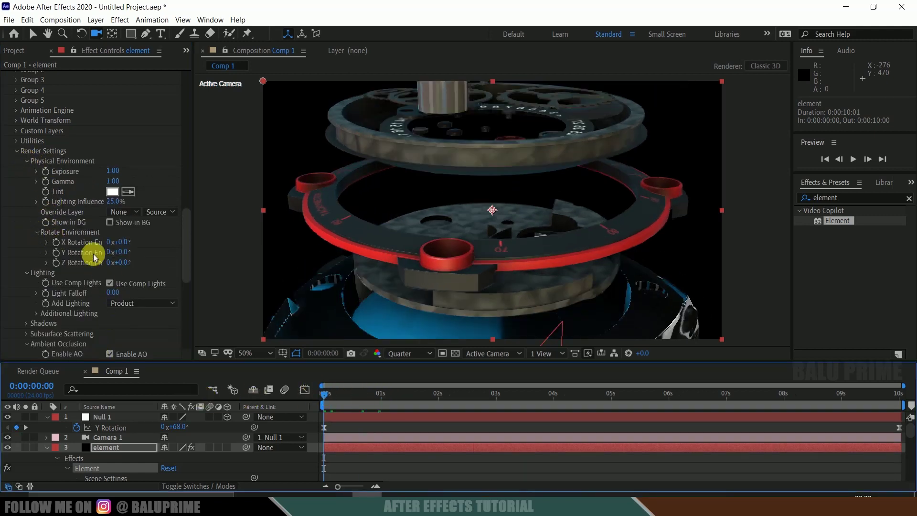
{"action": "left_click", "coordinate": [56, 254]}
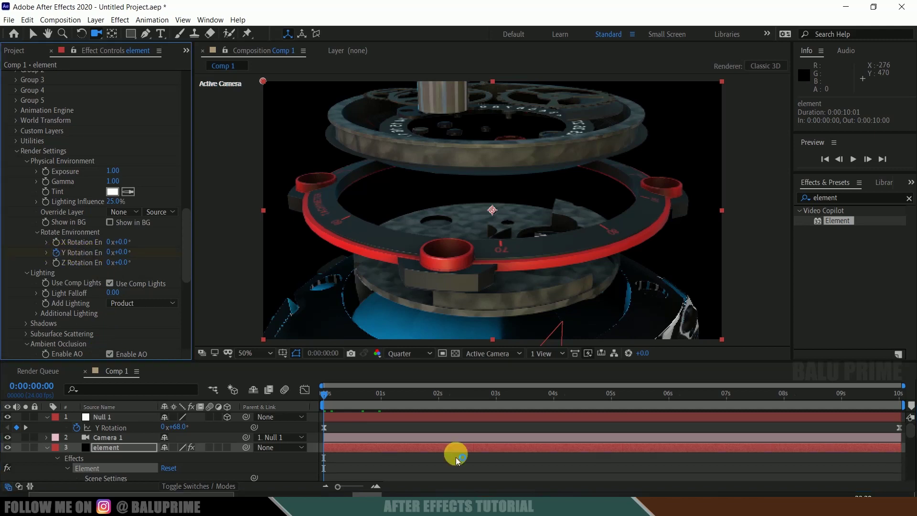
{"action": "left_click_drag", "start_coordinate": [388, 402], "coordinate": [903, 396]}
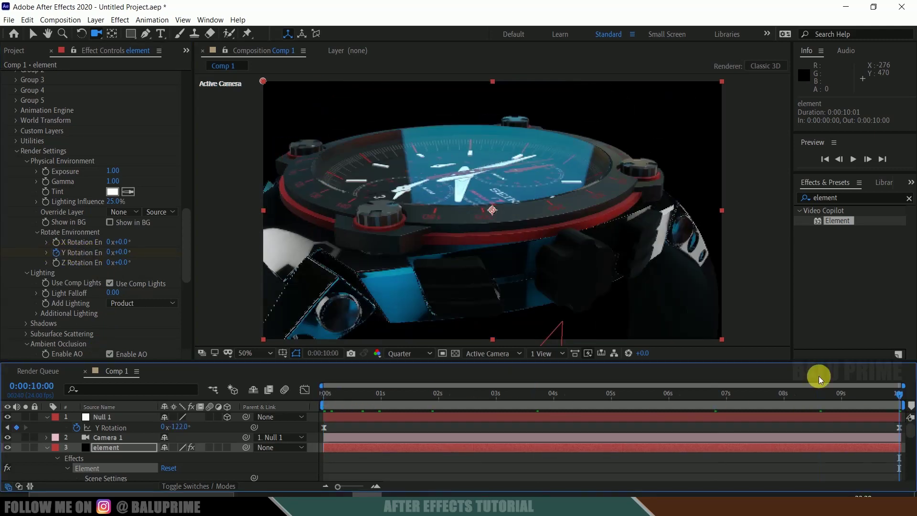
{"action": "left_click", "coordinate": [112, 253]}
{"action": "left_click", "coordinate": [113, 253]}
{"action": "key", "text": "space"}
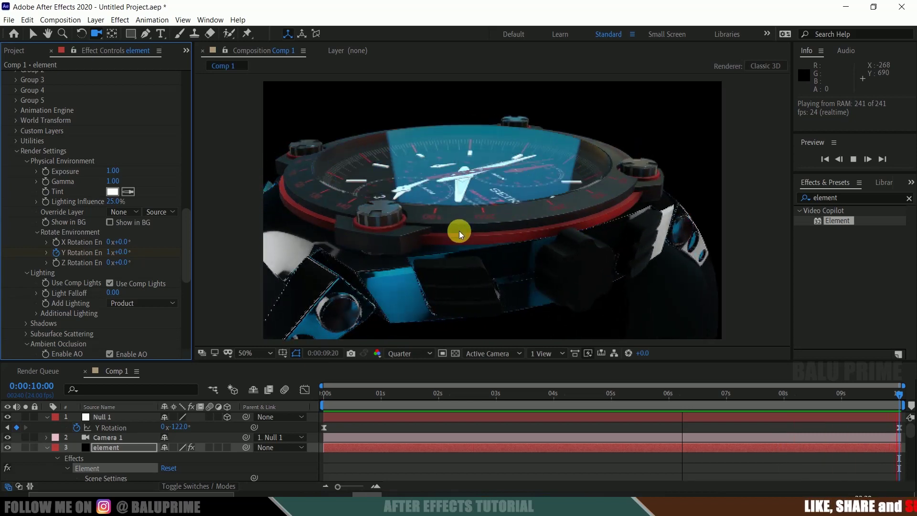
{"action": "left_click", "coordinate": [327, 393]}
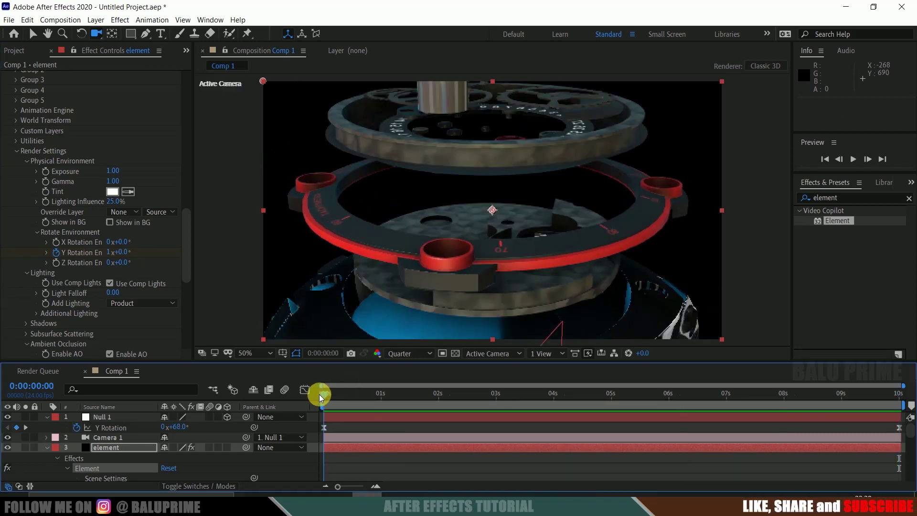
Turn on Depth of Field in Camera 1's options and set its Aperture to 100 pixels
{"action": "left_click", "coordinate": [111, 436]}
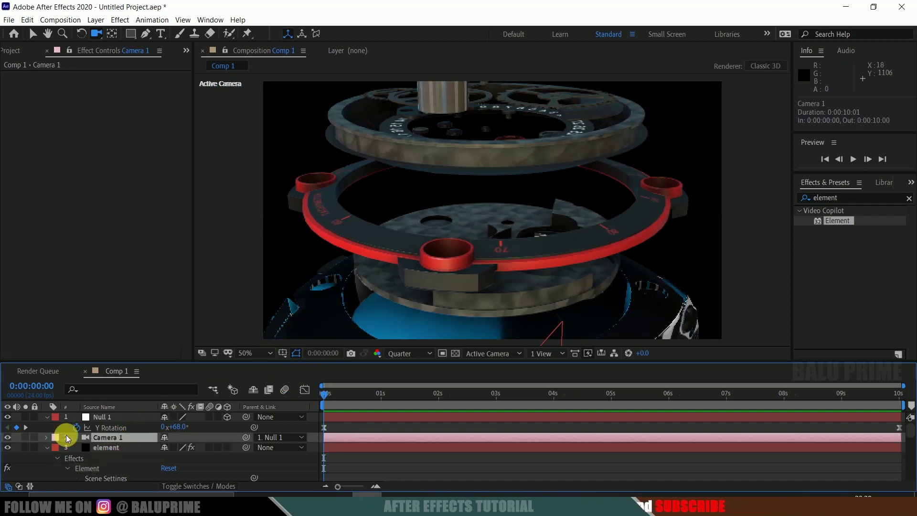
{"action": "left_click", "coordinate": [44, 436]}
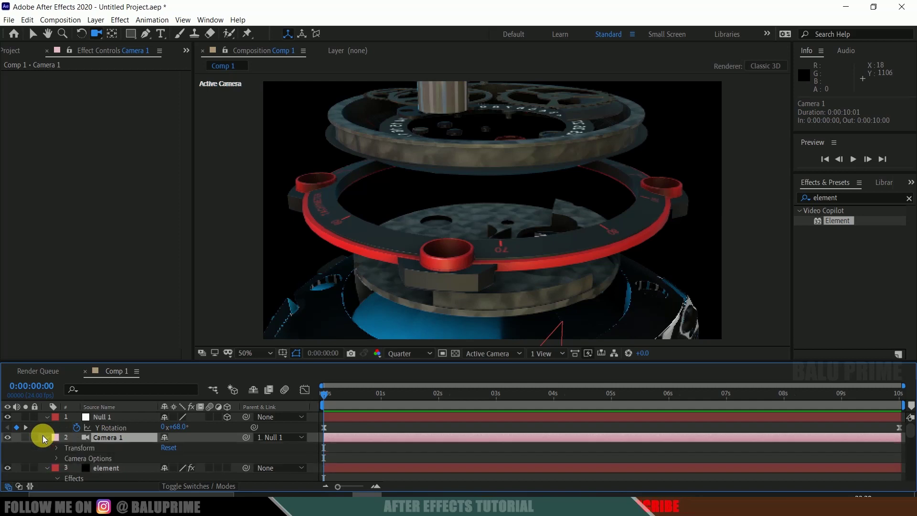
{"action": "left_click", "coordinate": [56, 458]}
{"action": "scroll", "coordinate": [53, 455], "scroll_direction": "down", "scroll_amount": 2}
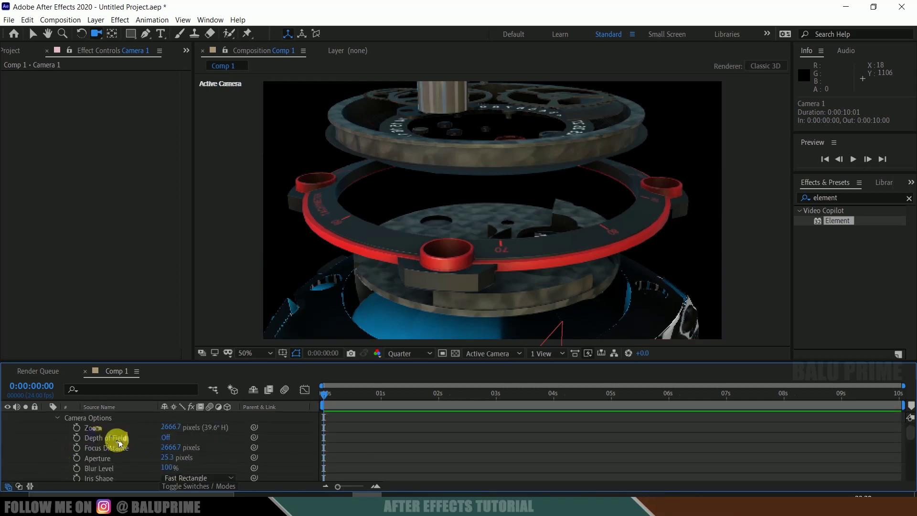
{"action": "left_click", "coordinate": [167, 437]}
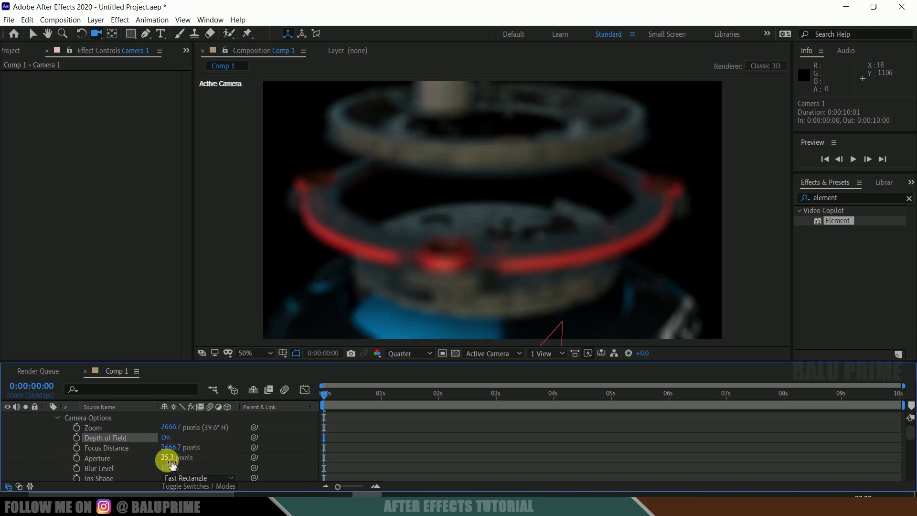
{"action": "type", "text": "1"}
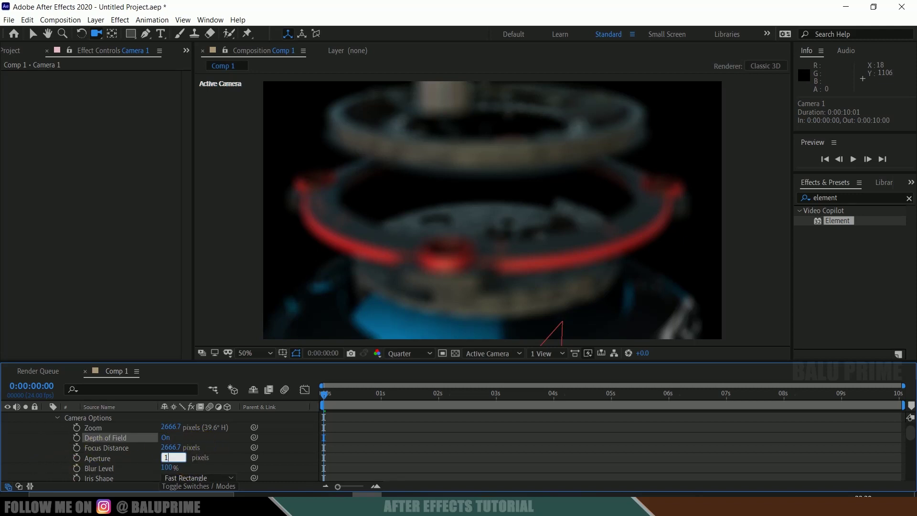
{"action": "type", "text": "00"}
{"action": "left_click", "coordinate": [119, 451]}
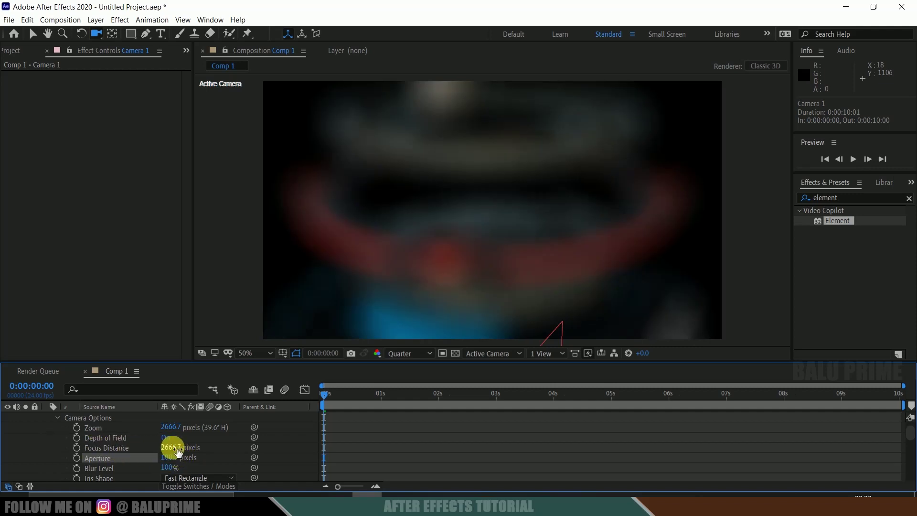
Try a Focus Distance of 400 pixels for Camera 1 and settle on 200 pixels
{"action": "left_click", "coordinate": [170, 446]}
{"action": "type", "text": "4"}
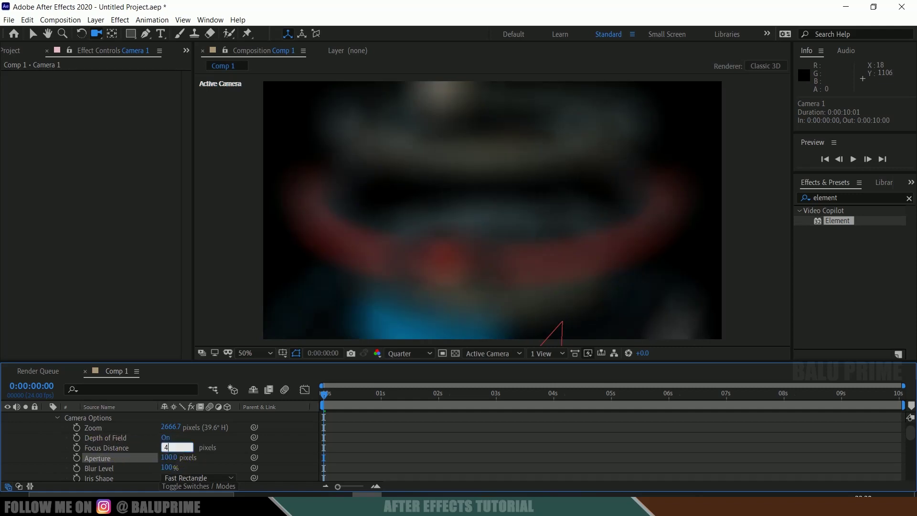
{"action": "type", "text": "00"}
{"action": "key", "text": "Return"}
{"action": "left_click_drag", "start_coordinate": [170, 446], "coordinate": [232, 449]}
{"action": "left_click", "coordinate": [171, 447]}
{"action": "type", "text": "200"}
{"action": "key", "text": "Return"}
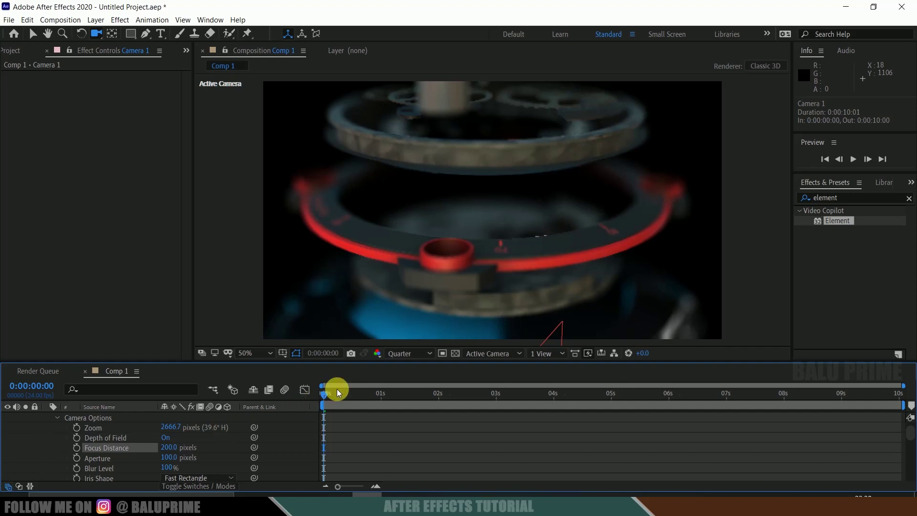
Keyframe Camera 1's Focus Distance on the first frame and set it to about 246 pixels at 10 seconds
{"action": "left_click_drag", "start_coordinate": [334, 392], "coordinate": [172, 420]}
{"action": "left_click", "coordinate": [75, 450]}
{"action": "left_click_drag", "start_coordinate": [341, 393], "coordinate": [910, 405]}
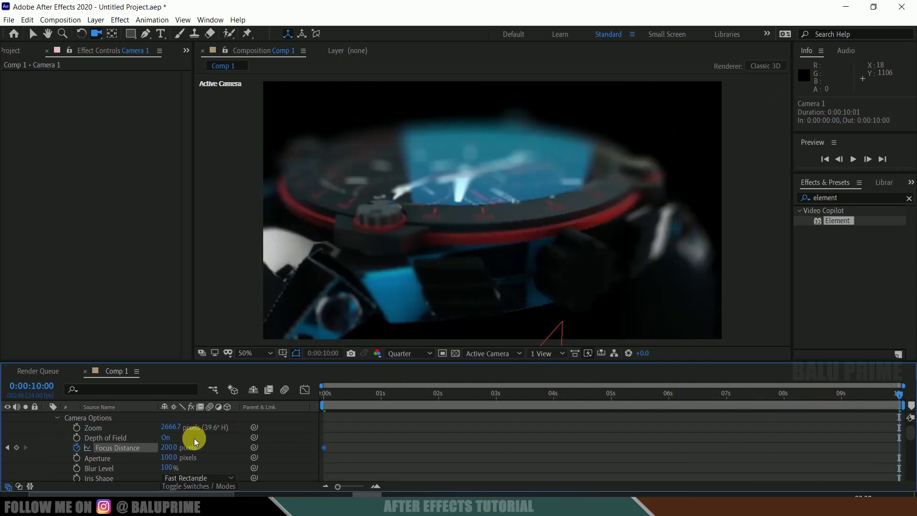
{"action": "left_click_drag", "start_coordinate": [174, 447], "coordinate": [205, 448]}
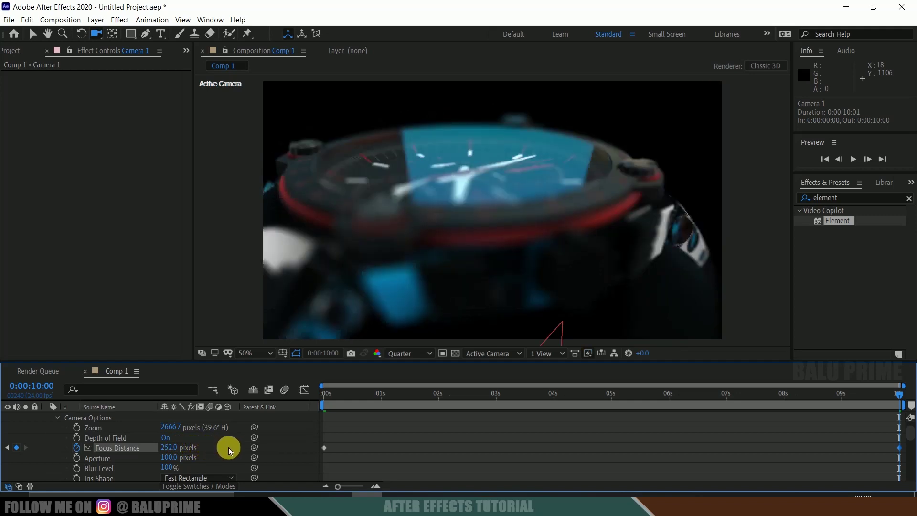
{"action": "mouse_move", "coordinate": [175, 448]}
{"action": "left_mouse_down"}
{"action": "mouse_move", "coordinate": [149, 448]}
{"action": "mouse_move", "coordinate": [187, 449]}
{"action": "left_mouse_up"}
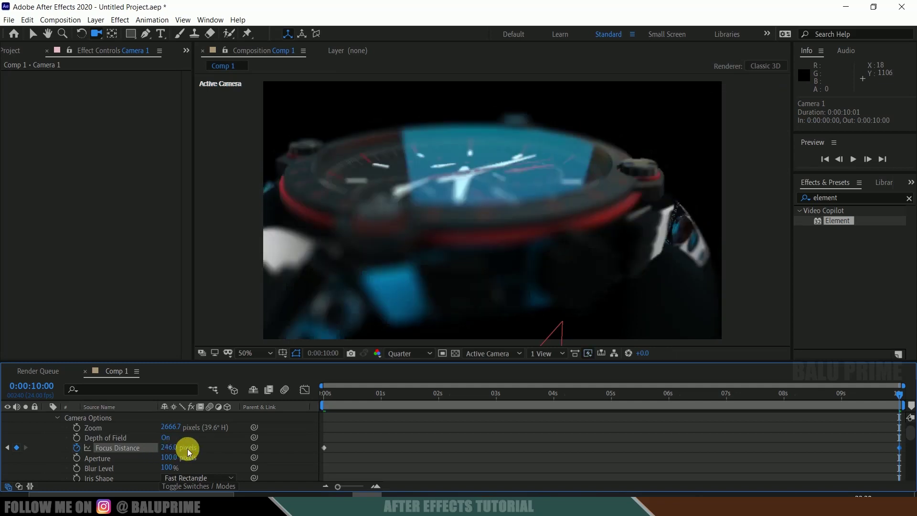
Try an Aperture of 25 pixels for Camera 1, set it to 50 pixels, and preview the depth of field
{"action": "left_click", "coordinate": [172, 458]}
{"action": "type", "text": "25"}
{"action": "key", "text": "Return"}
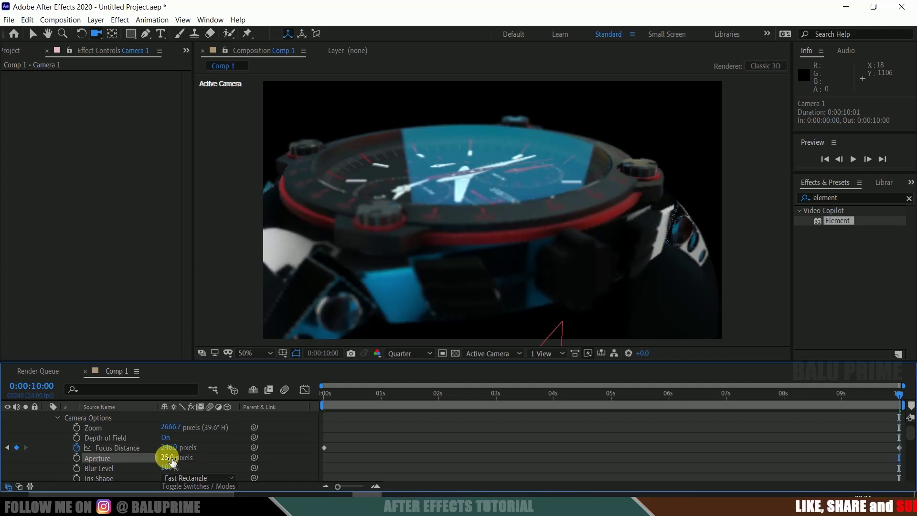
{"action": "key", "text": "space"}
{"action": "left_click", "coordinate": [168, 458]}
{"action": "type", "text": "50"}
{"action": "key", "text": "Return"}
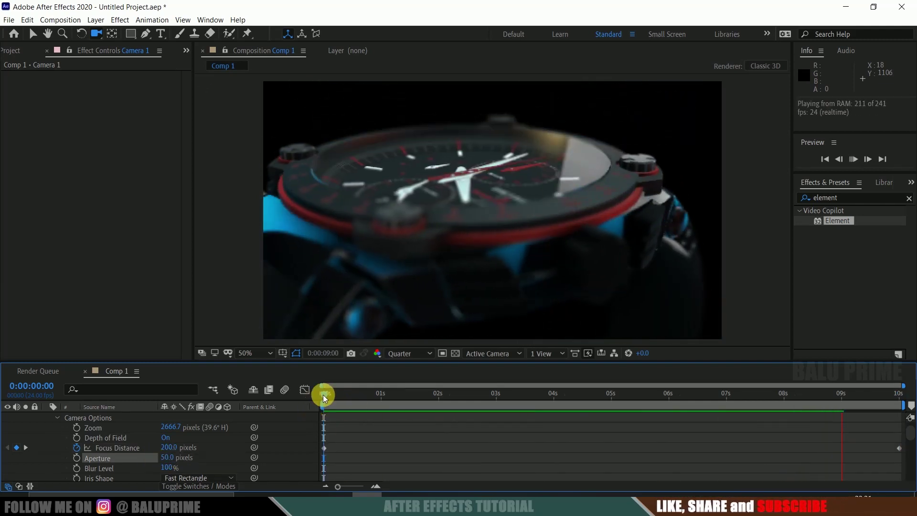
{"action": "left_click_drag", "start_coordinate": [317, 394], "coordinate": [674, 406]}
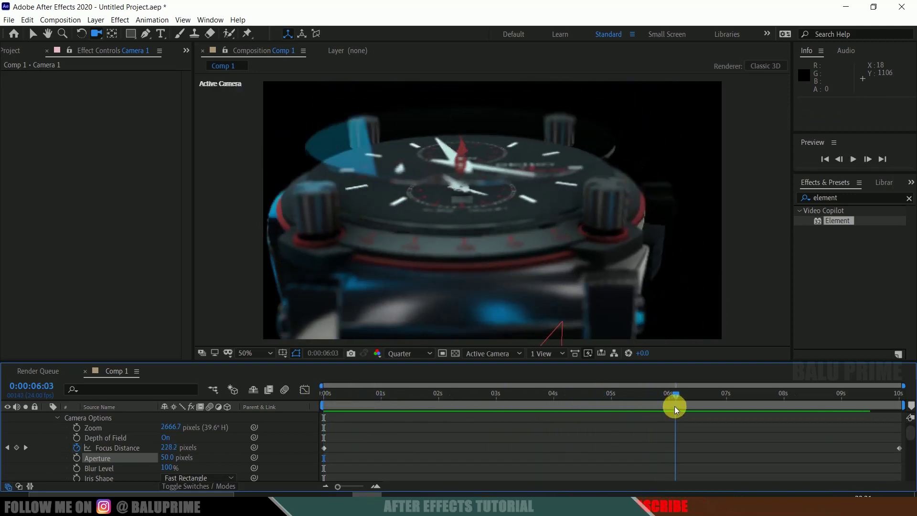
Add Point of Interest and Position keyframes to Camera 1 on the first frame
{"action": "scroll", "coordinate": [107, 455], "scroll_direction": "up", "scroll_amount": 2}
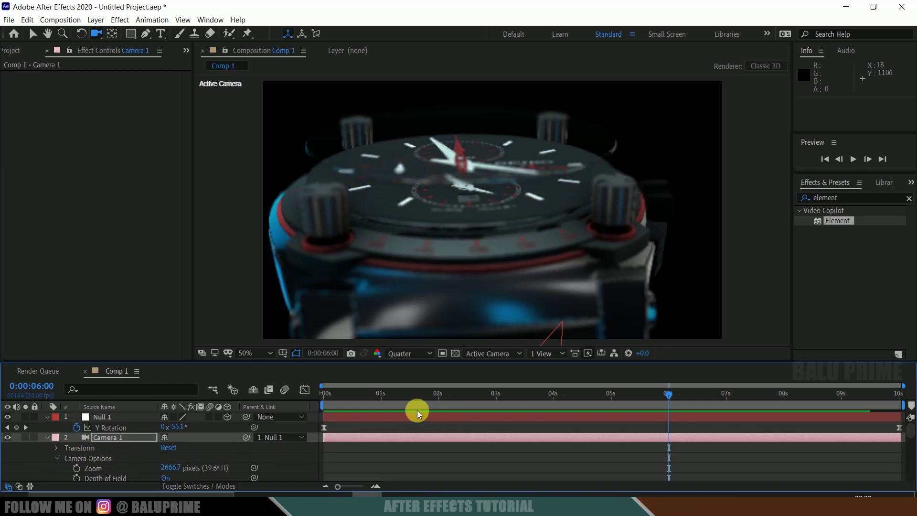
{"action": "left_click_drag", "start_coordinate": [377, 399], "coordinate": [221, 410]}
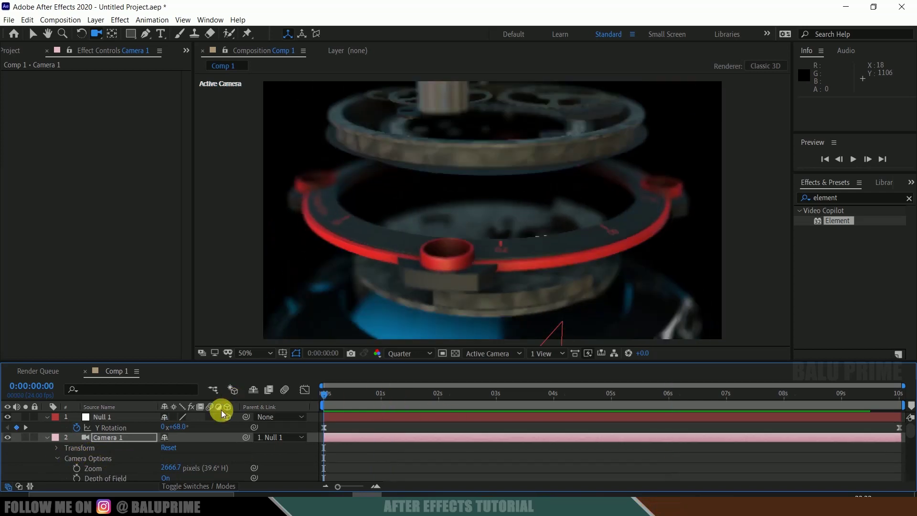
{"action": "left_click", "coordinate": [56, 448]}
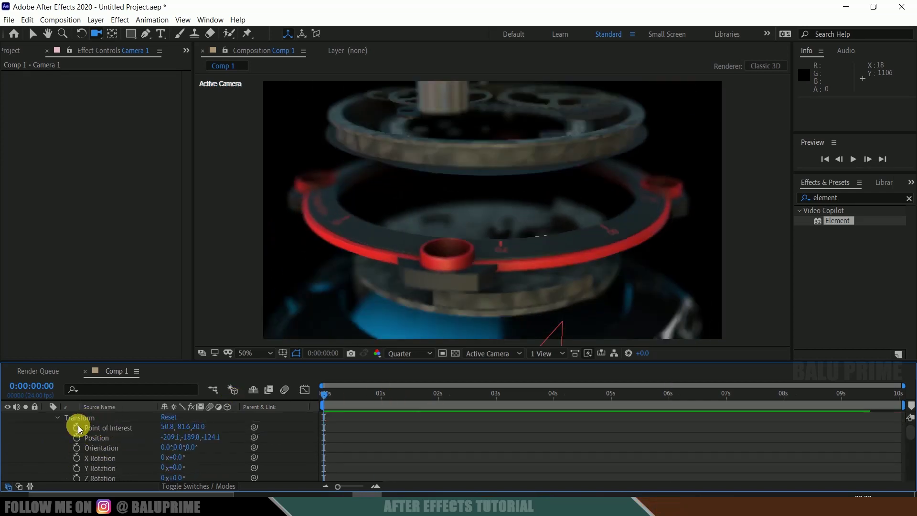
{"action": "left_click", "coordinate": [78, 426]}
{"action": "left_click", "coordinate": [77, 438]}
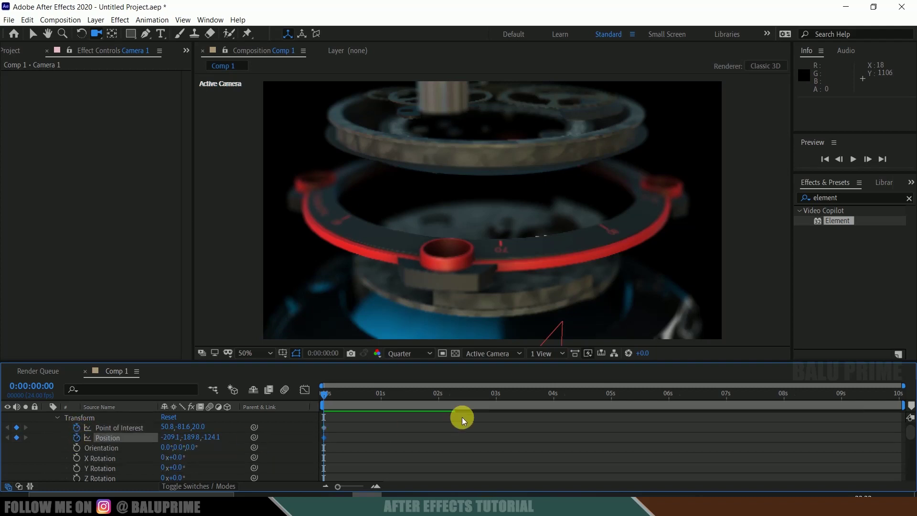
Orbit Camera 1 to a higher view over the watch dial at 3 seconds and split the camera layer there
{"action": "left_click", "coordinate": [494, 397]}
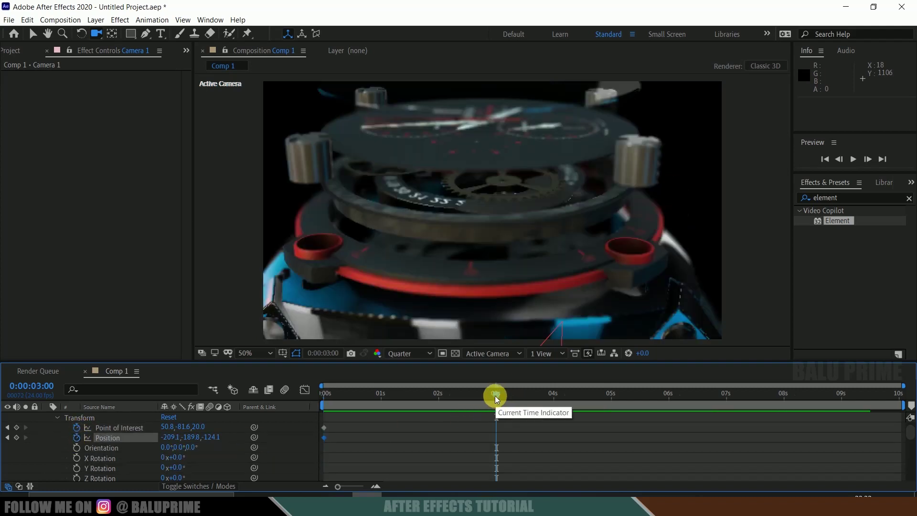
{"action": "left_click_drag", "start_coordinate": [440, 170], "coordinate": [522, 250]}
{"action": "scroll", "coordinate": [533, 420], "scroll_direction": "up", "scroll_amount": 3}
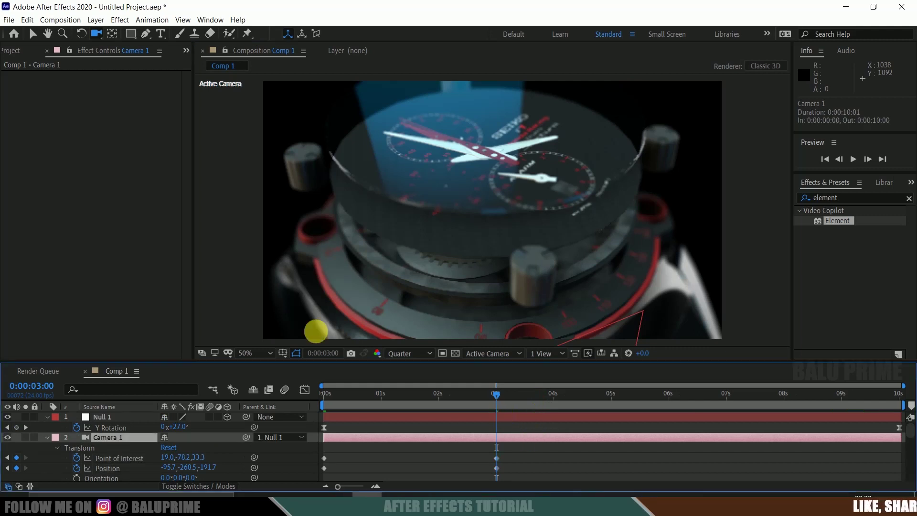
{"action": "left_click", "coordinate": [27, 20]}
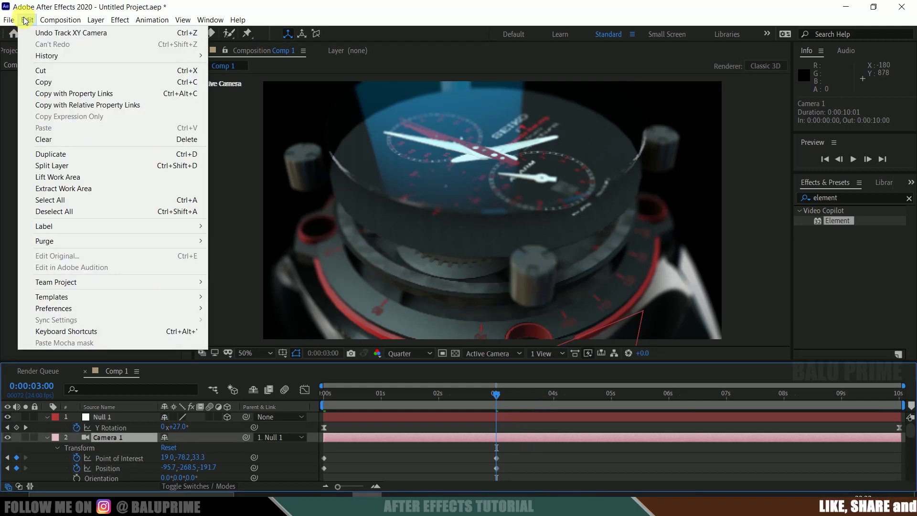
{"action": "left_click", "coordinate": [74, 165]}
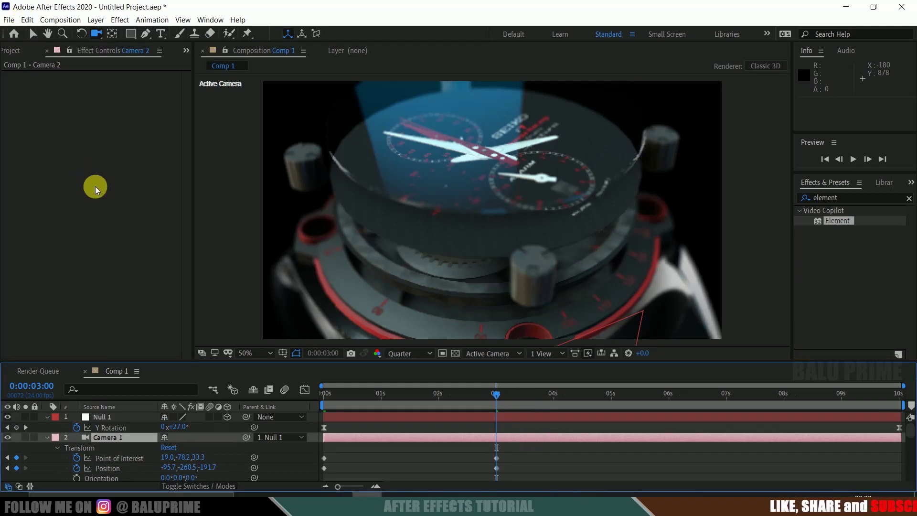
Replace Camera 2's Point of Interest and Position keyframes with new ones at 3 seconds, and orbit to a different dial view at 6 seconds
{"action": "left_click", "coordinate": [45, 437]}
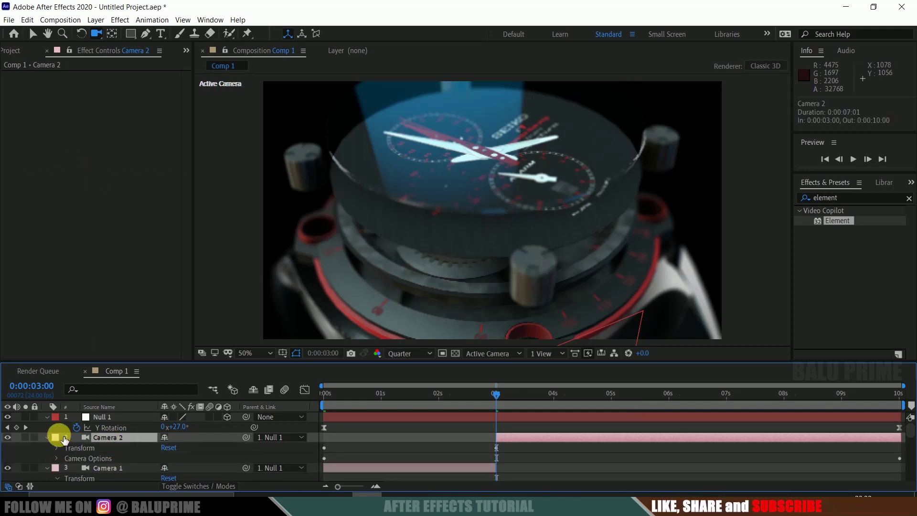
{"action": "left_click", "coordinate": [57, 447]}
{"action": "scroll", "coordinate": [90, 443], "scroll_direction": "down", "scroll_amount": 1}
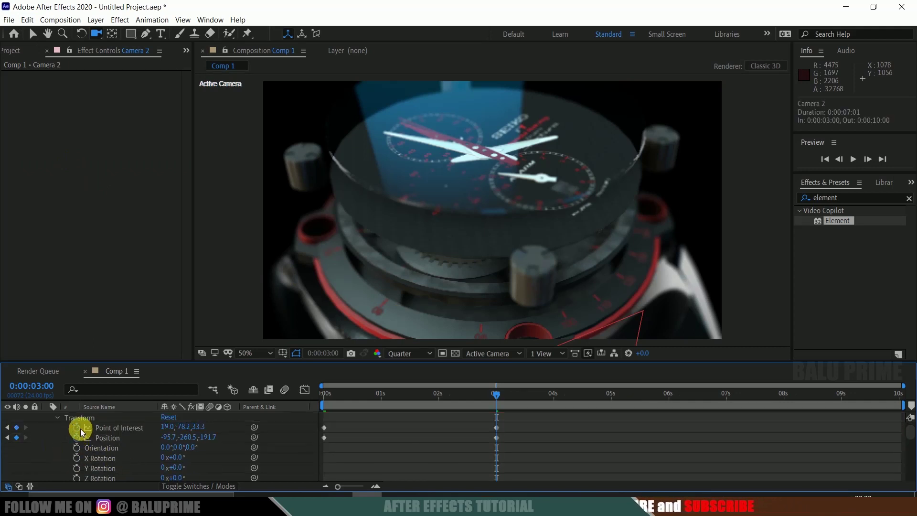
{"action": "left_click", "coordinate": [77, 426]}
{"action": "left_click", "coordinate": [77, 437]}
{"action": "left_click", "coordinate": [77, 437]}
{"action": "left_click", "coordinate": [76, 427]}
{"action": "left_click", "coordinate": [90, 35]}
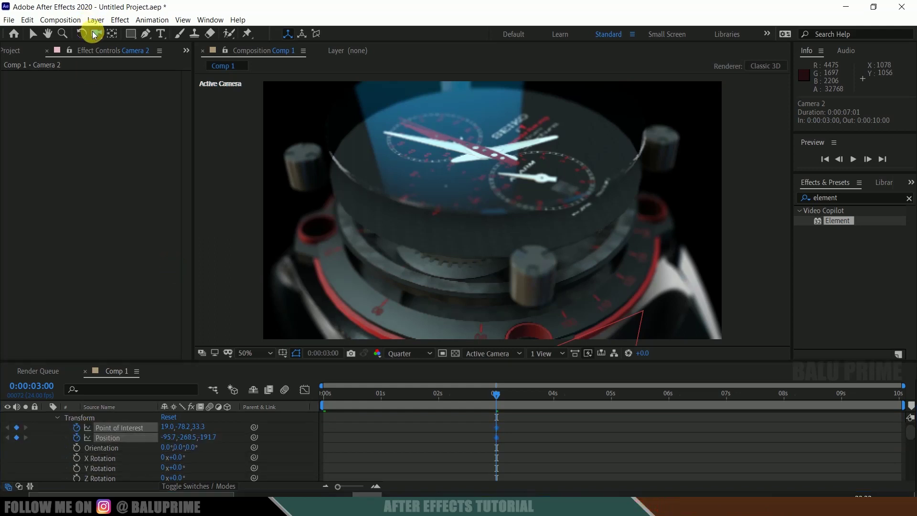
{"action": "left_click_drag", "start_coordinate": [471, 142], "coordinate": [603, 213]}
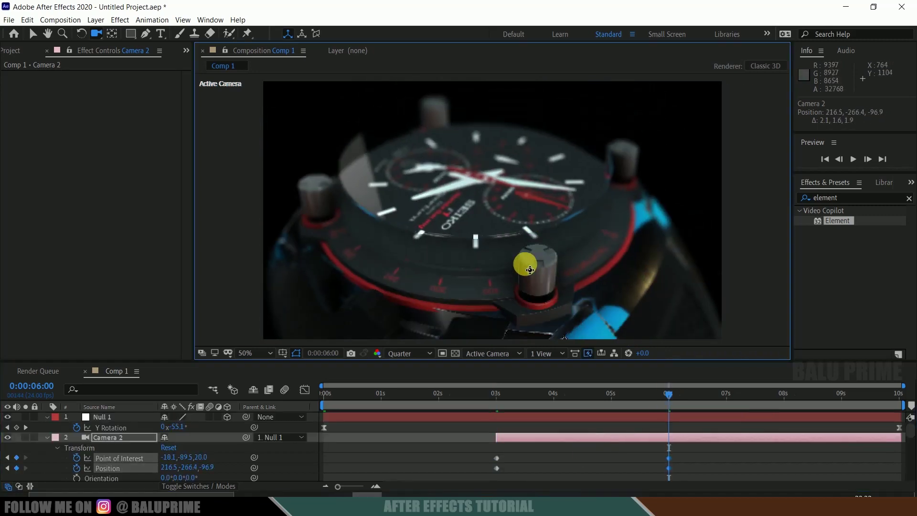
Split off Camera 3 at 6 seconds with fresh Point of Interest and Position keyframes, and orbit it to a lower view at 0:00:07:23
{"action": "left_click", "coordinate": [762, 437]}
{"action": "left_click", "coordinate": [76, 427]}
{"action": "left_click", "coordinate": [76, 437]}
{"action": "left_click_drag", "start_coordinate": [496, 229], "coordinate": [549, 225]}
{"action": "left_click", "coordinate": [781, 396]}
{"action": "left_click_drag", "start_coordinate": [491, 303], "coordinate": [557, 236]}
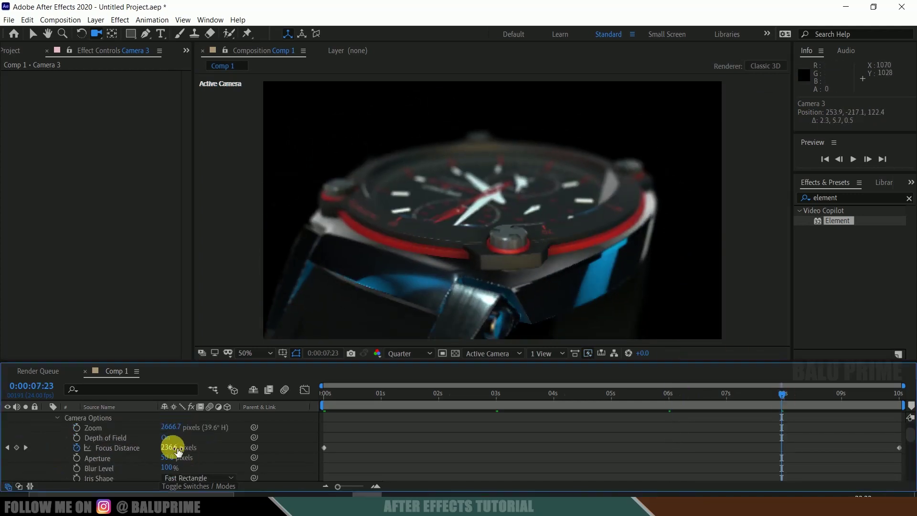
Set Camera 3's Focus Distance to 289.6 pixels at 0:00:07:23 and its Aperture to 20 pixels, and preview the animation
{"action": "left_click", "coordinate": [170, 447]}
{"action": "type", "text": "289.6"}
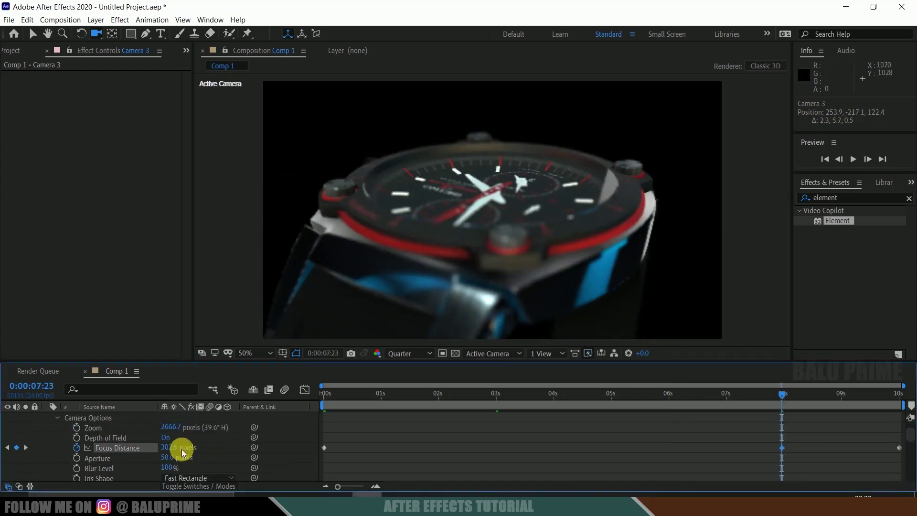
{"action": "key", "text": "Tab"}
{"action": "type", "text": "20"}
{"action": "key", "text": "Return"}
{"action": "key", "text": "space"}
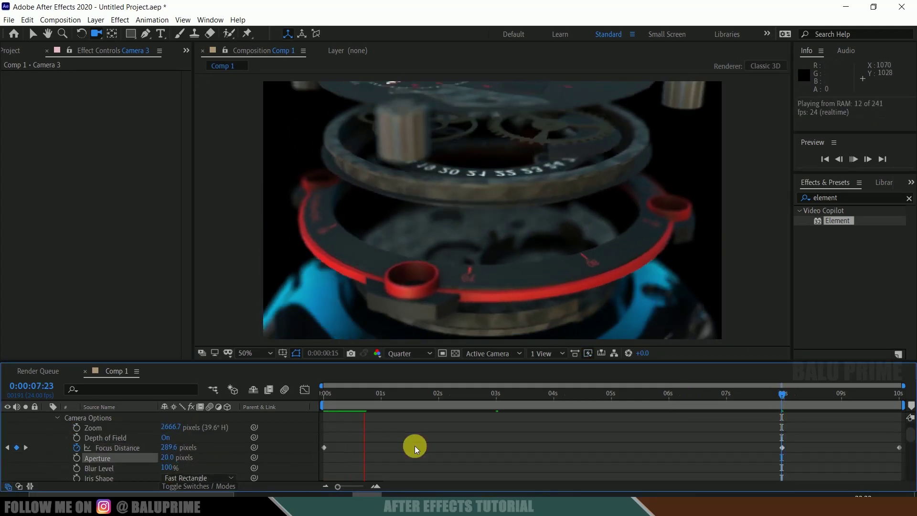